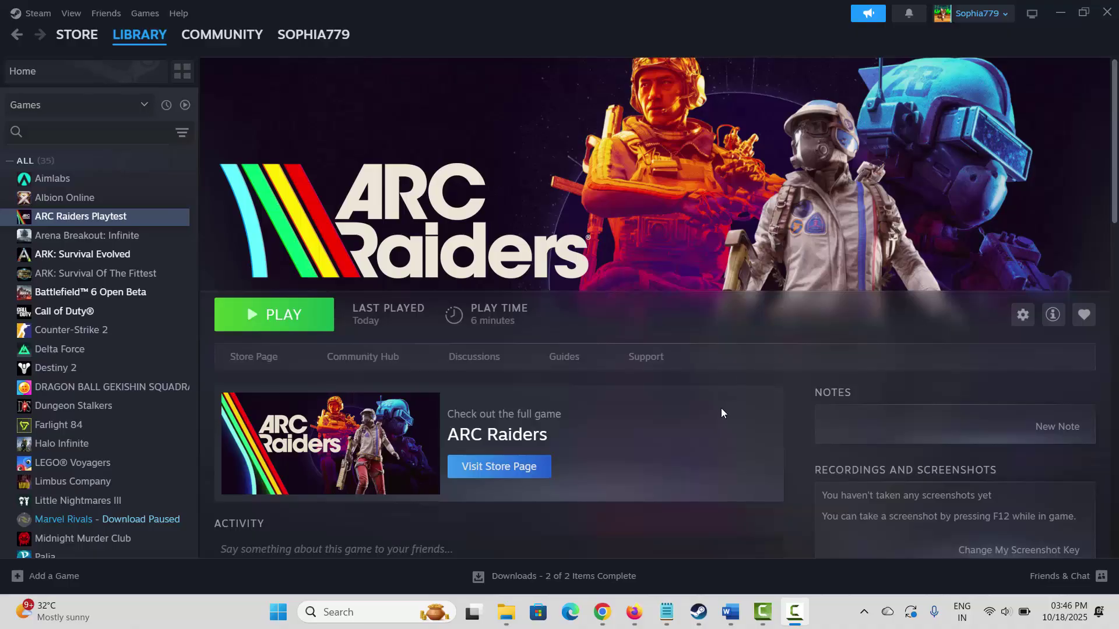
Step: Switch to the troubleshooting document in Word and highlight the Method 1 line about meeting the required PC specs
mouse_move(732, 605)
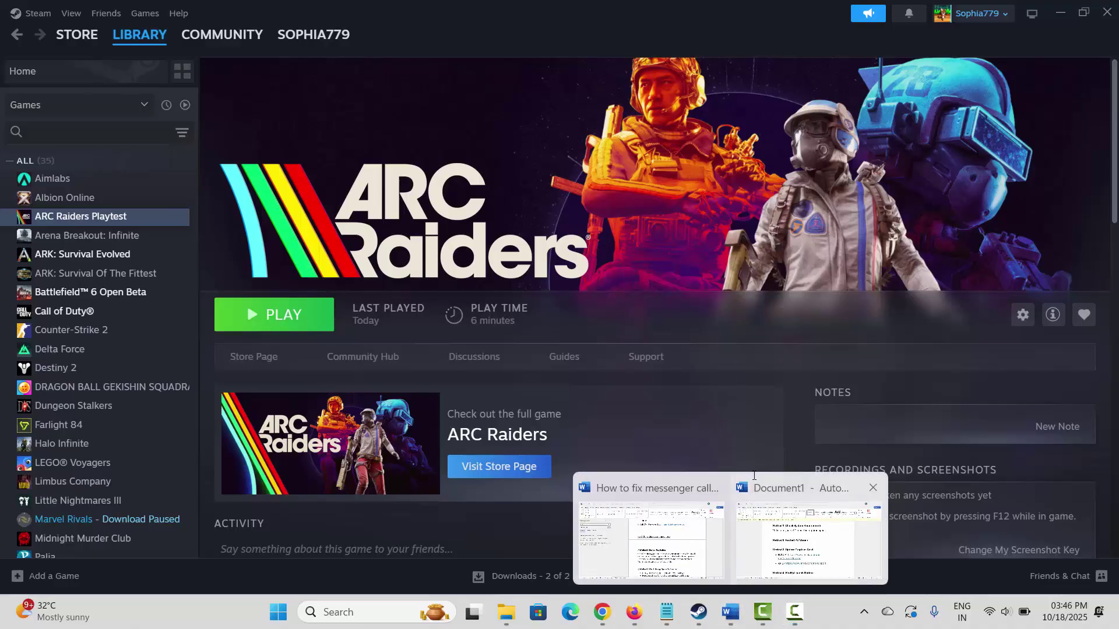
left_click(804, 542)
left_click(249, 205)
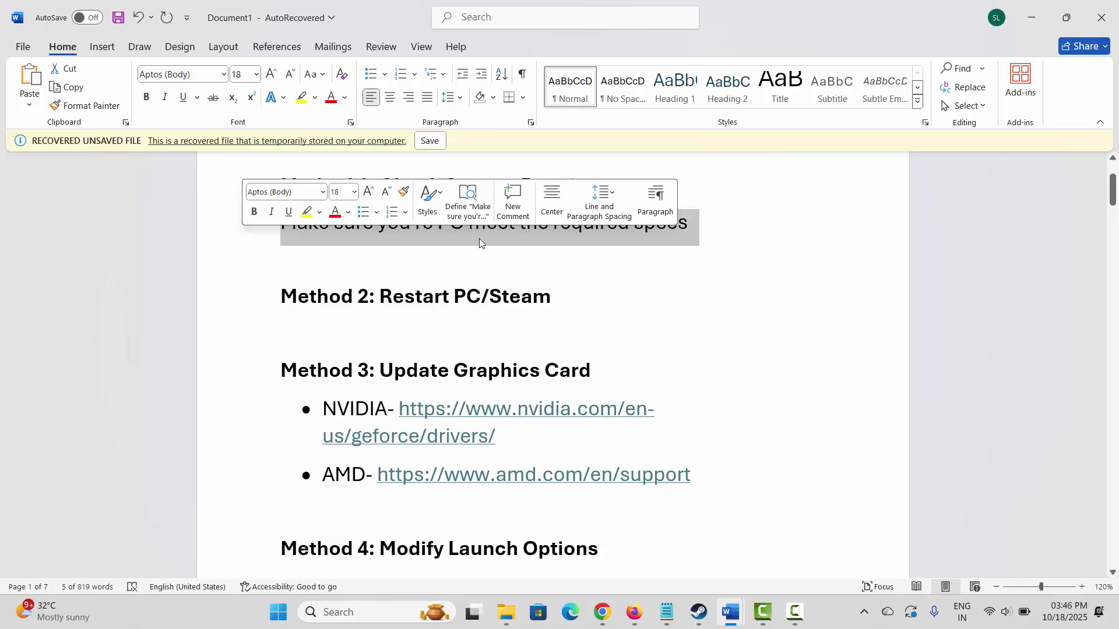
left_click(679, 298)
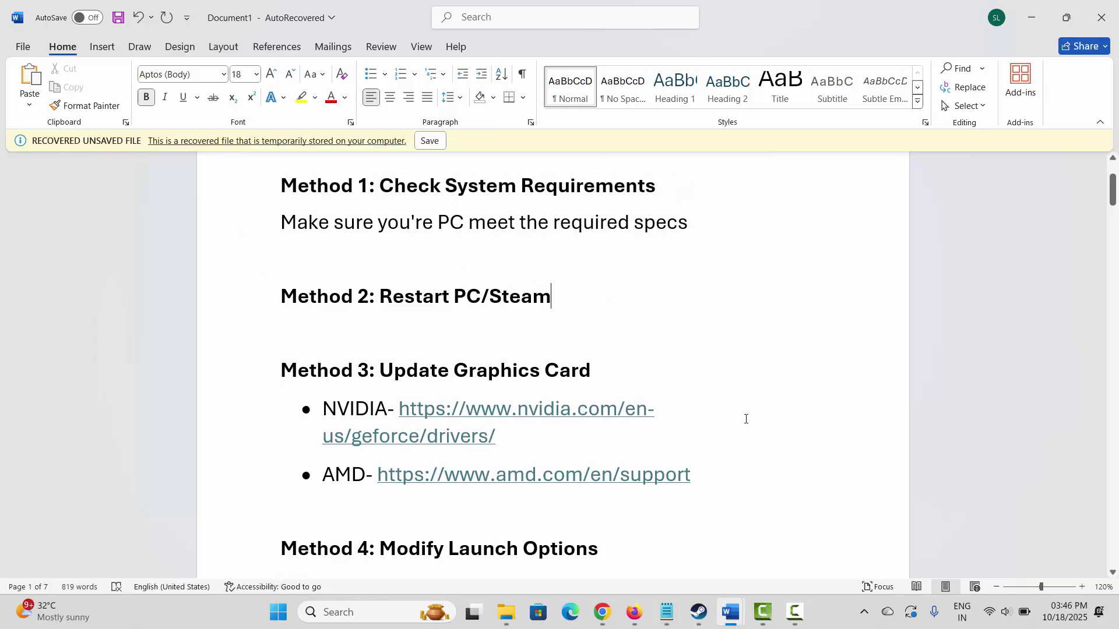
Step: Switch to Steam, open the ARC Raiders store page and highlight its System Requirements heading to review the specs
left_click(698, 612)
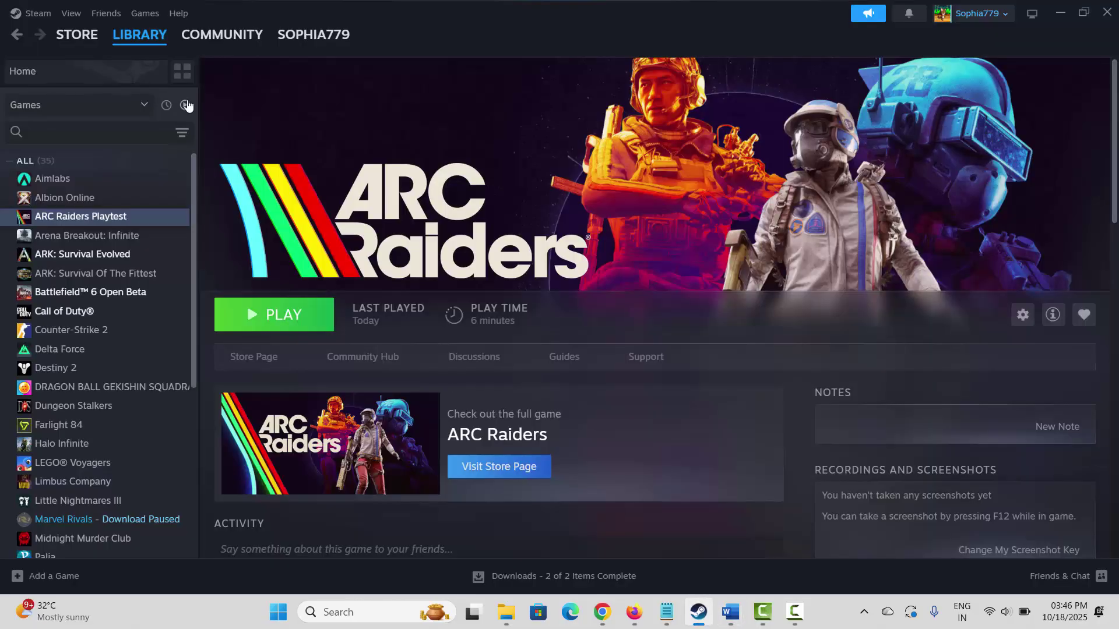
left_click(255, 357)
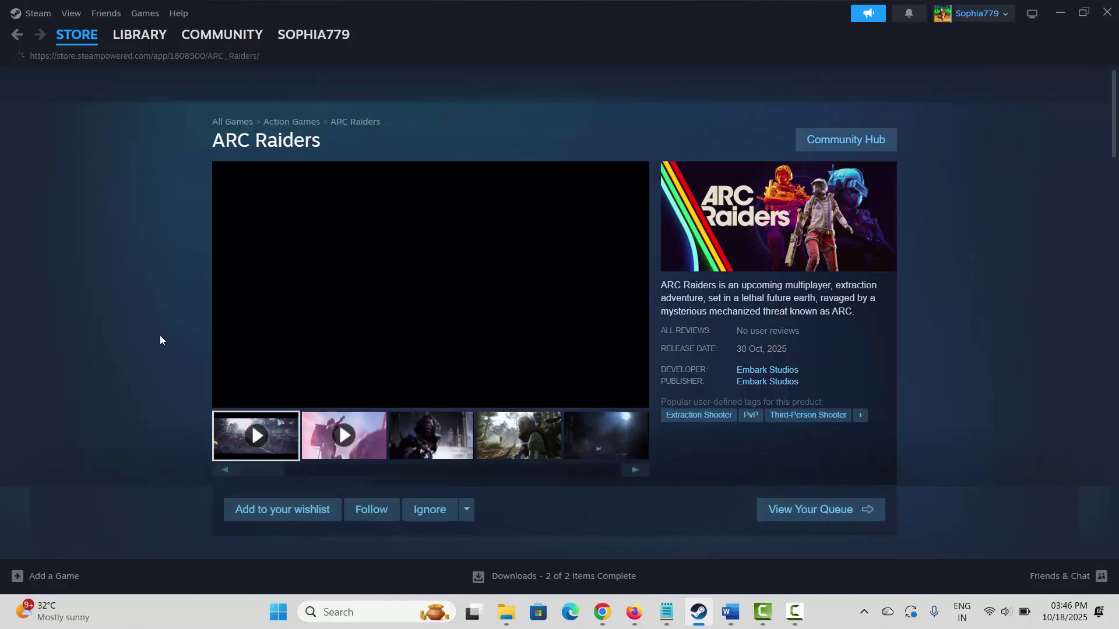
scroll(169, 338, "down", 10)
scroll(183, 337, "down", 15)
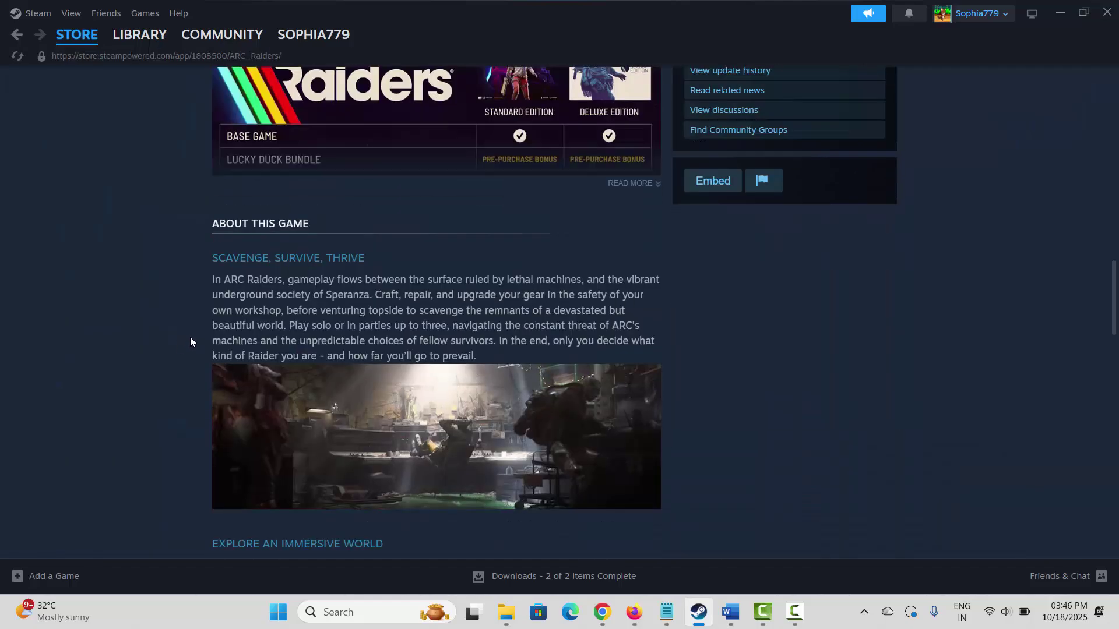
scroll(192, 341, "down", 2)
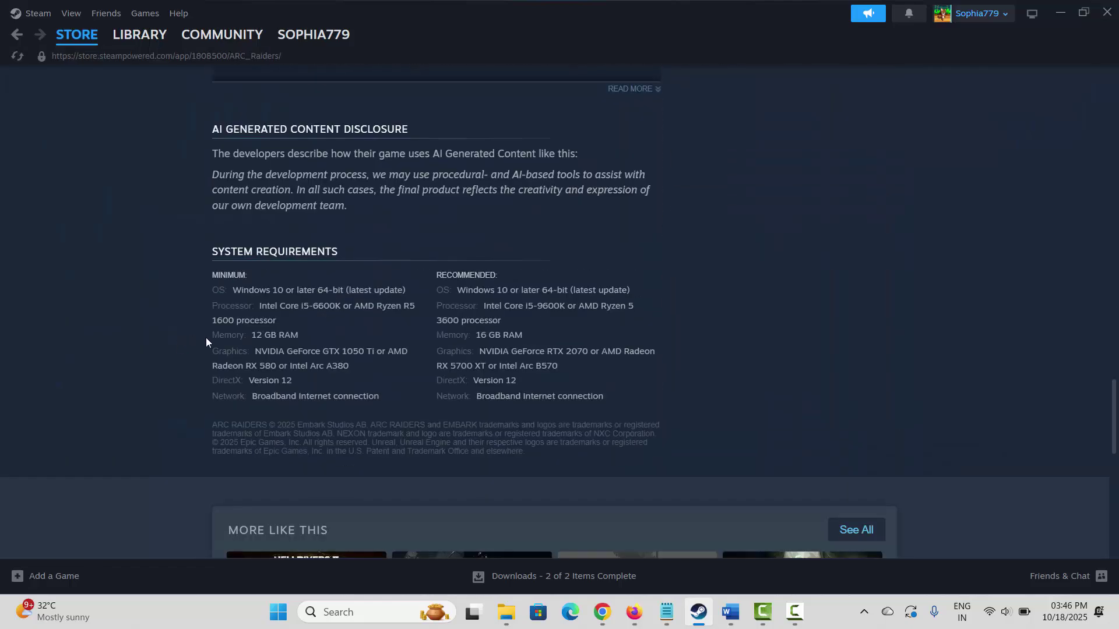
left_click_drag(218, 252, 332, 252)
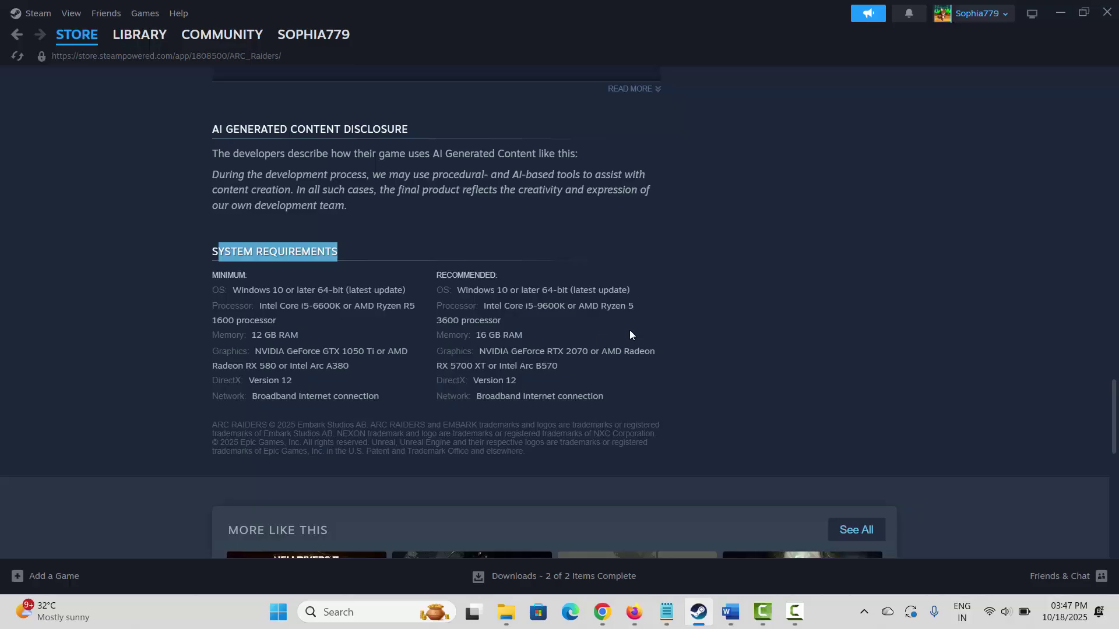
Step: Return to the troubleshooting document in Word and highlight the Method 2: Restart PC/Steam heading
mouse_move(730, 612)
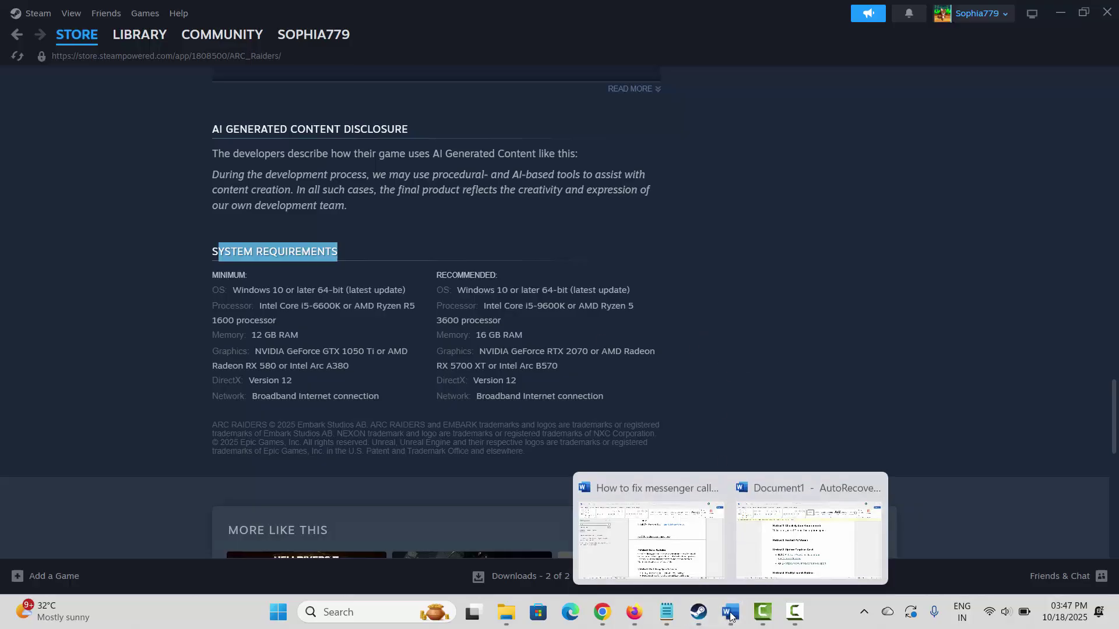
left_click(807, 539)
left_click(255, 307)
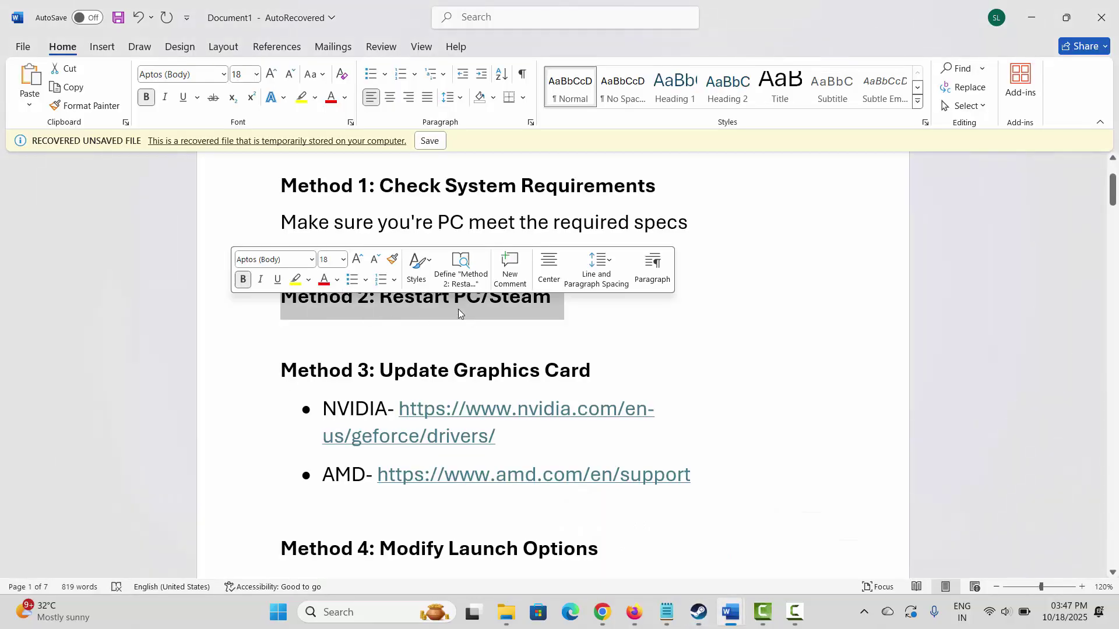
Step: Switch to Steam, view its main application menu, and look at the Windows power options without choosing one
left_click(699, 612)
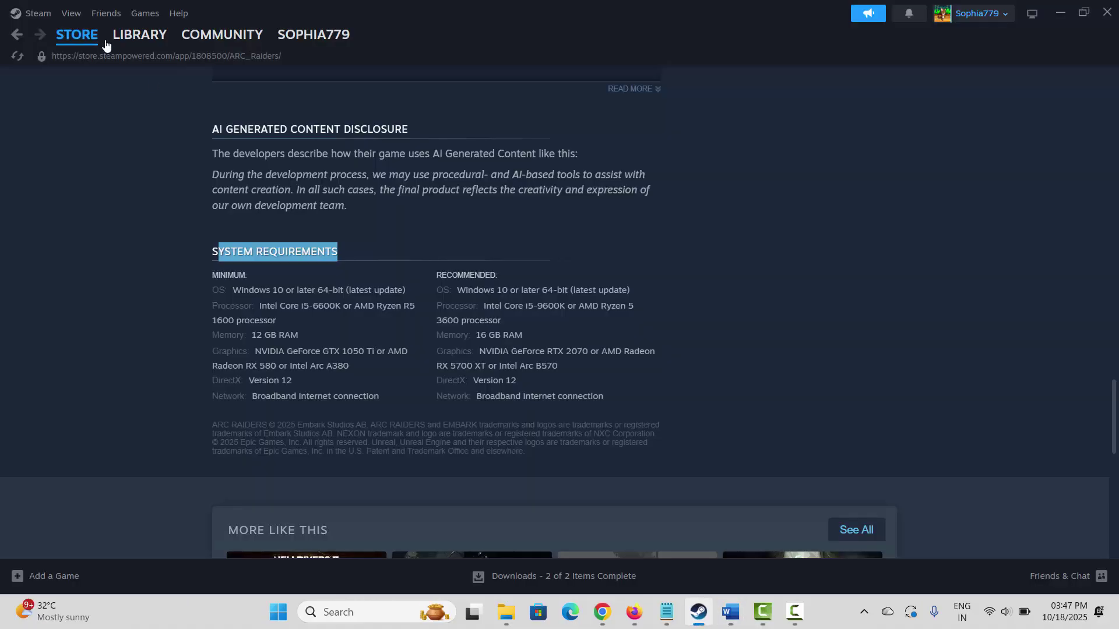
left_click(20, 16)
left_click(138, 308)
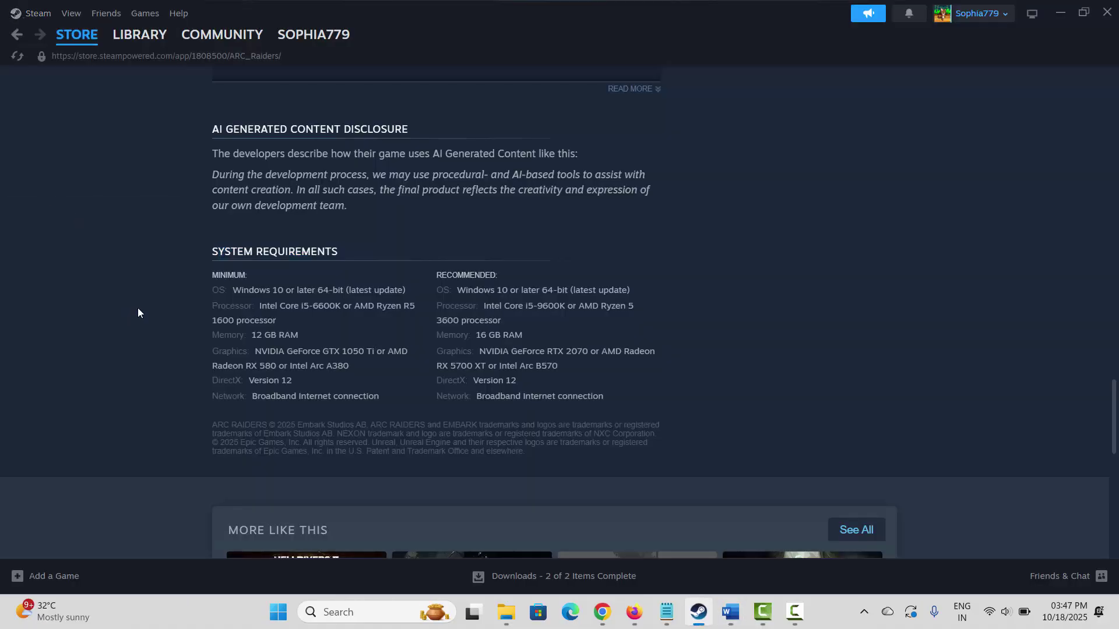
left_click(278, 612)
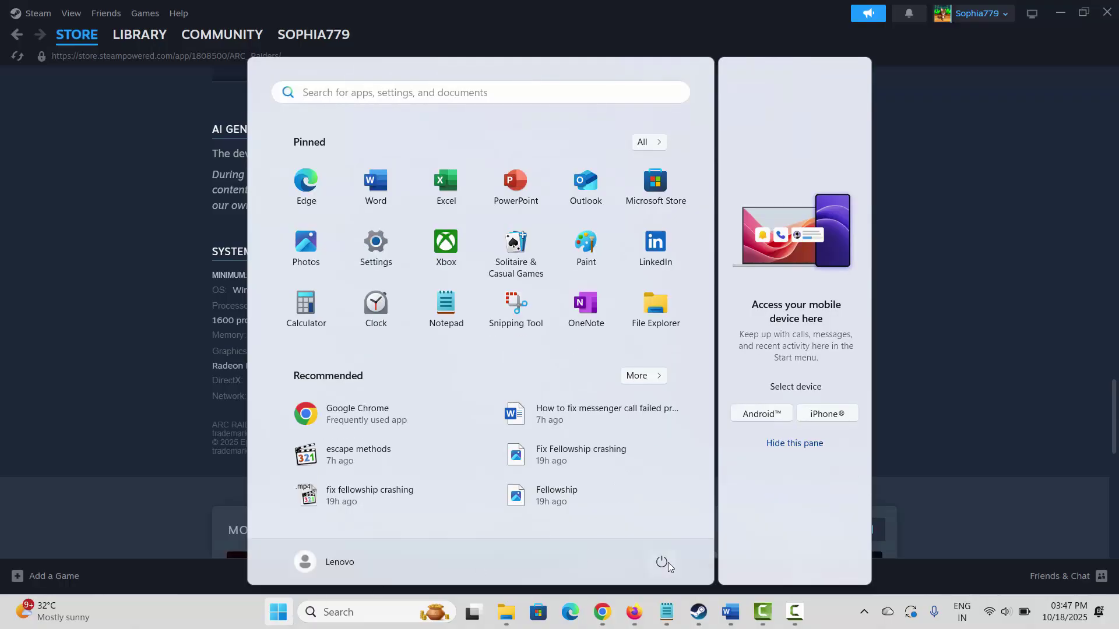
left_click(673, 565)
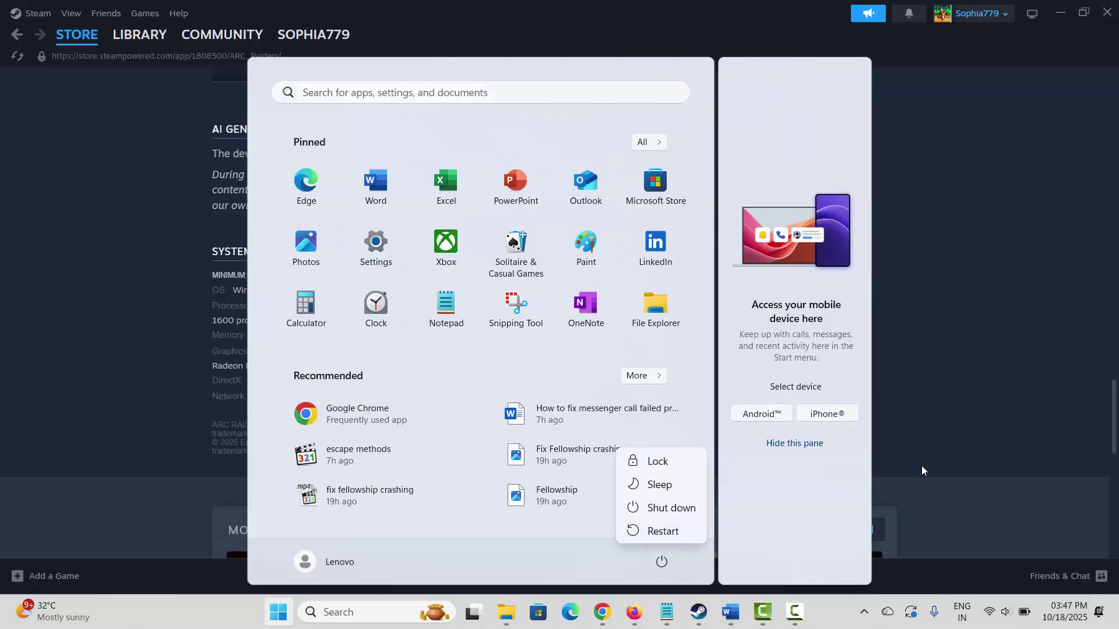
key("Escape")
left_click(933, 455)
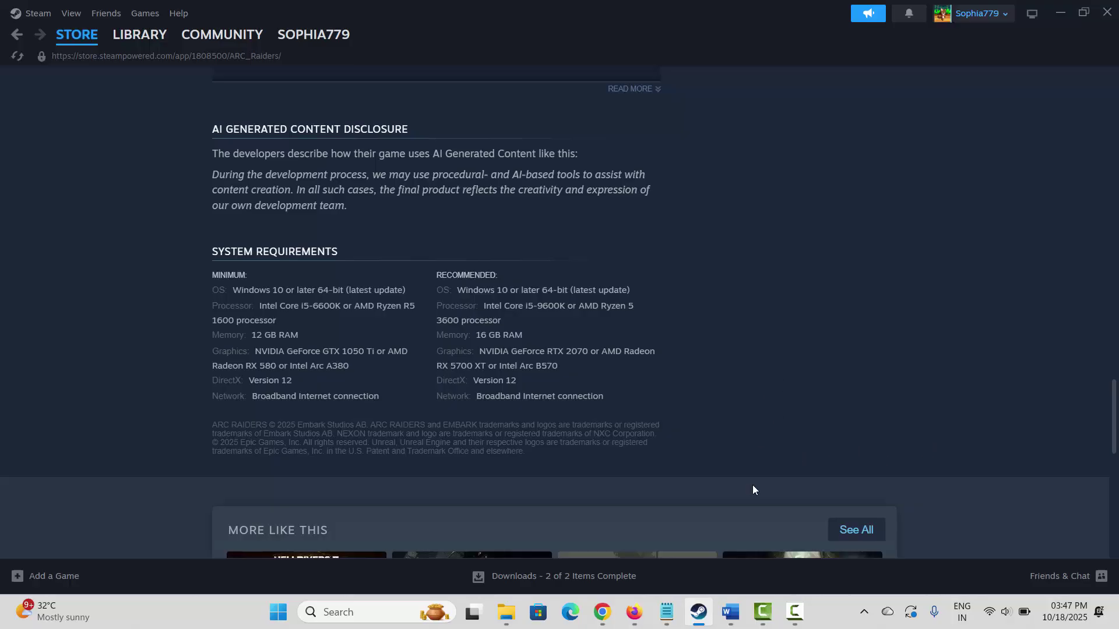
Step: Go back to the troubleshooting document in Word and highlight the Method 3: Update Graphics Card heading
mouse_move(730, 612)
left_click(815, 524)
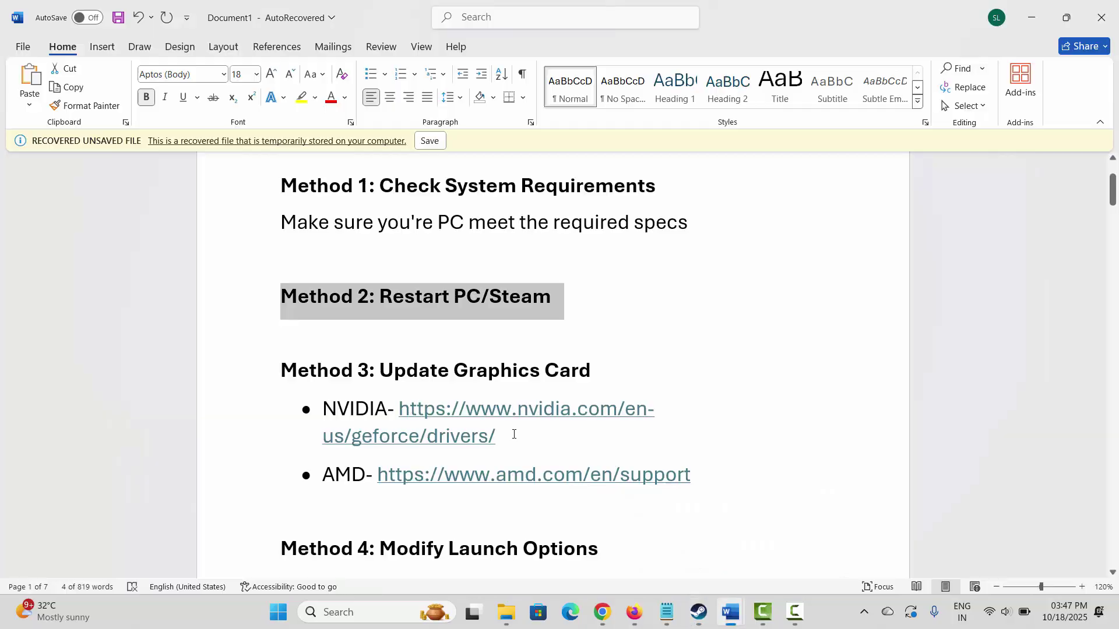
left_click(238, 375)
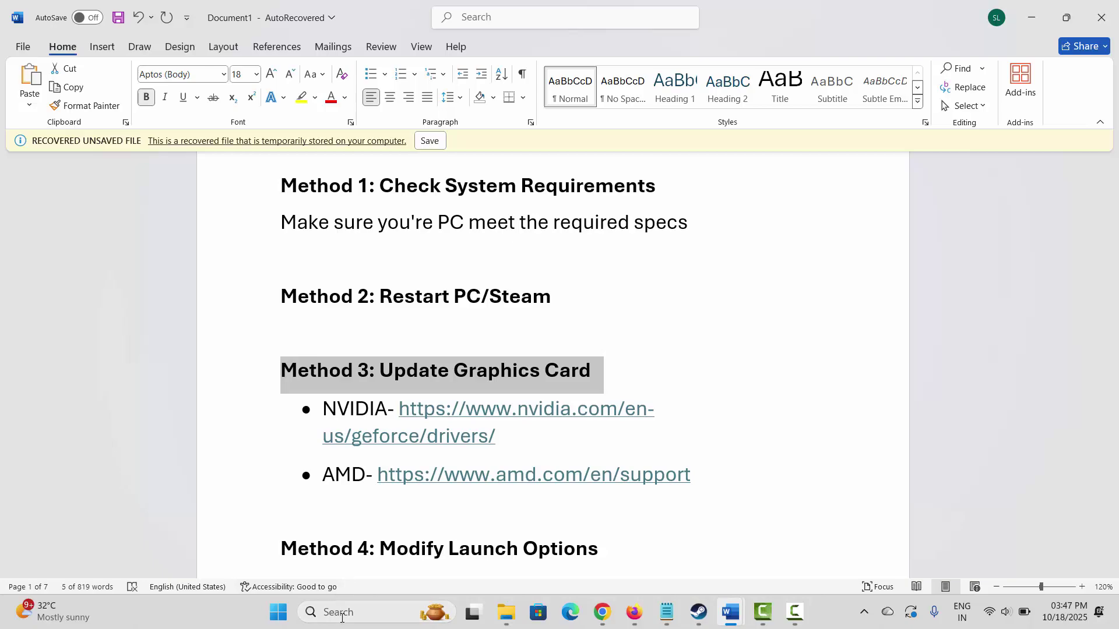
Step: In Device Manager, run an automatic driver update search for the Intel(R) UHD Graphics display adapter, and close the windows
left_click(341, 613)
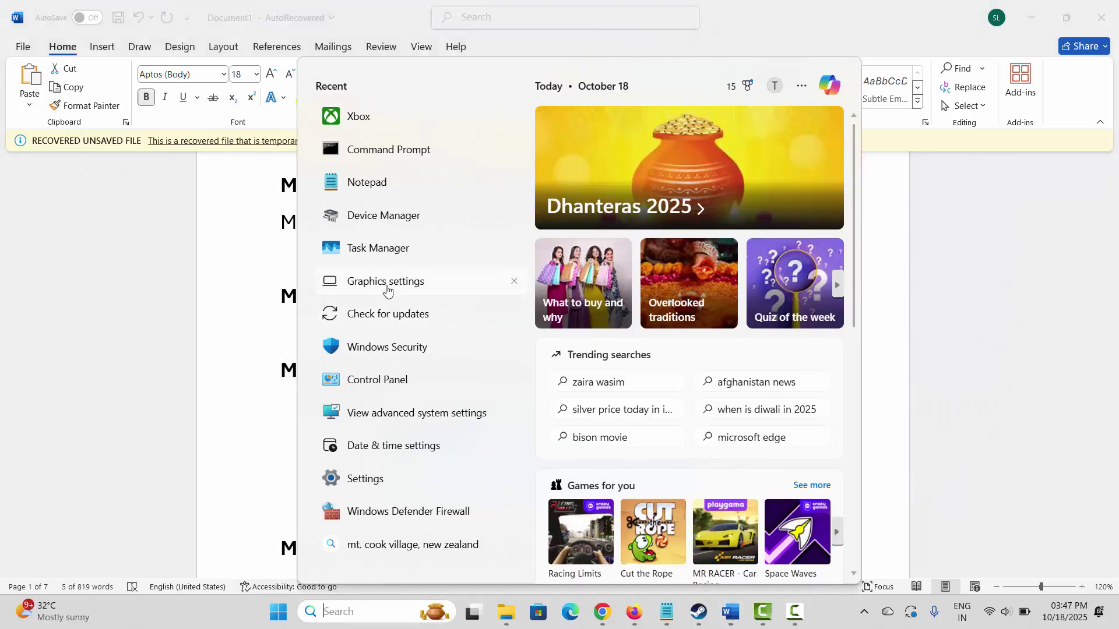
left_click(398, 226)
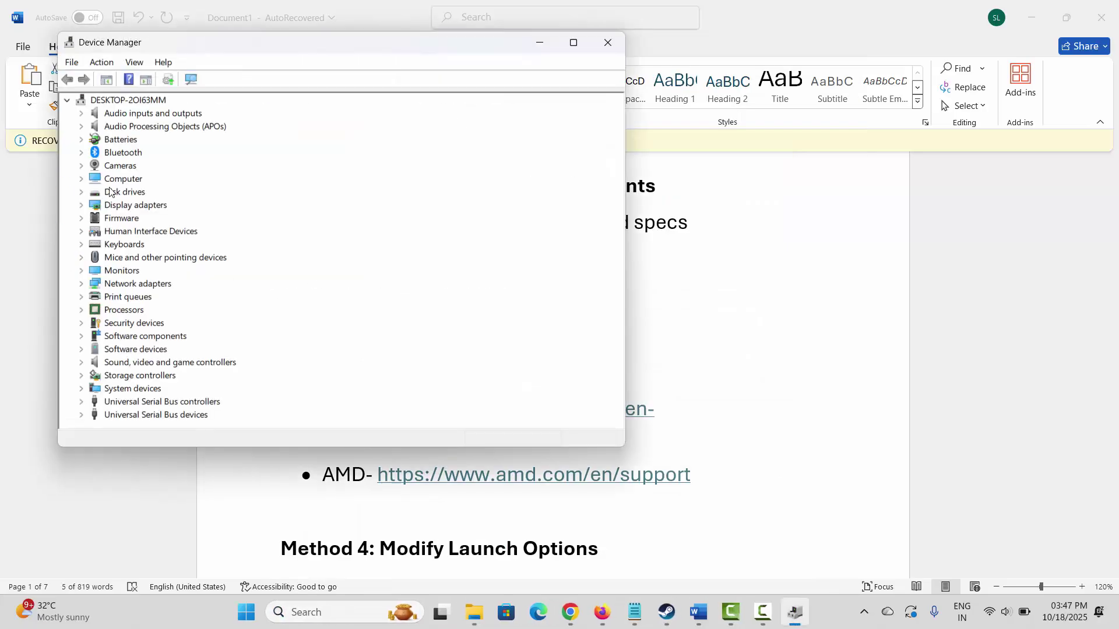
left_click(81, 210)
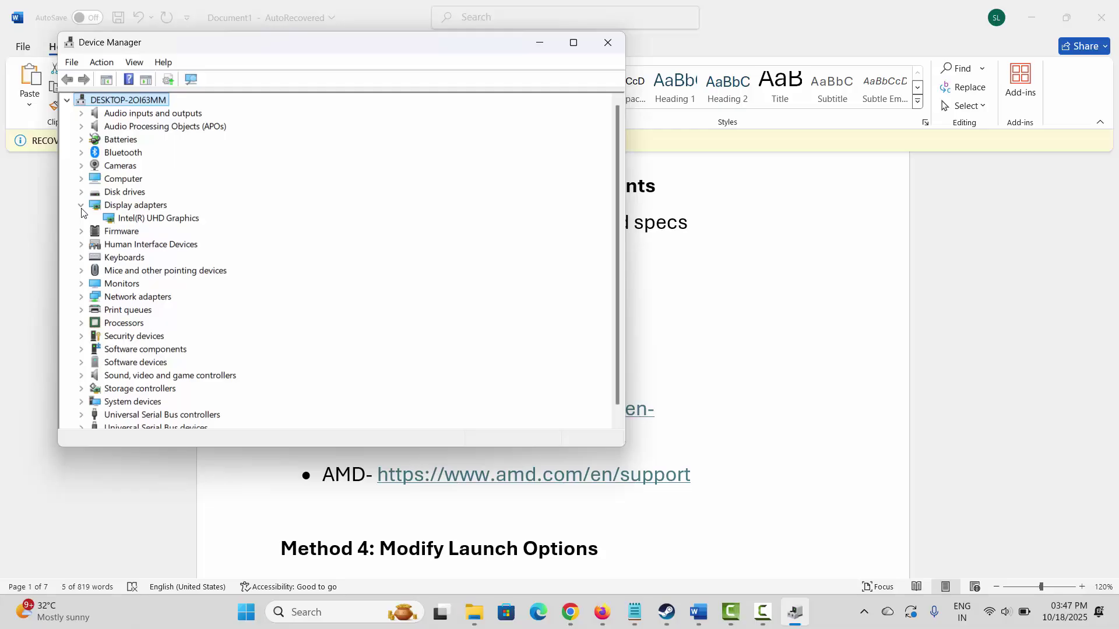
right_click(146, 217)
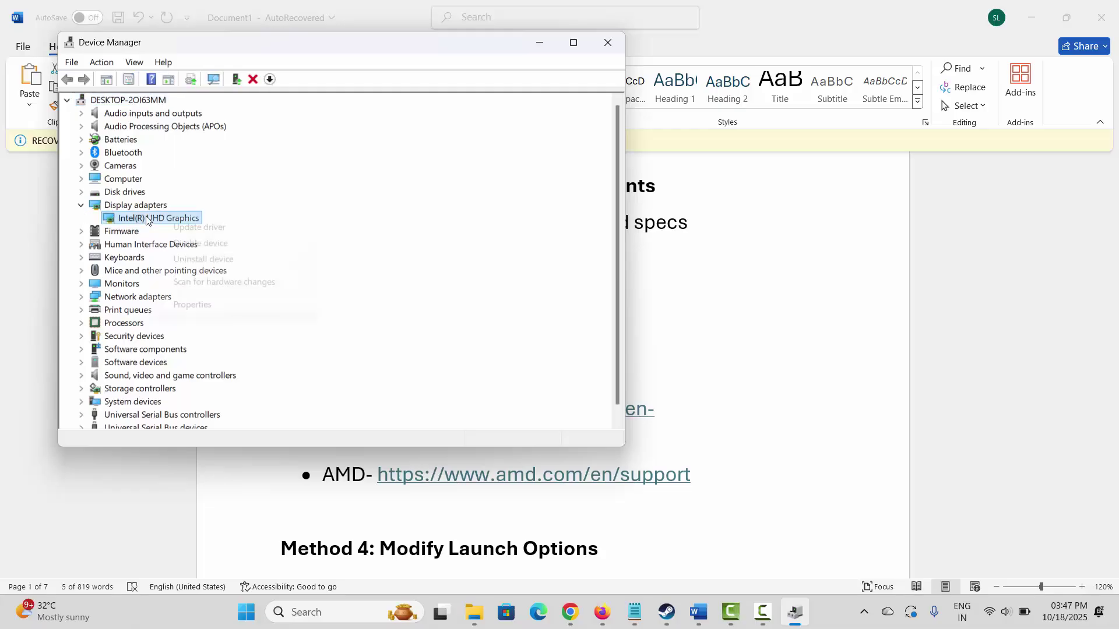
left_click(179, 228)
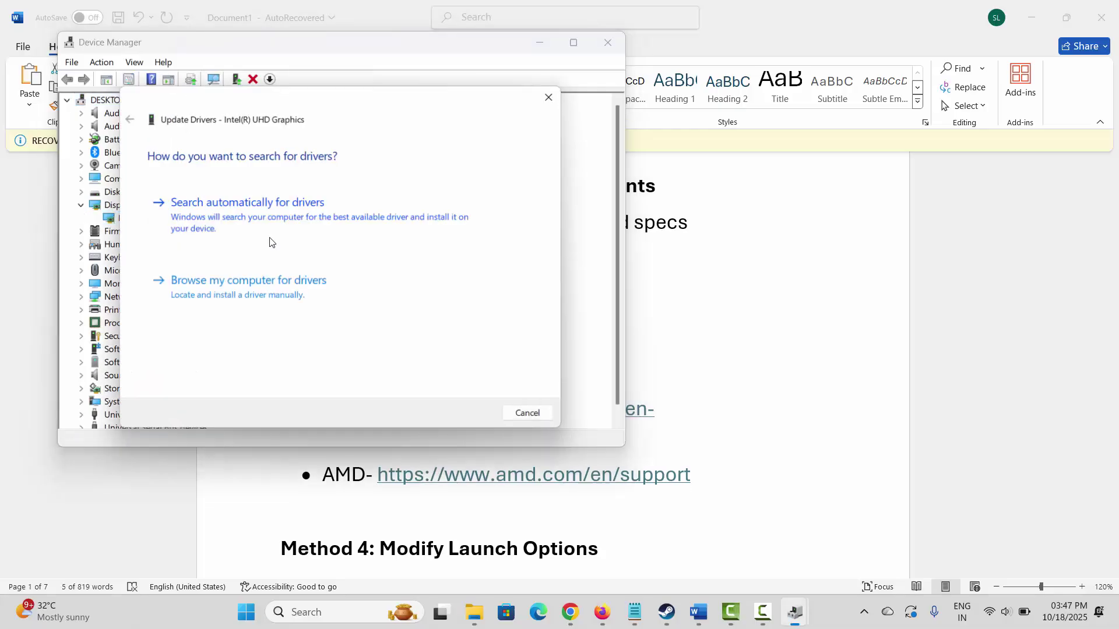
left_click(315, 217)
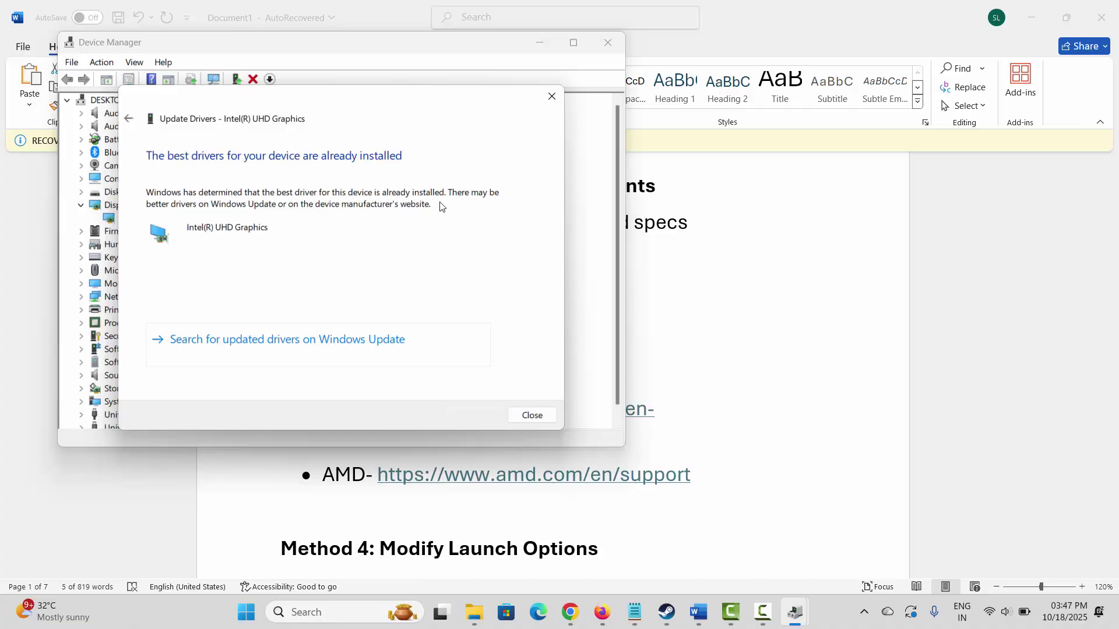
left_click(553, 97)
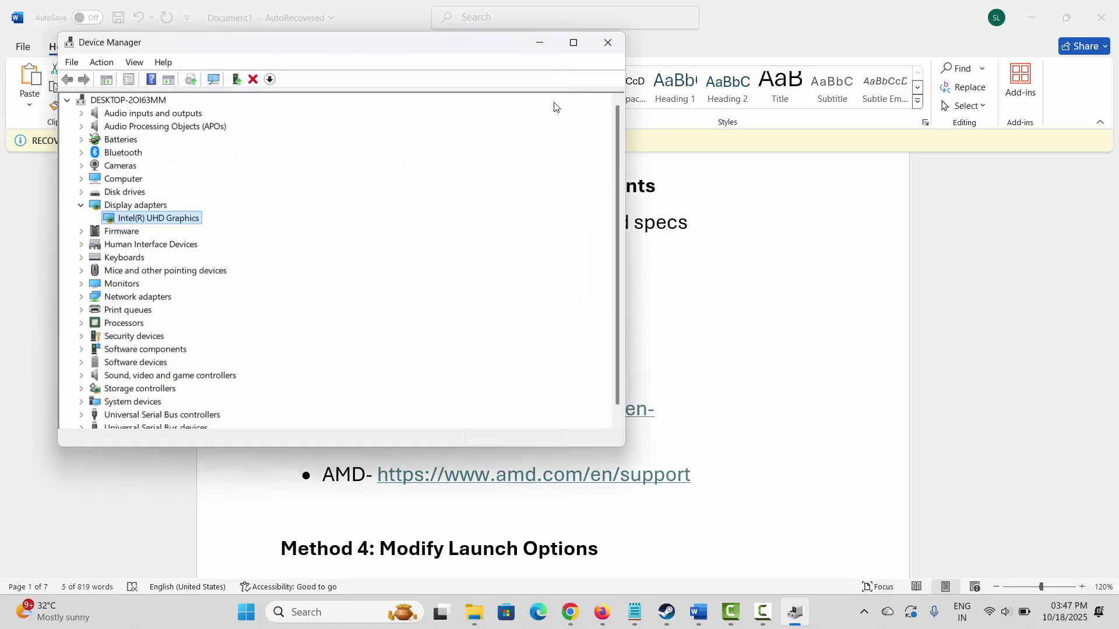
left_click(608, 42)
Step: Highlight the NVIDIA driver link under Method 3 and review the Method 4 instruction to use -dx11 in the launch options
left_click(337, 409)
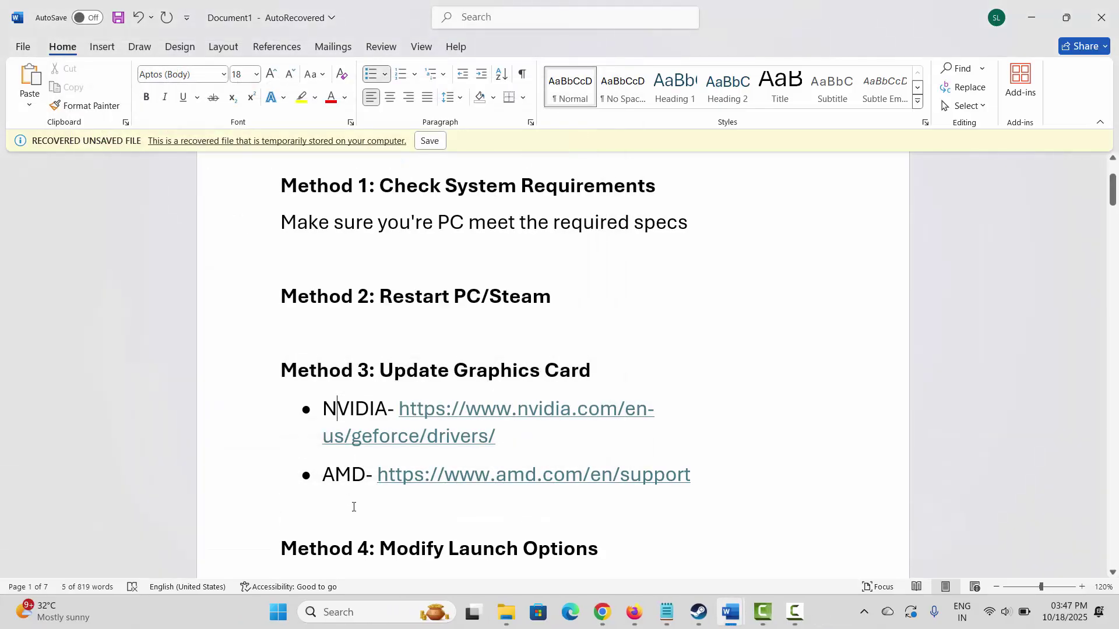
left_click_drag(401, 413, 488, 438)
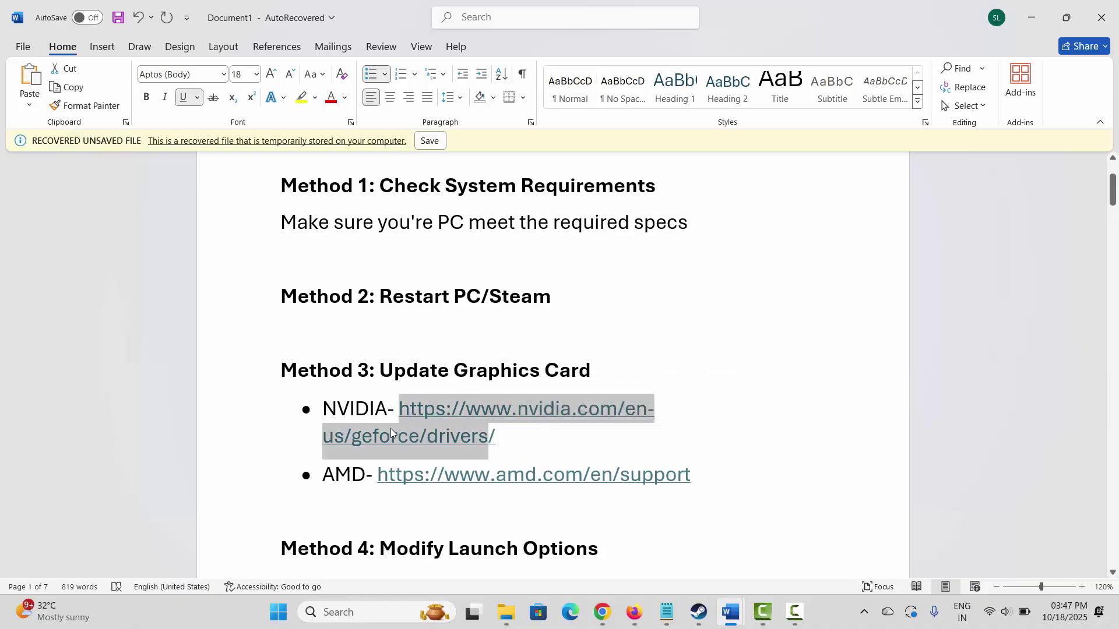
scroll(335, 410, "down", 2)
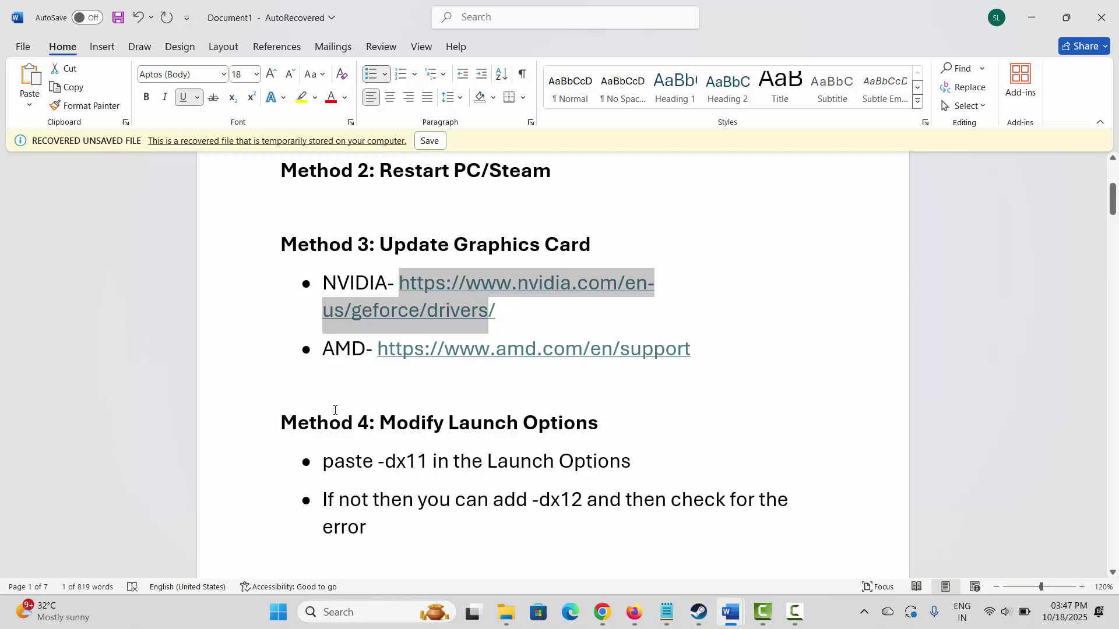
left_click(265, 431)
left_click(385, 461)
Step: Switch to Steam and set the launch options of ARC Raiders Playtest to -dx12 in the game's properties
left_click(698, 612)
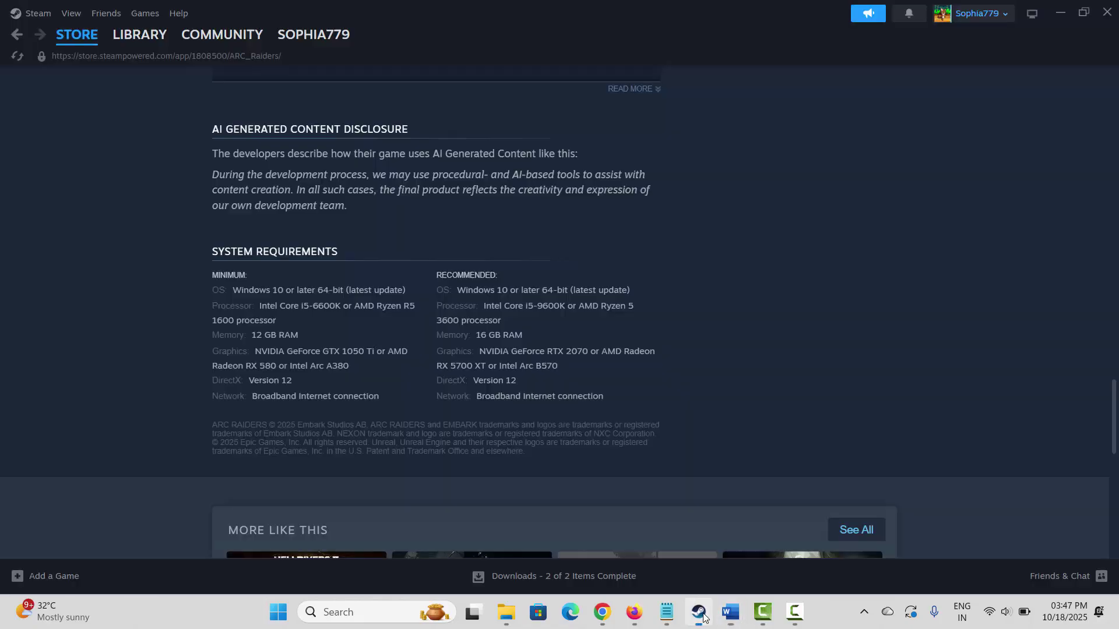
left_click(140, 35)
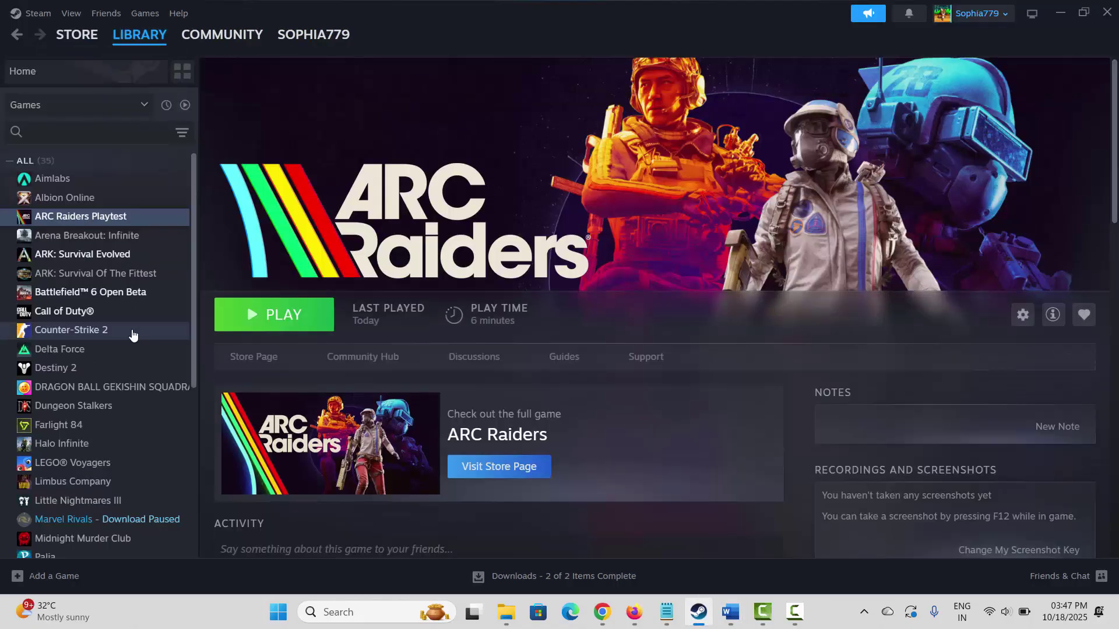
right_click(79, 216)
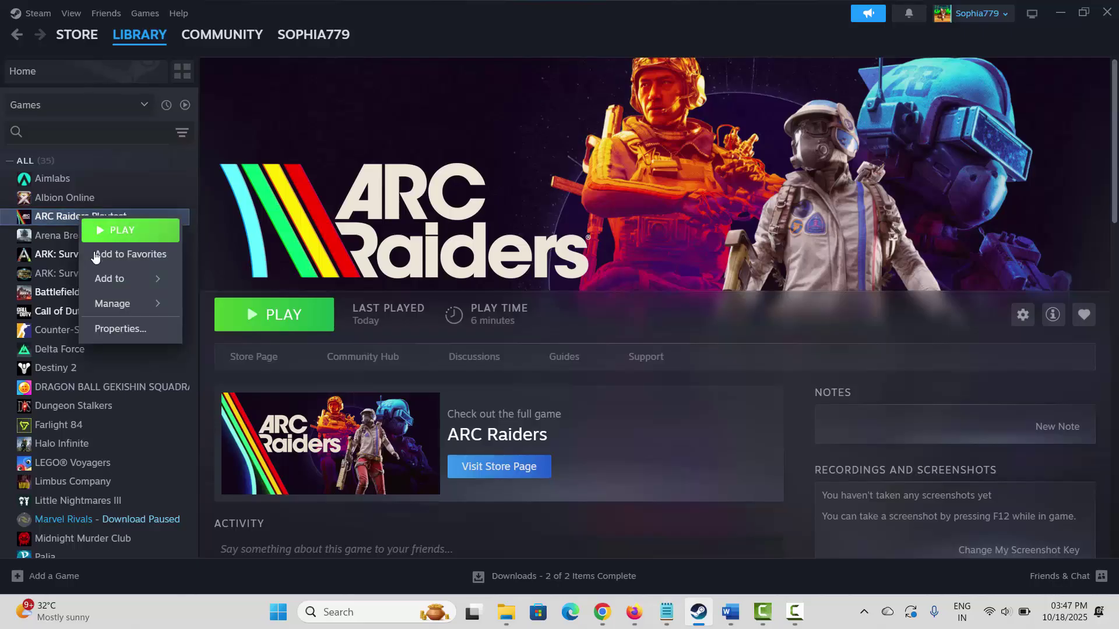
left_click(120, 329)
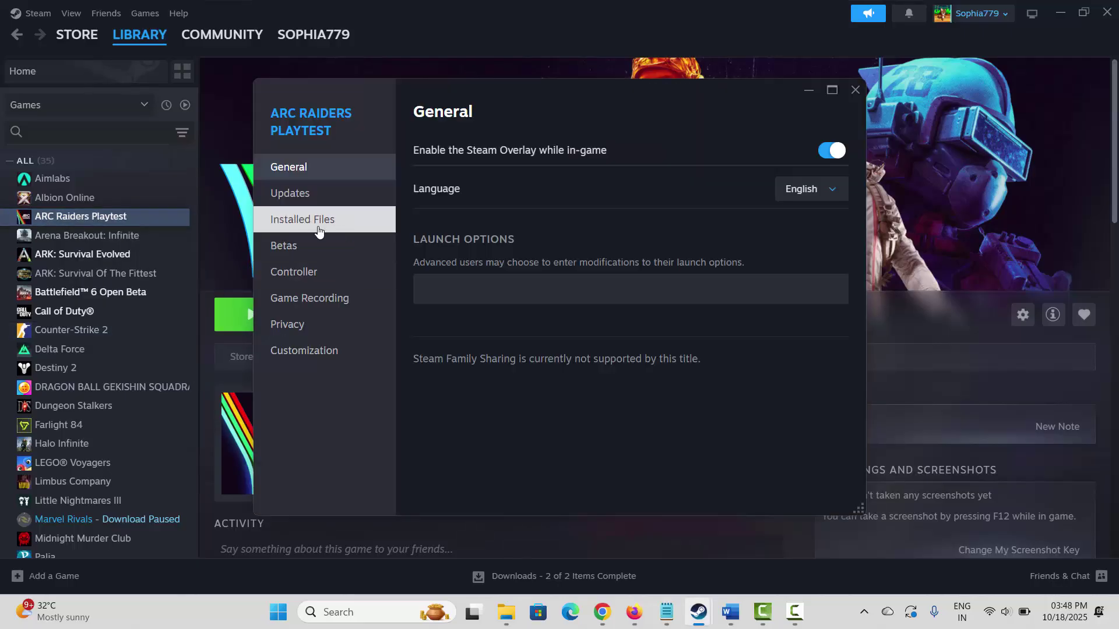
left_click(451, 290)
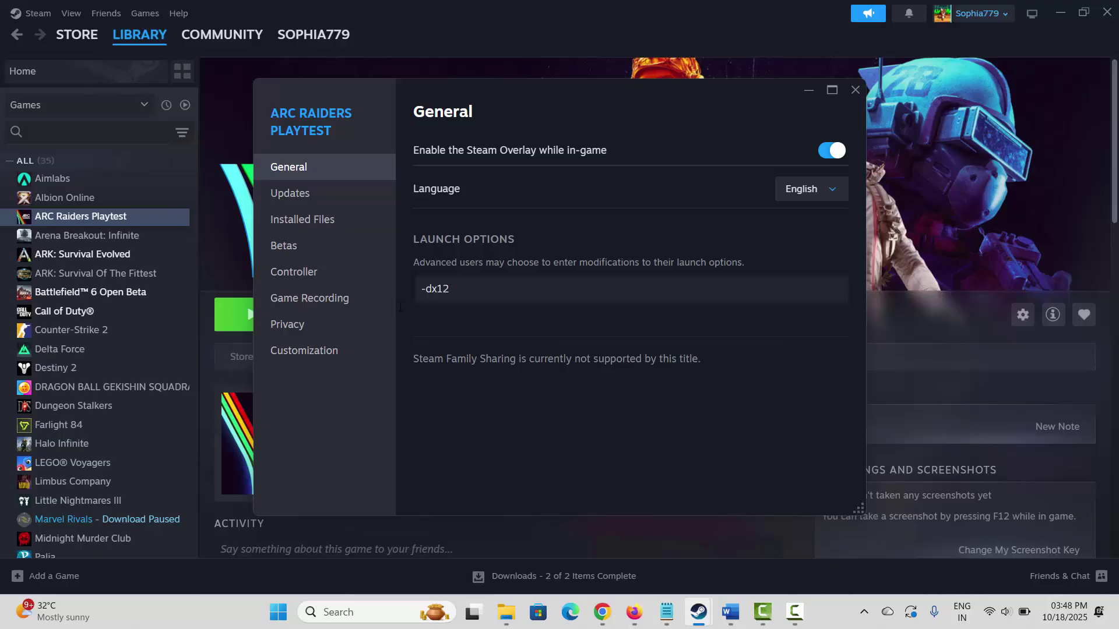
left_click(855, 91)
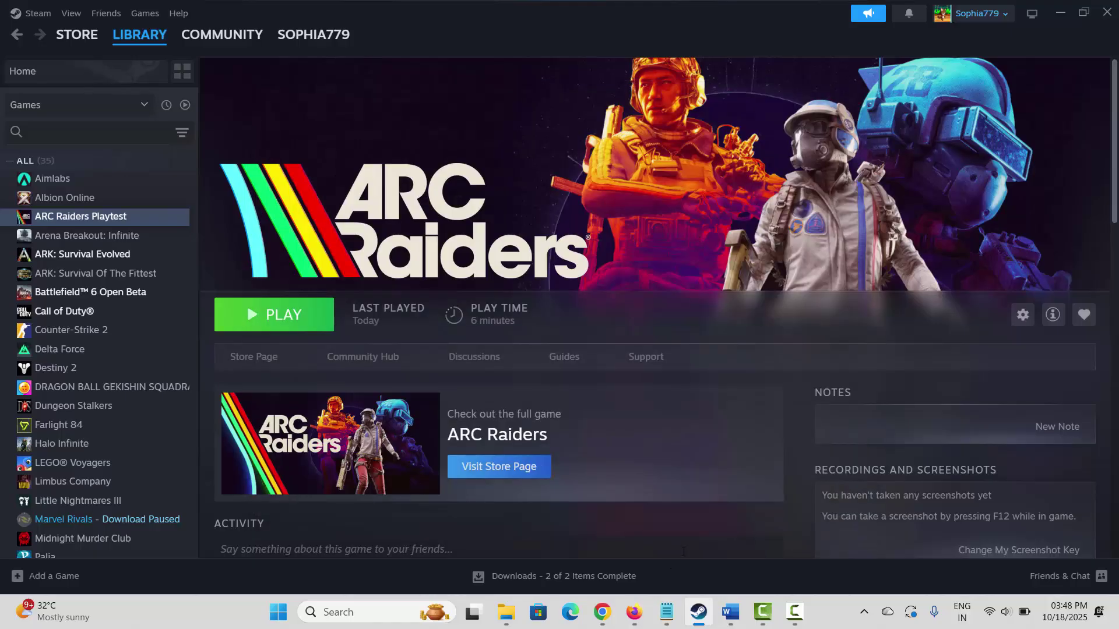
Step: Switch to the troubleshooting document in Word and highlight the Method 5: Verify Integrity Of Game Files heading
mouse_move(730, 612)
left_click(802, 531)
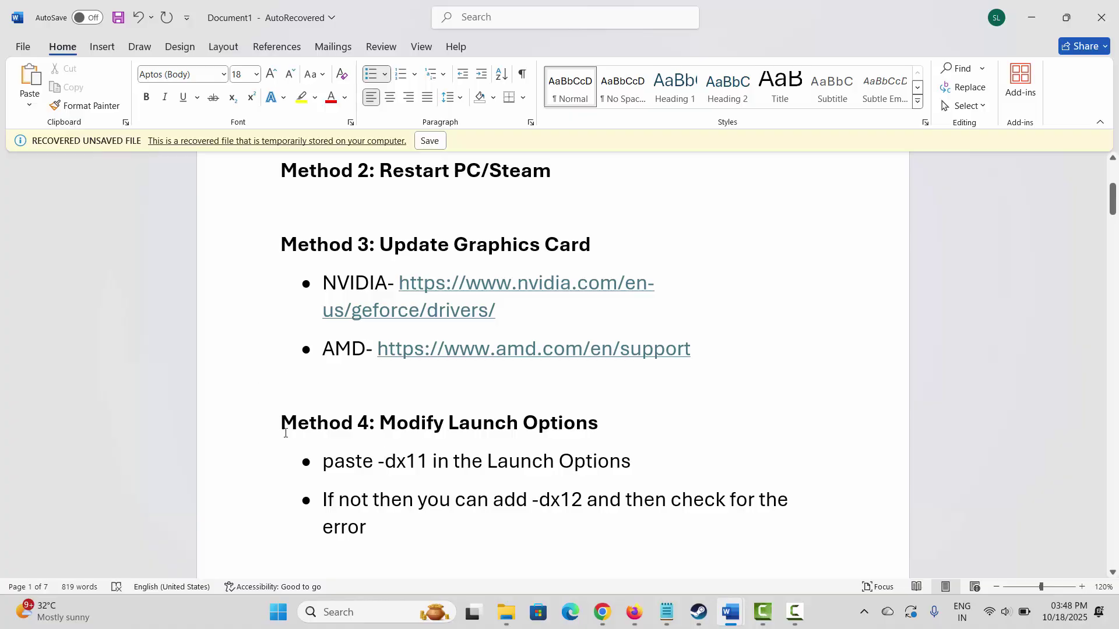
scroll(285, 433, "down", 4)
left_click(232, 369)
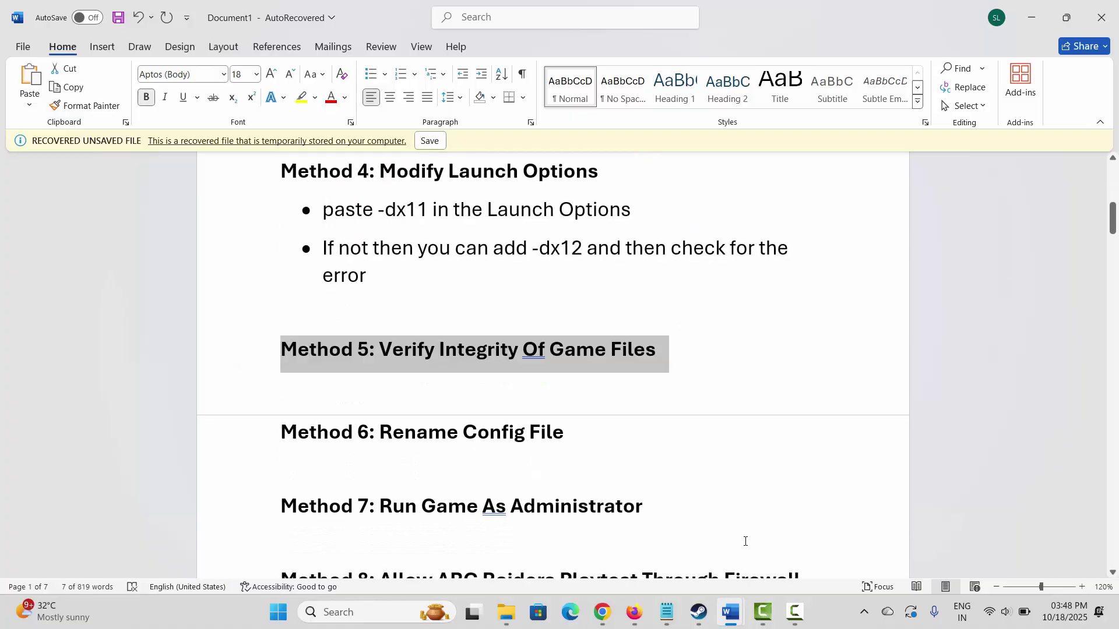
Step: Switch to Steam, view the file integrity verification option in ARC Raiders Playtest's installed files properties, and close the properties
left_click(699, 613)
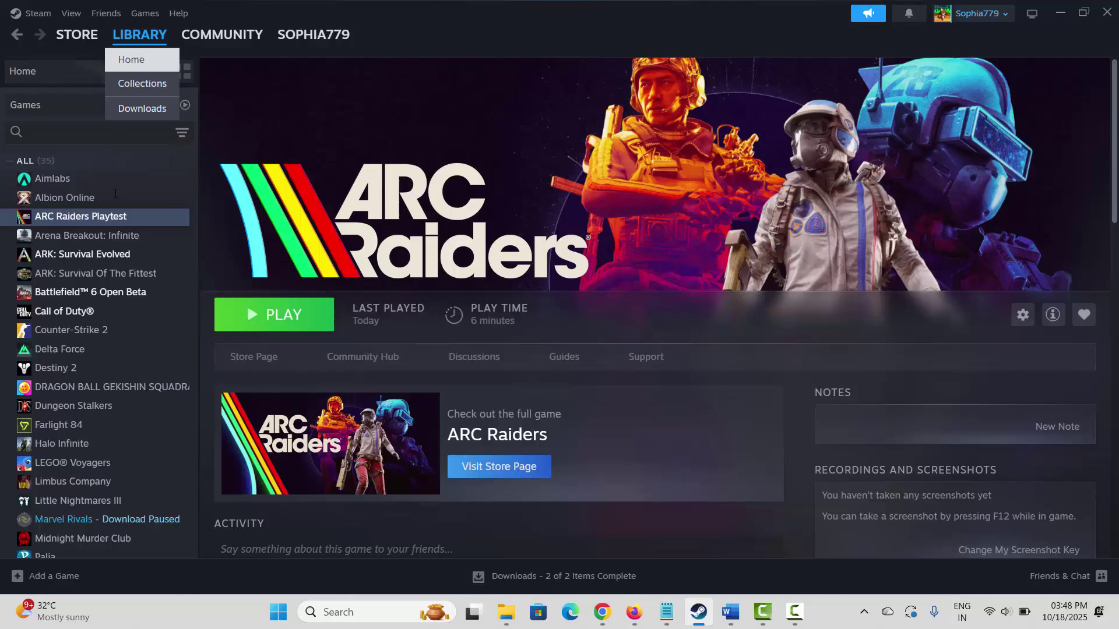
right_click(105, 220)
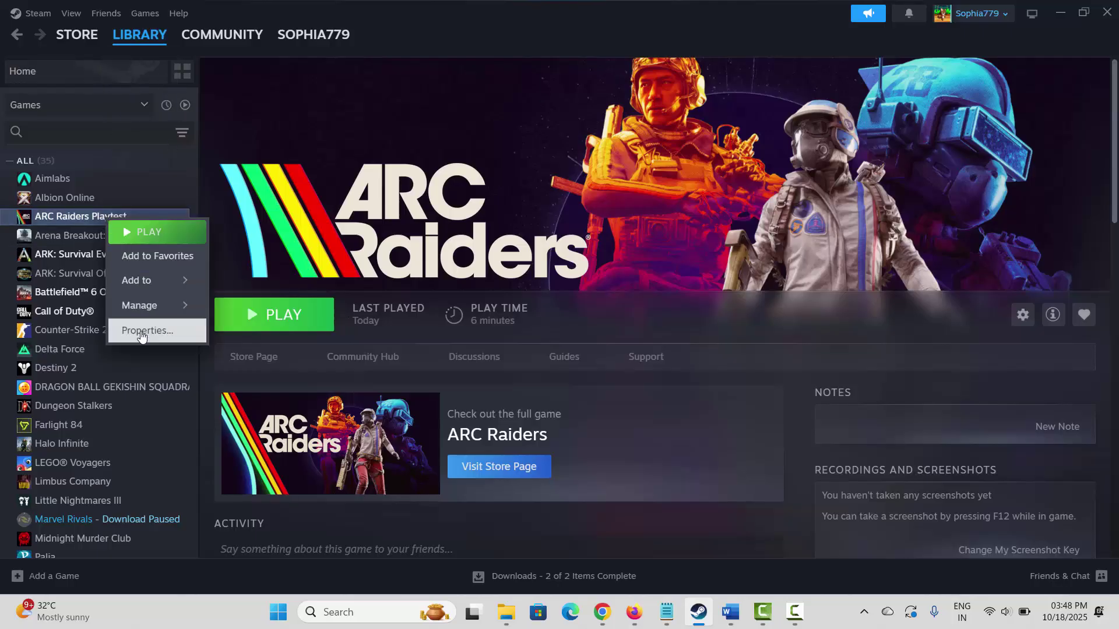
left_click(141, 327)
left_click(318, 222)
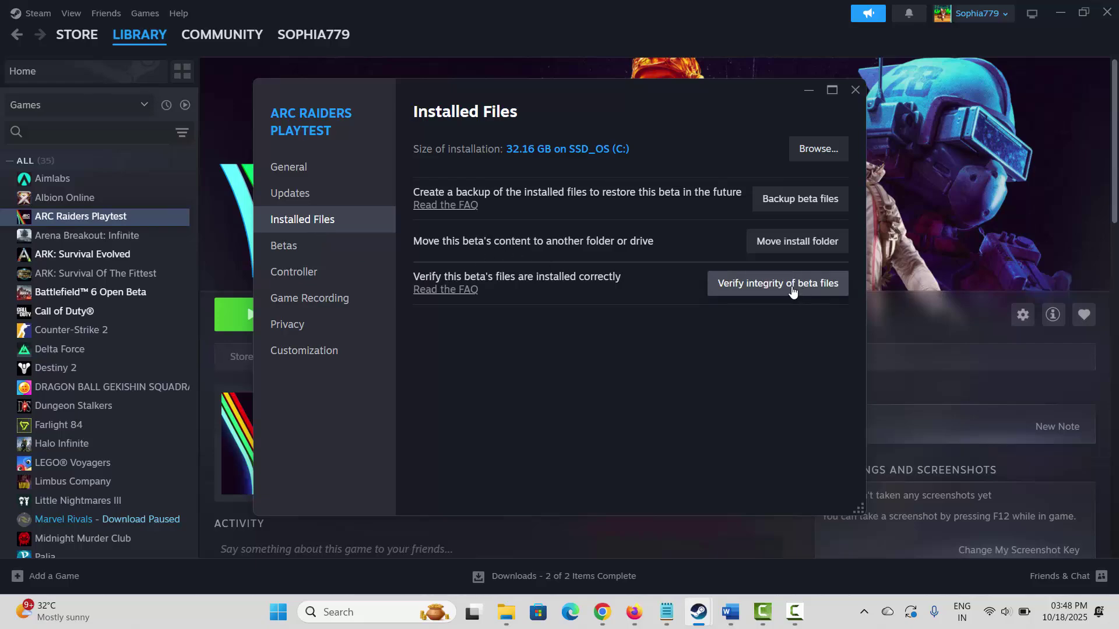
left_click(854, 91)
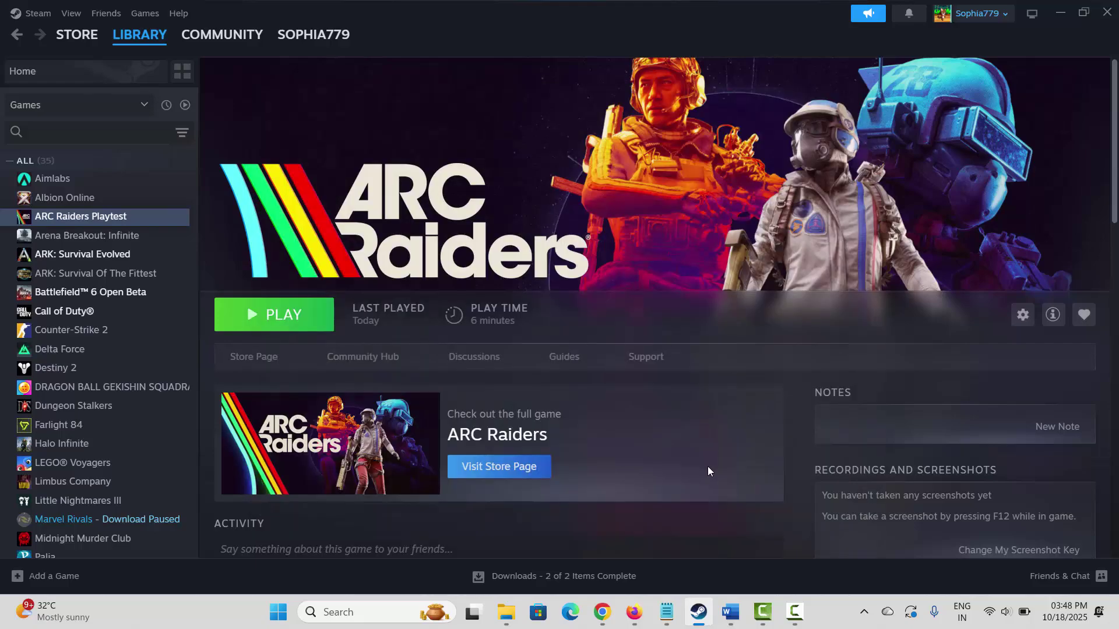
Step: Switch to the troubleshooting document in Word, highlight the Method 6: Rename Config File heading, and clear the selection
mouse_move(730, 611)
left_click(800, 518)
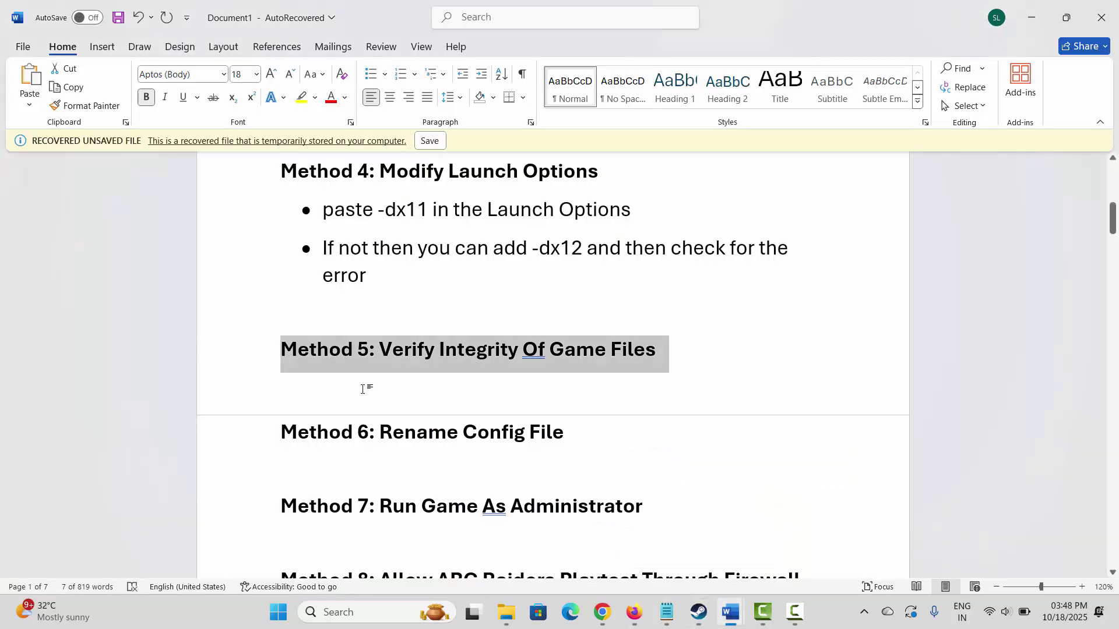
scroll(361, 388, "down", 1)
triple_click(361, 388)
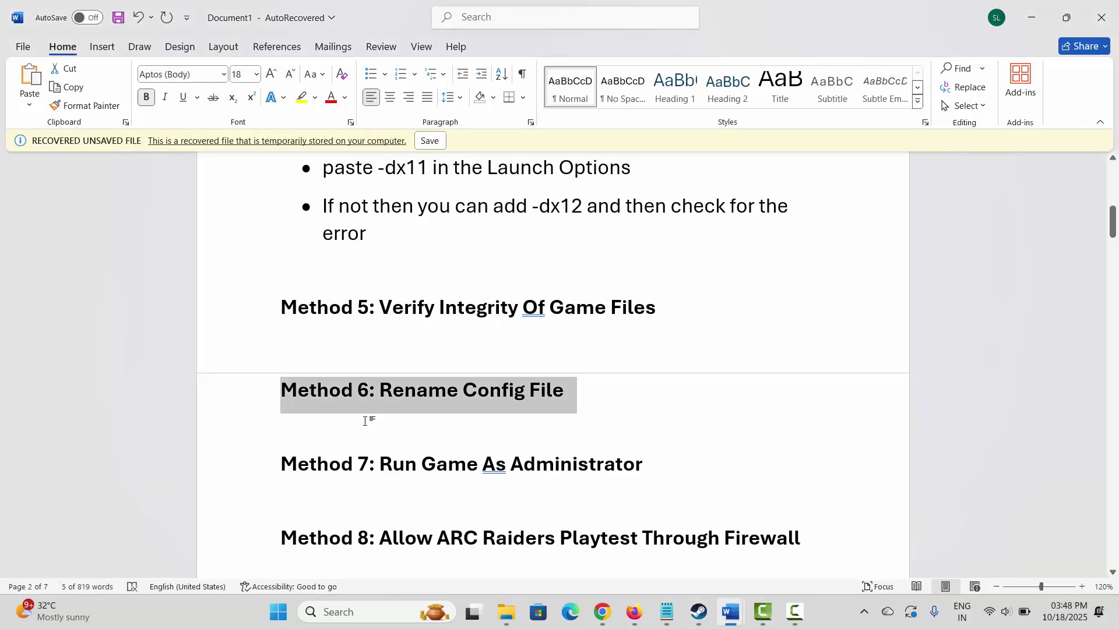
left_click(369, 421)
left_click(260, 403)
left_click(454, 444)
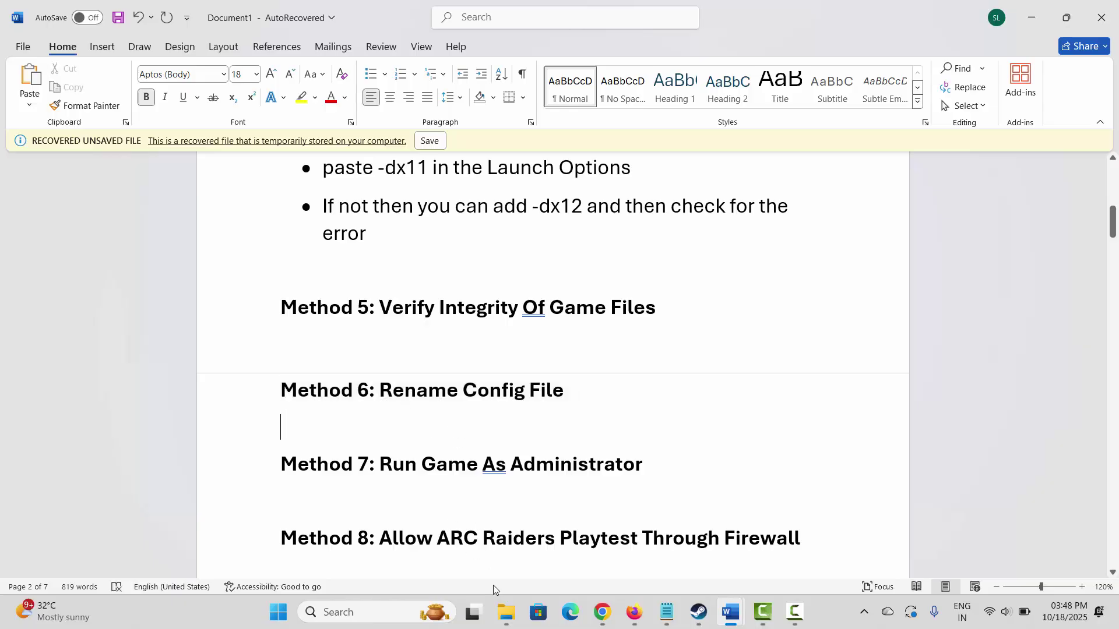
Step: Switch to File Explorer and open the Lenovo folder under Users on the SSD_OS (C:) drive
left_click(506, 612)
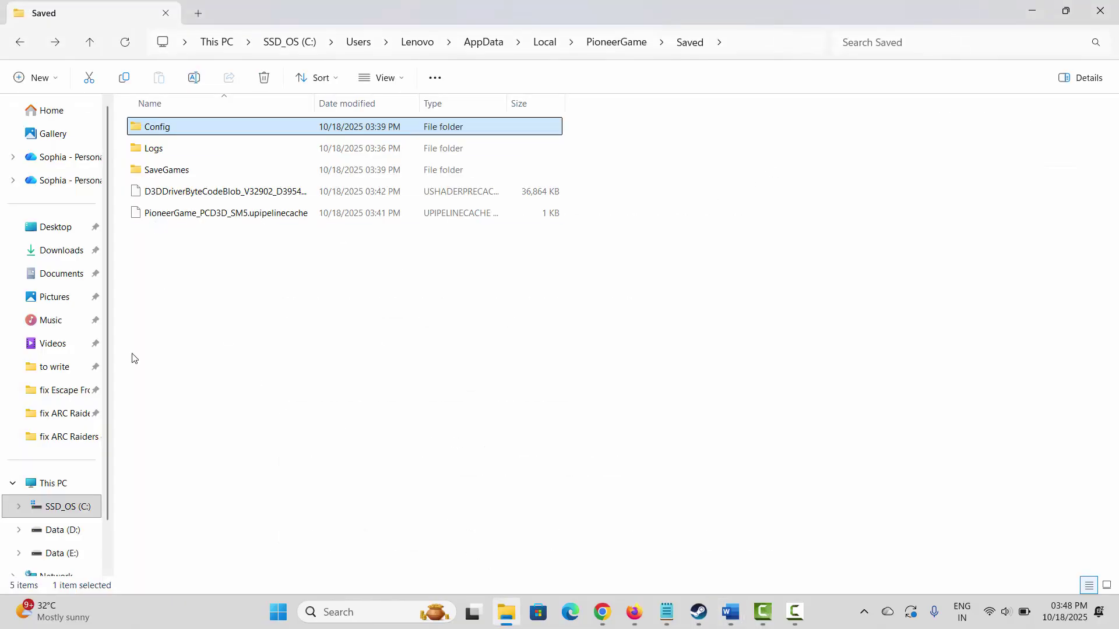
left_click(29, 485)
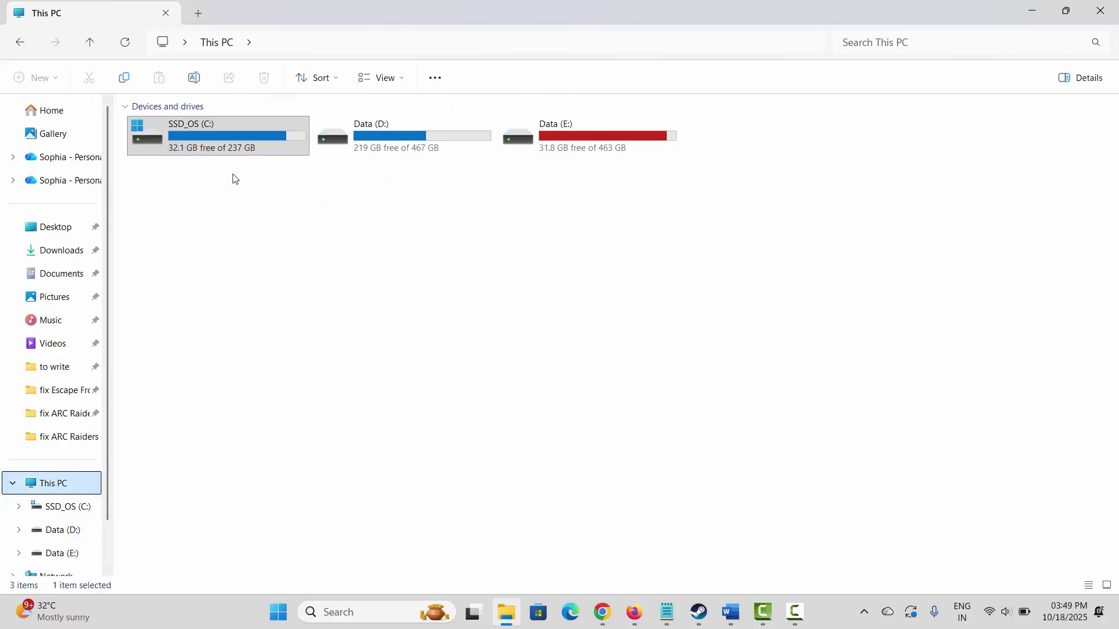
double_click(207, 137)
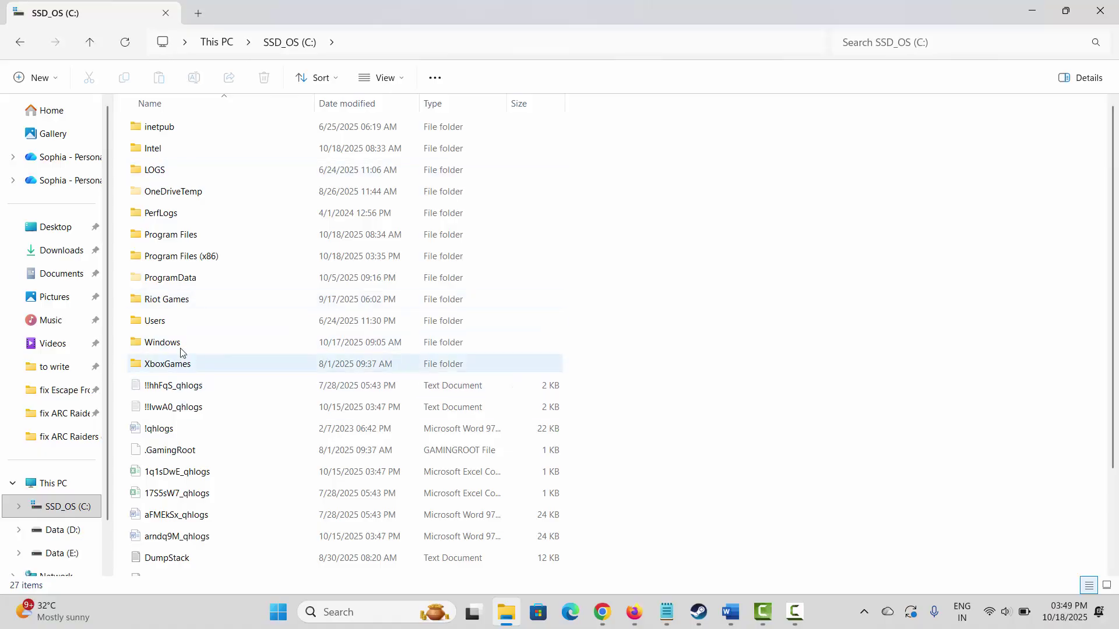
double_click(175, 322)
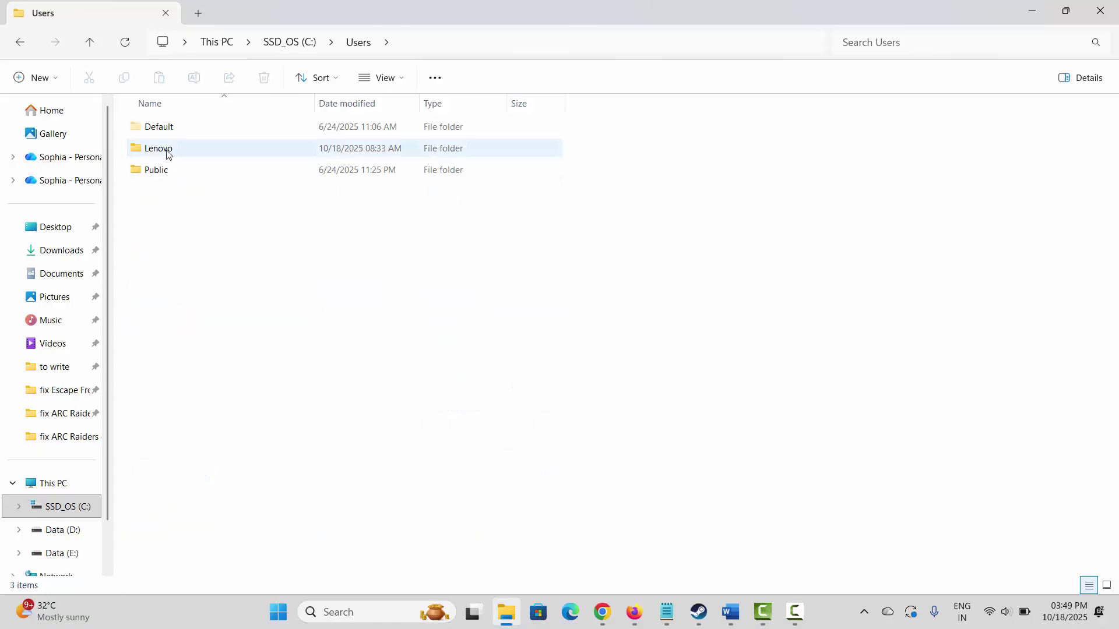
double_click(166, 150)
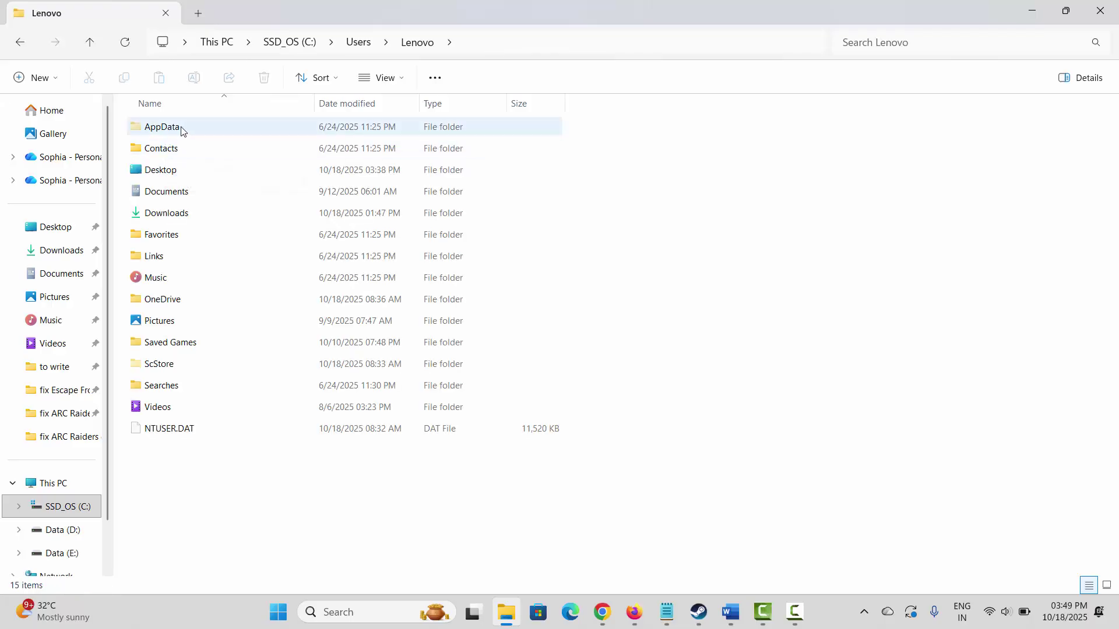
Step: Check that the display of hidden items is enabled for the Lenovo folder view
left_click(392, 82)
mouse_move(406, 353)
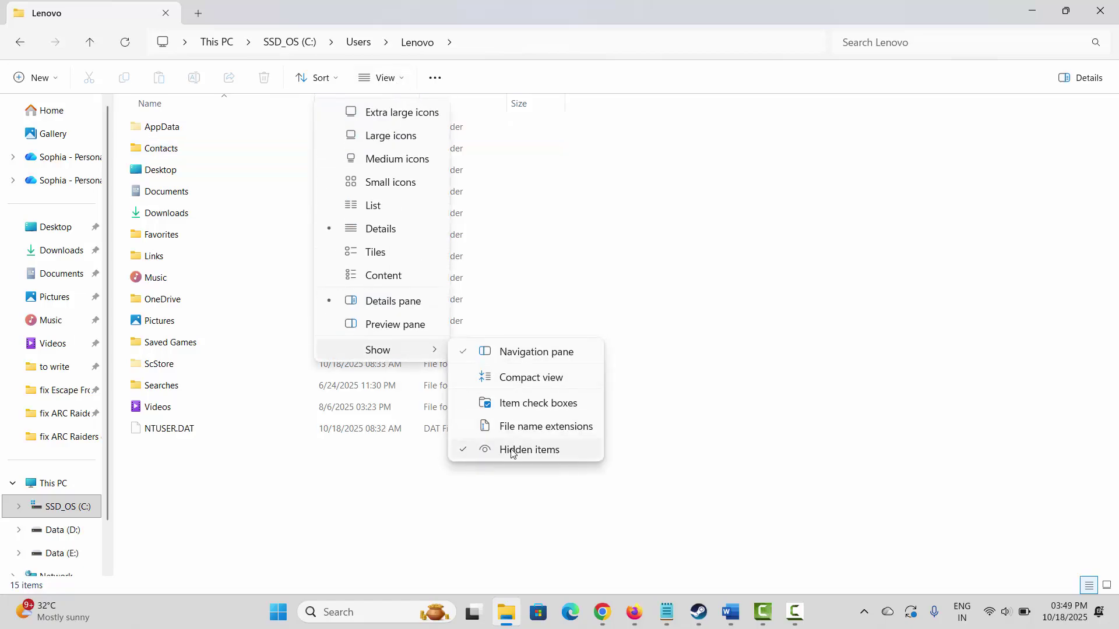
left_click(610, 272)
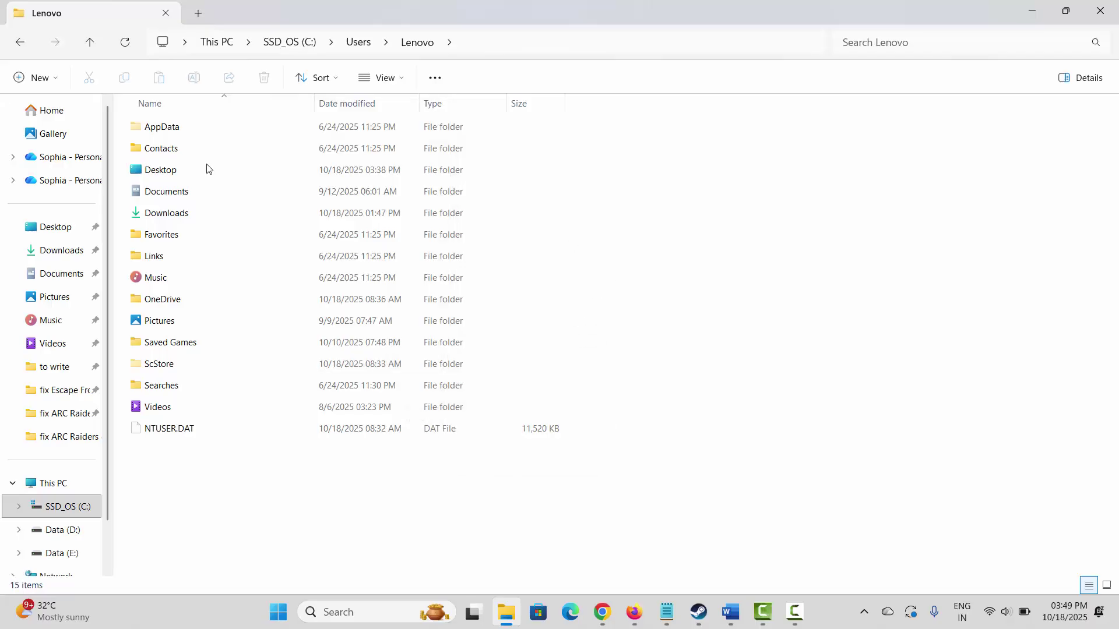
Step: Open the Saved folder of PioneerGame inside AppData\Local
double_click(172, 130)
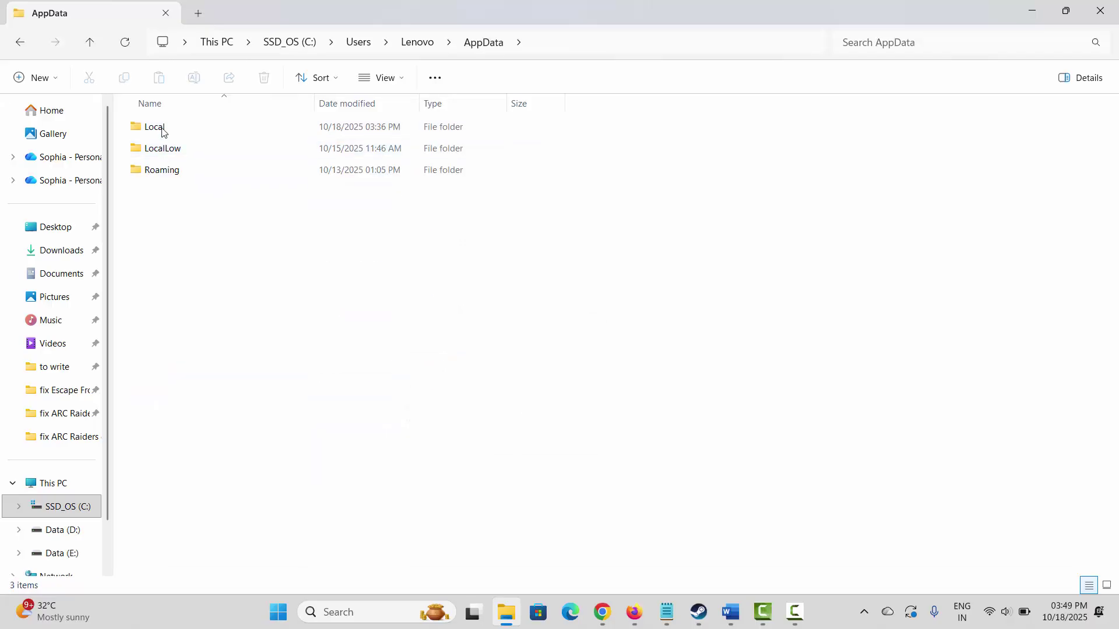
double_click(162, 129)
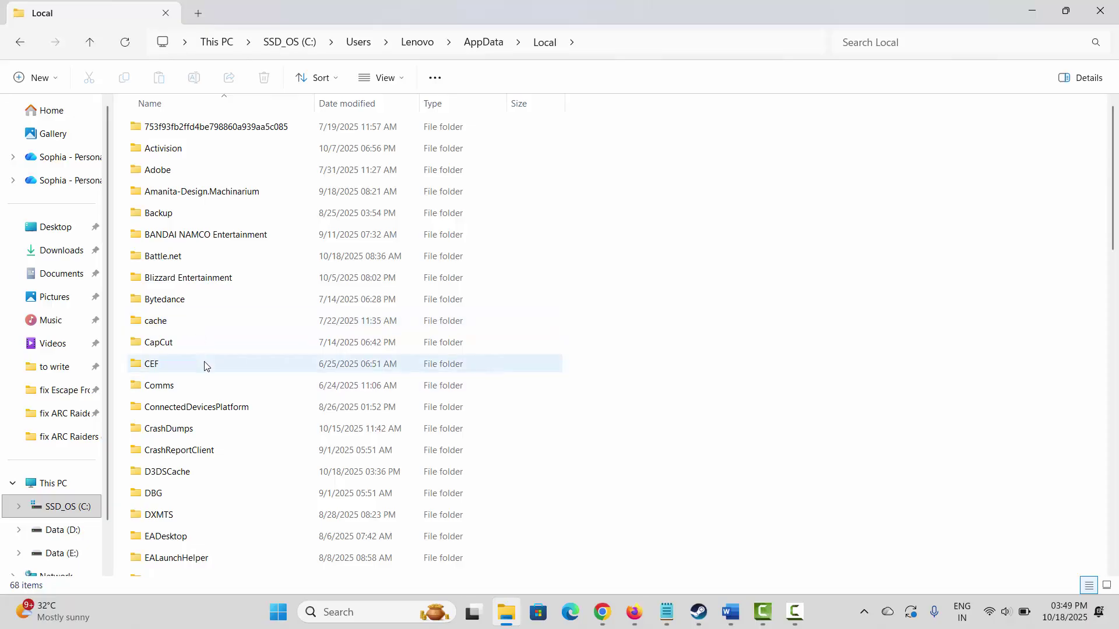
scroll(202, 358, "down", 6)
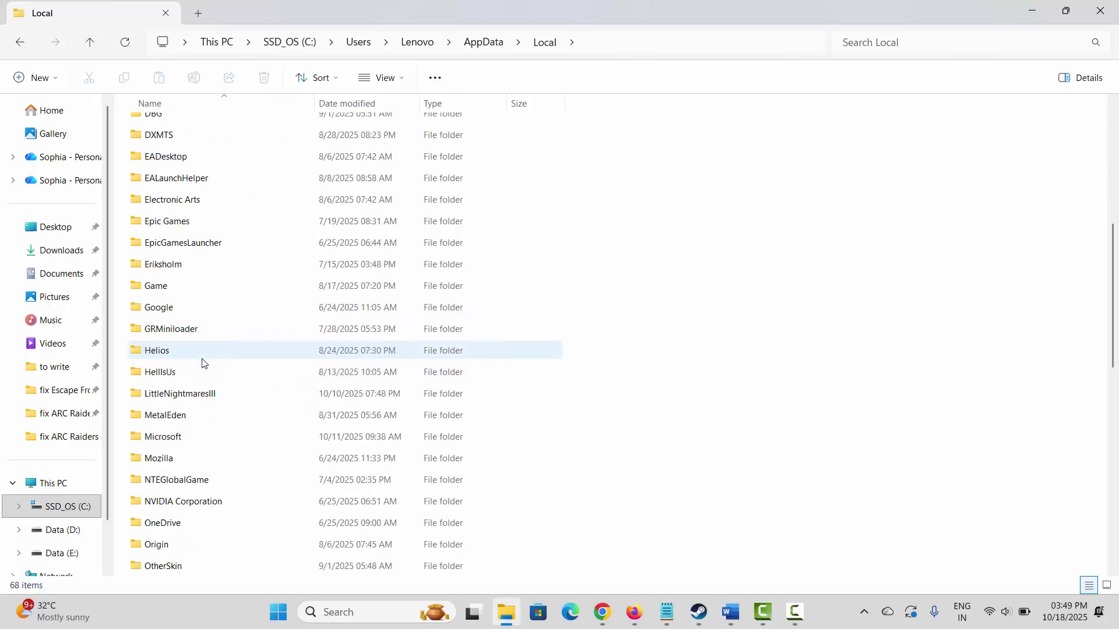
scroll(201, 363, "down", 2)
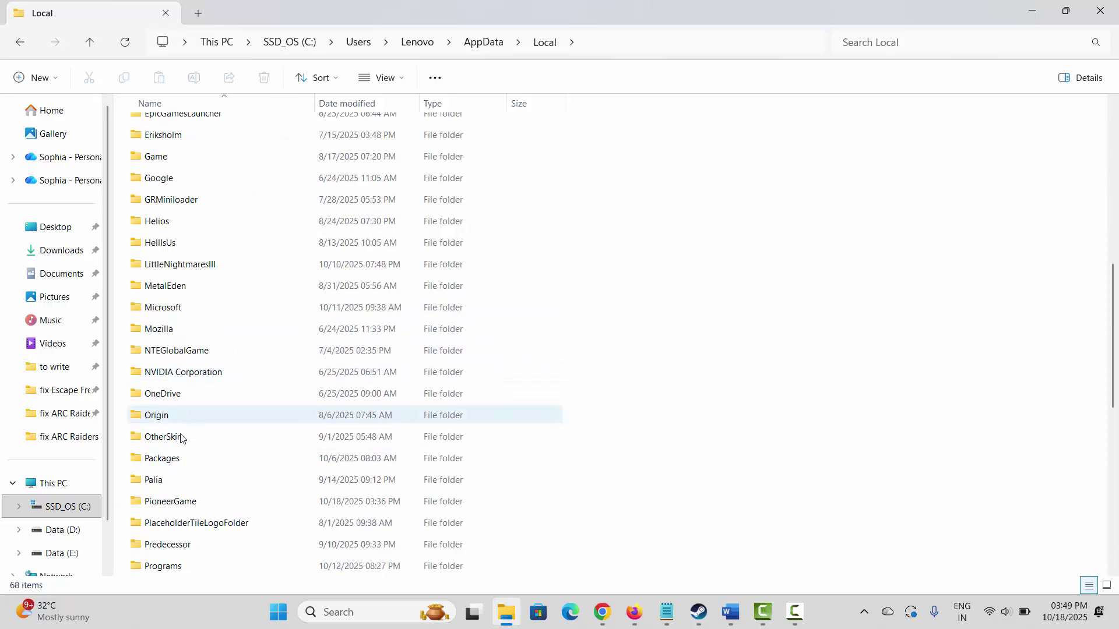
scroll(167, 483, "down", 1)
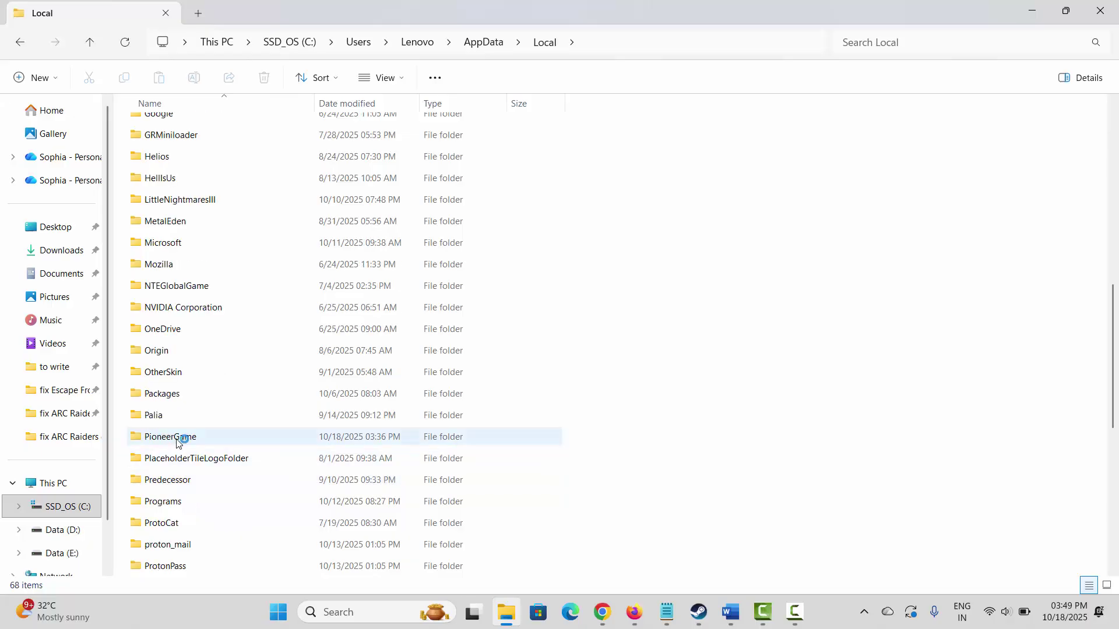
double_click(178, 439)
left_click(163, 129)
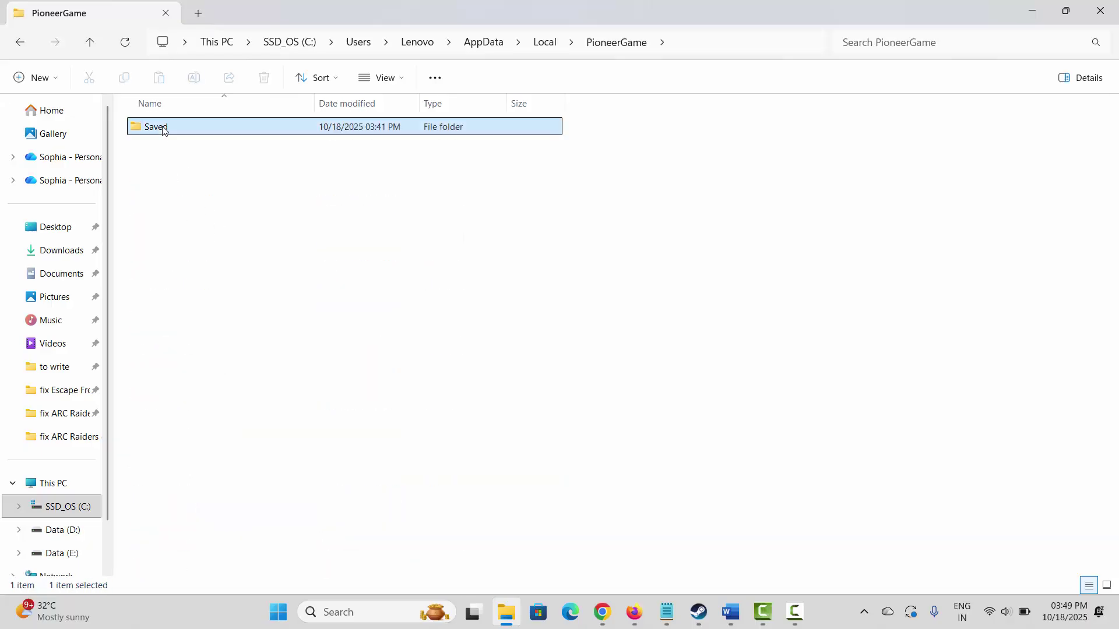
double_click(163, 128)
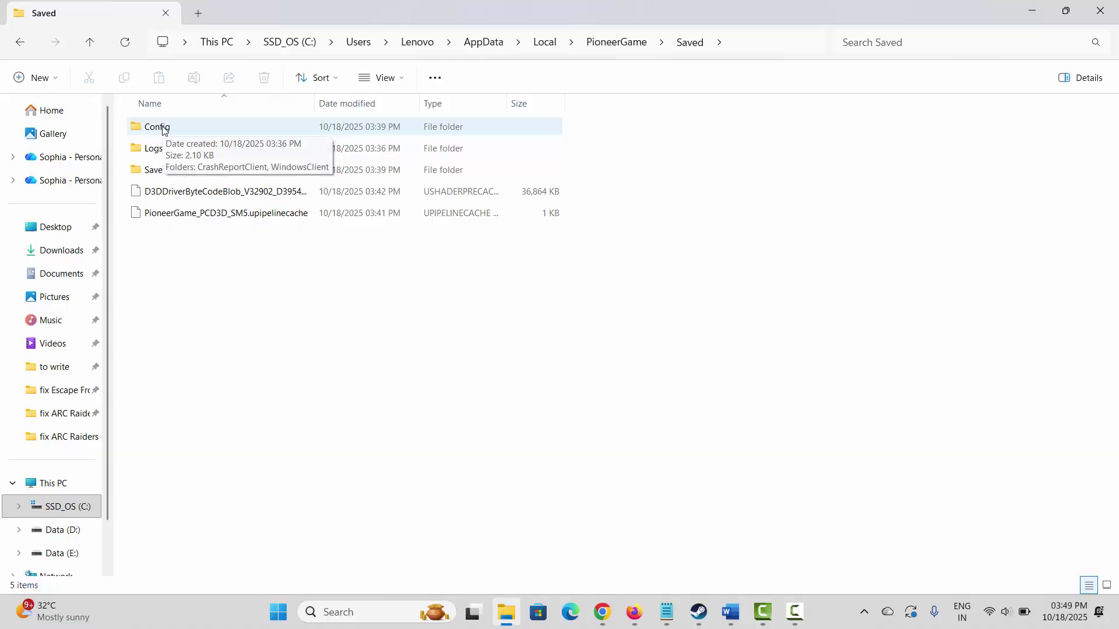
Step: Rename the Config folder in PioneerGame's Saved folder as Config.1 and close the File Explorer window
left_click(163, 129)
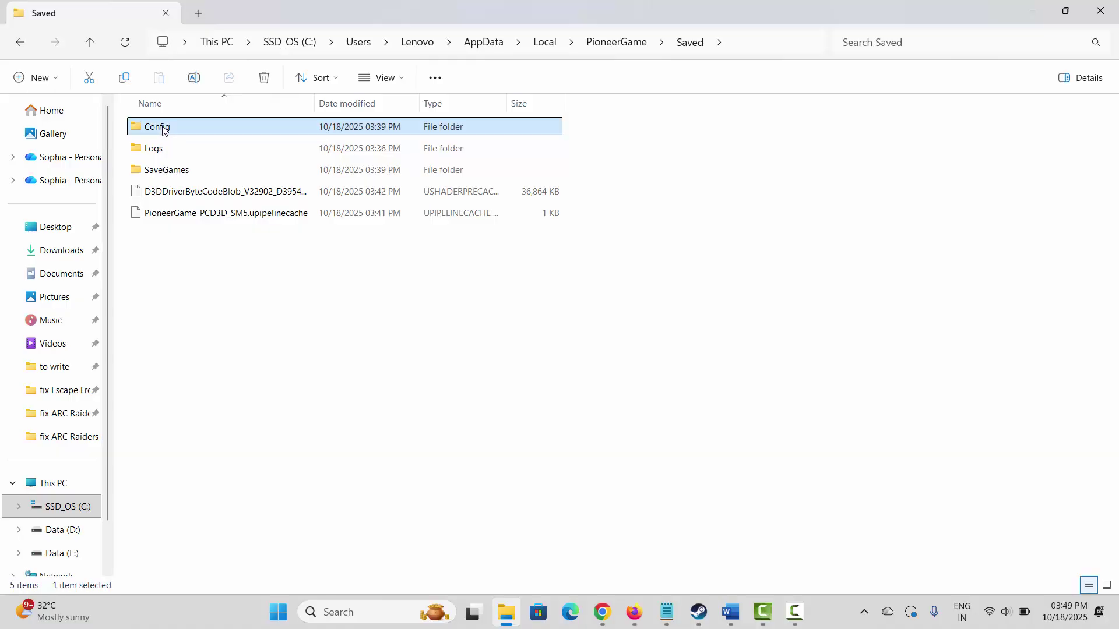
right_click(164, 129)
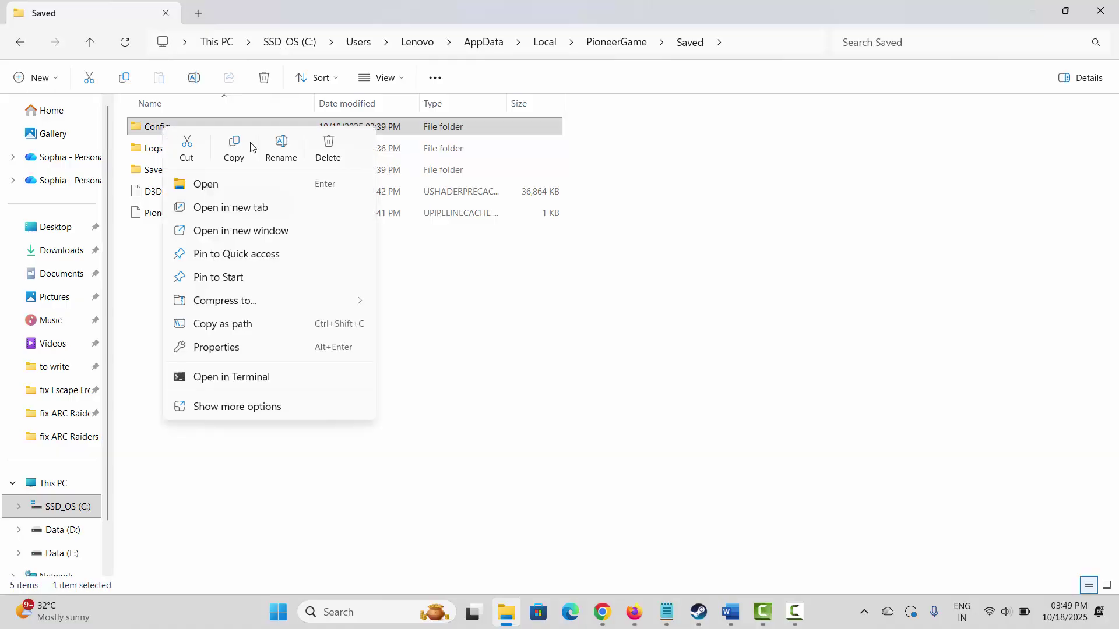
left_click(281, 150)
left_click(182, 128)
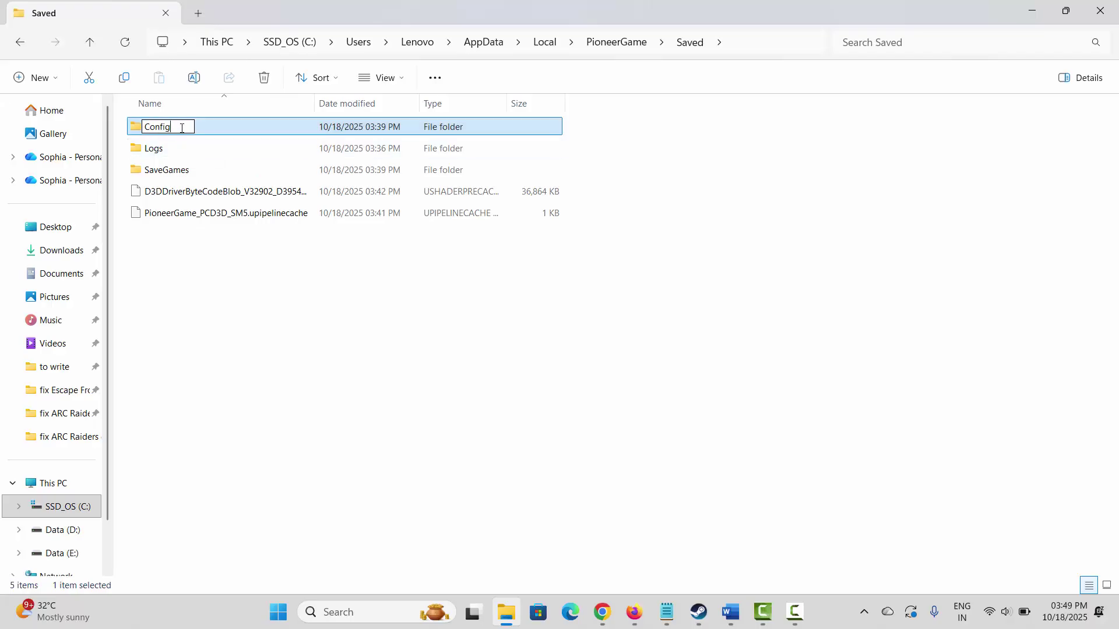
type(".1")
left_click(217, 272)
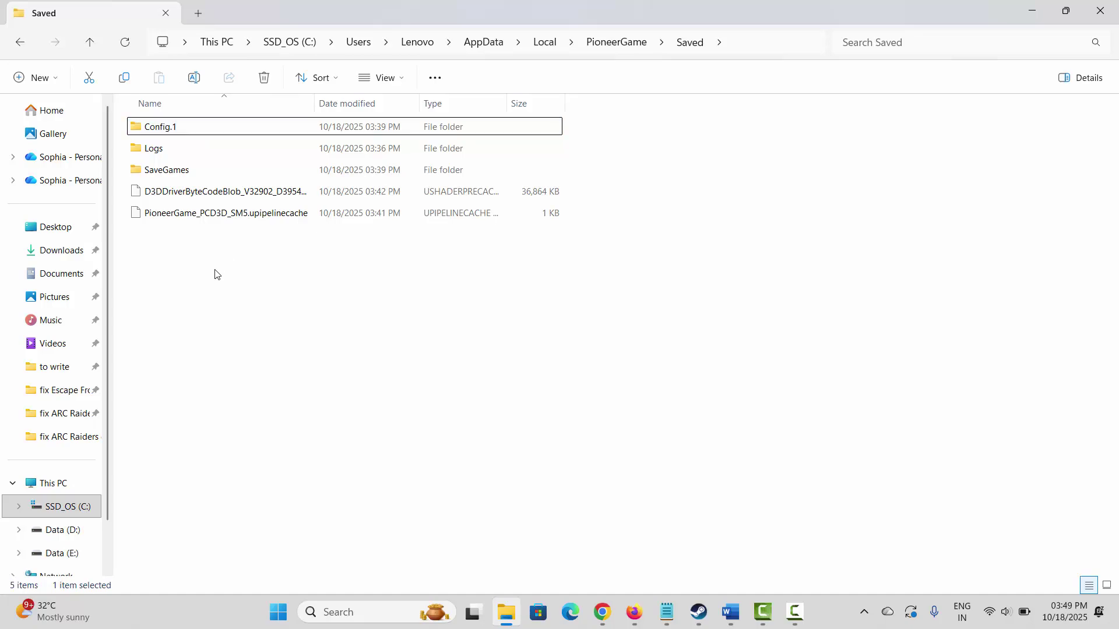
left_click(1100, 11)
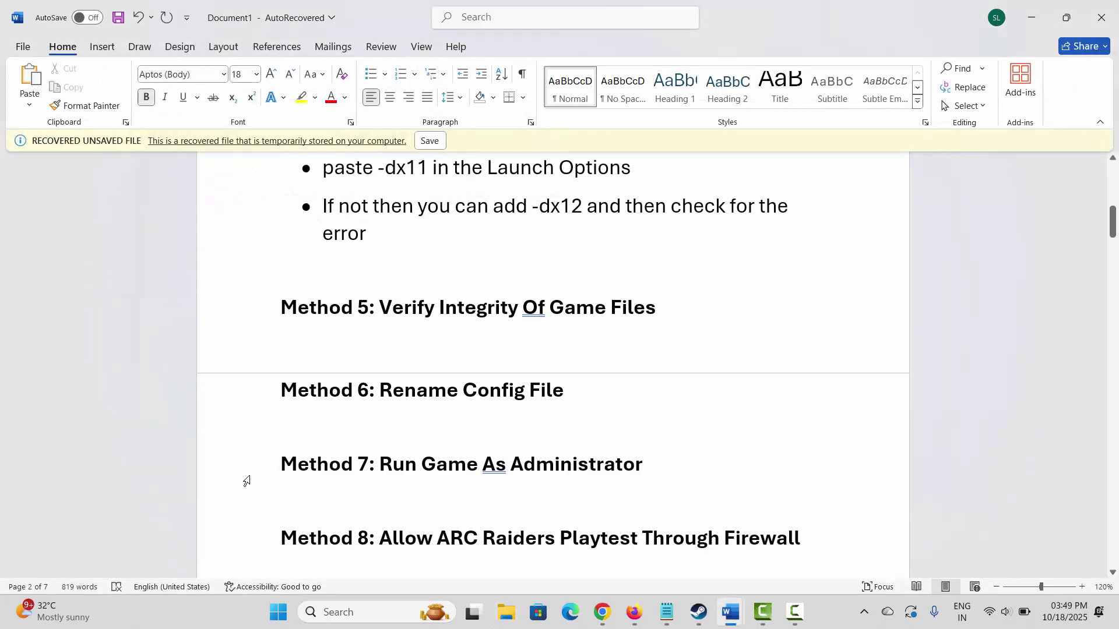
Step: Highlight the Method 7: Run Game As Administrator heading, and switch to Steam to browse to the installation folder of ARC Raiders Playtest
left_click(244, 479)
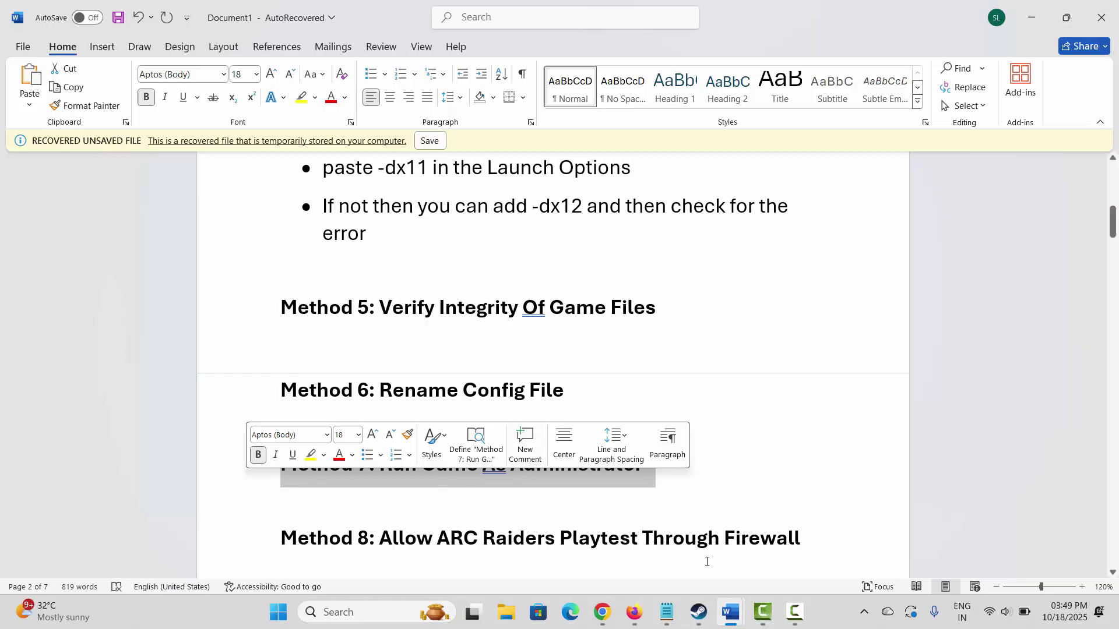
left_click(699, 611)
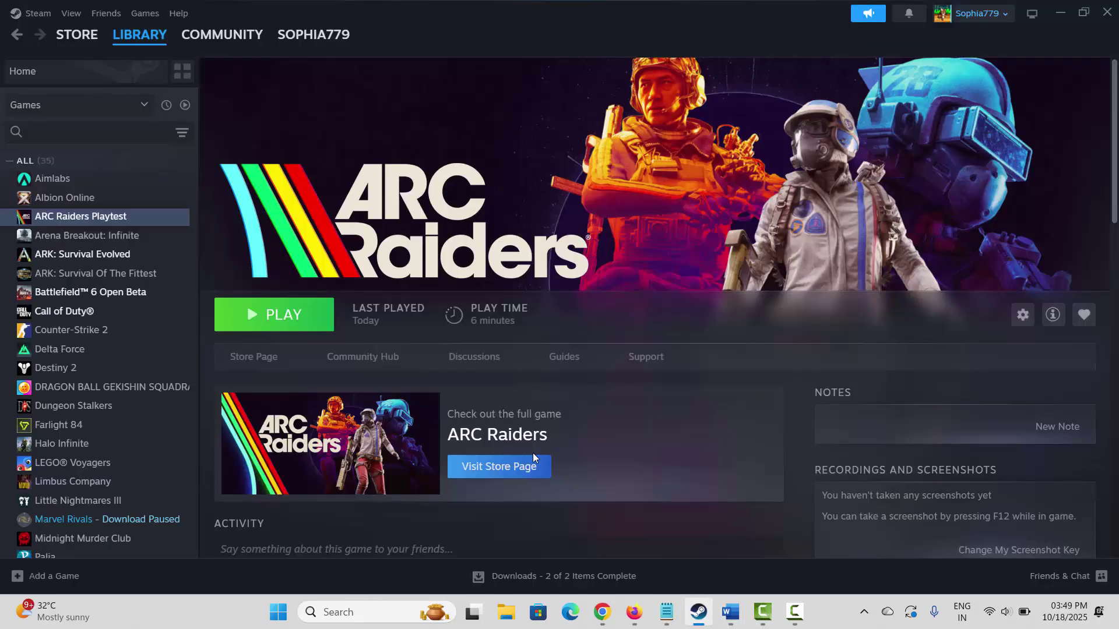
right_click(90, 222)
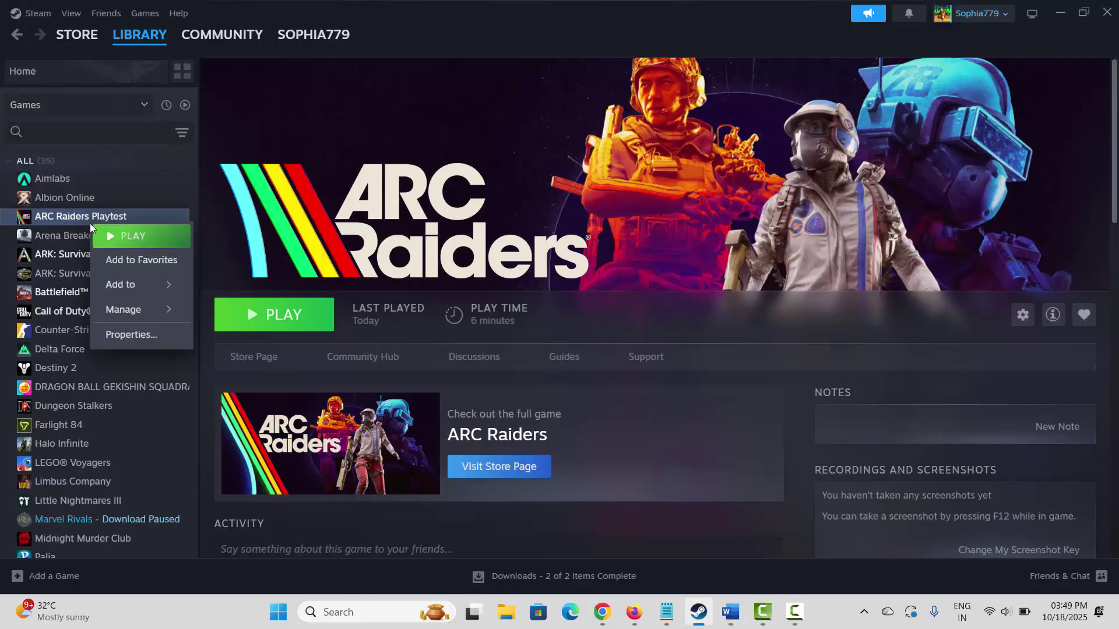
left_click(131, 335)
left_click(310, 221)
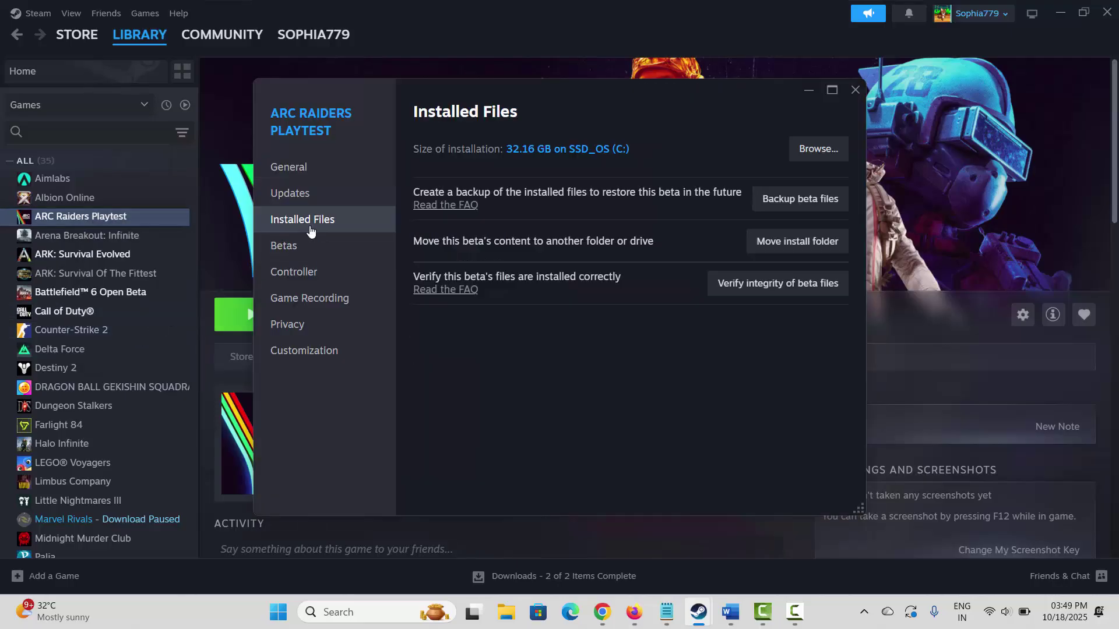
left_click(817, 151)
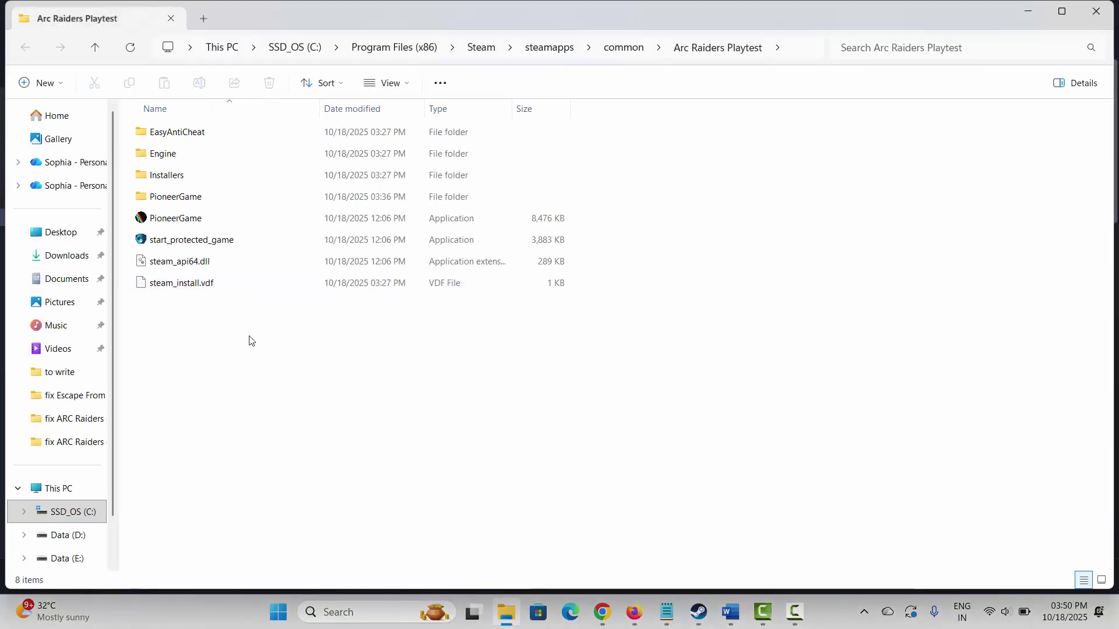
Step: Set the PioneerGame application to run as an administrator in its compatibility properties
left_click(187, 225)
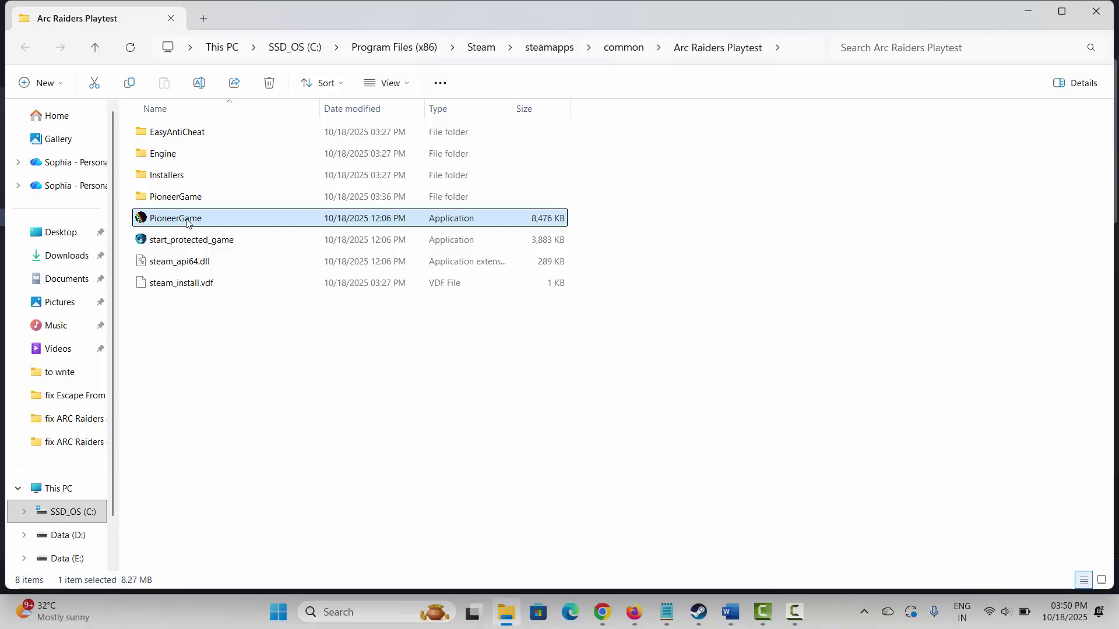
right_click(187, 225)
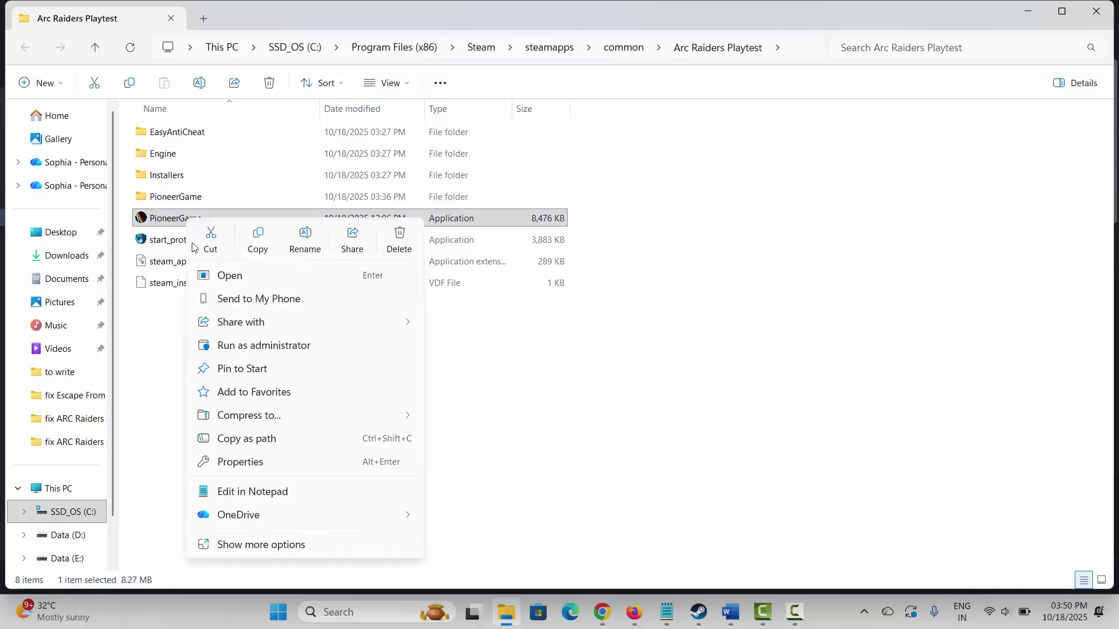
left_click(254, 460)
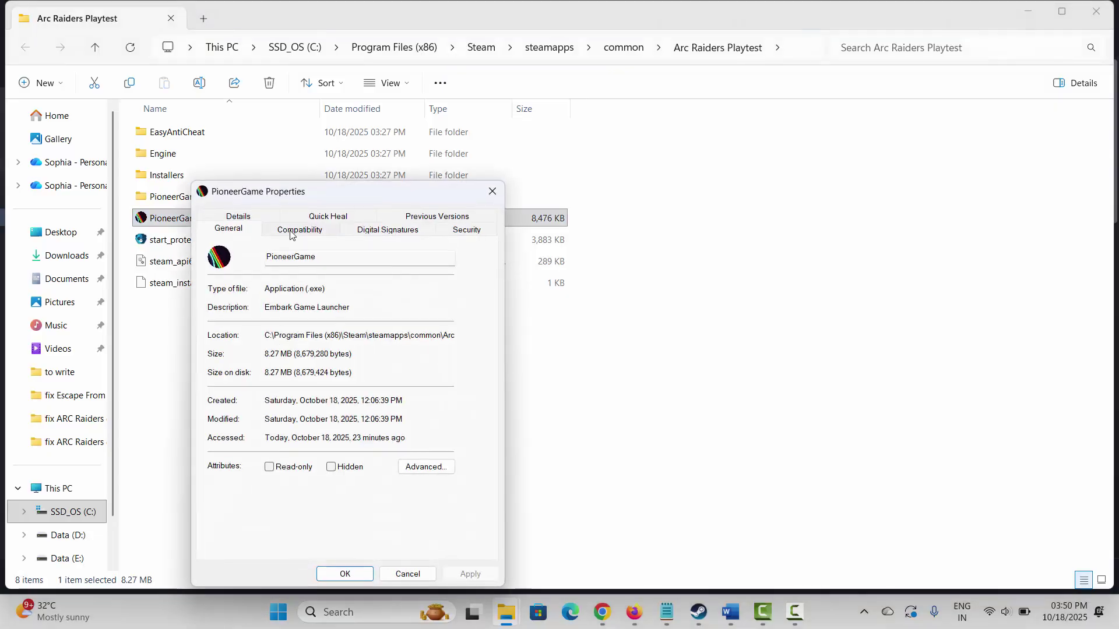
left_click(291, 231)
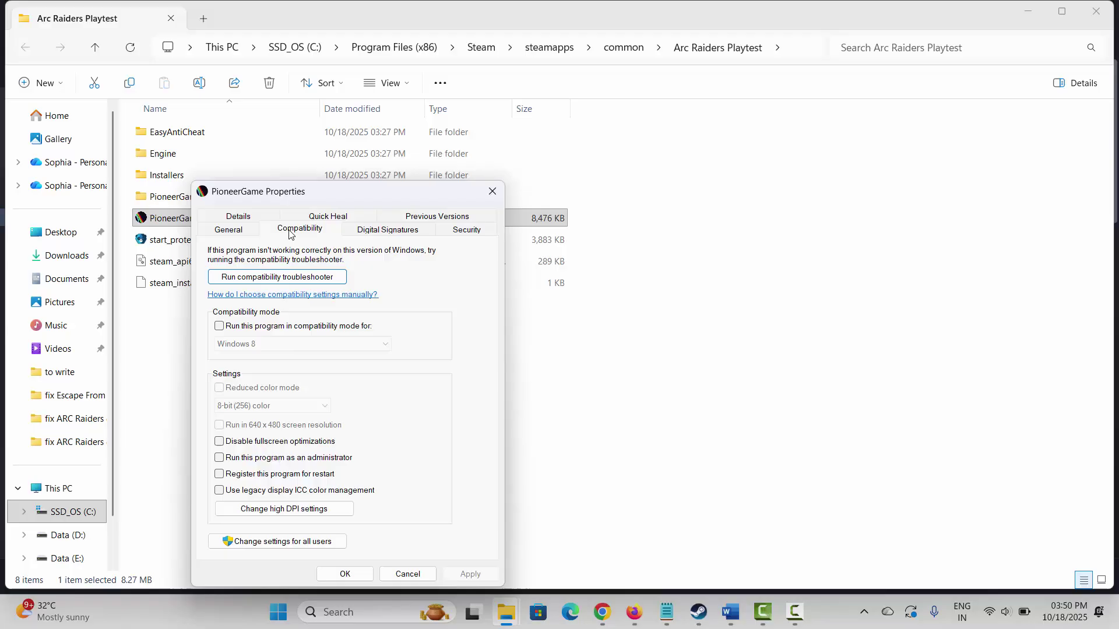
left_click(219, 458)
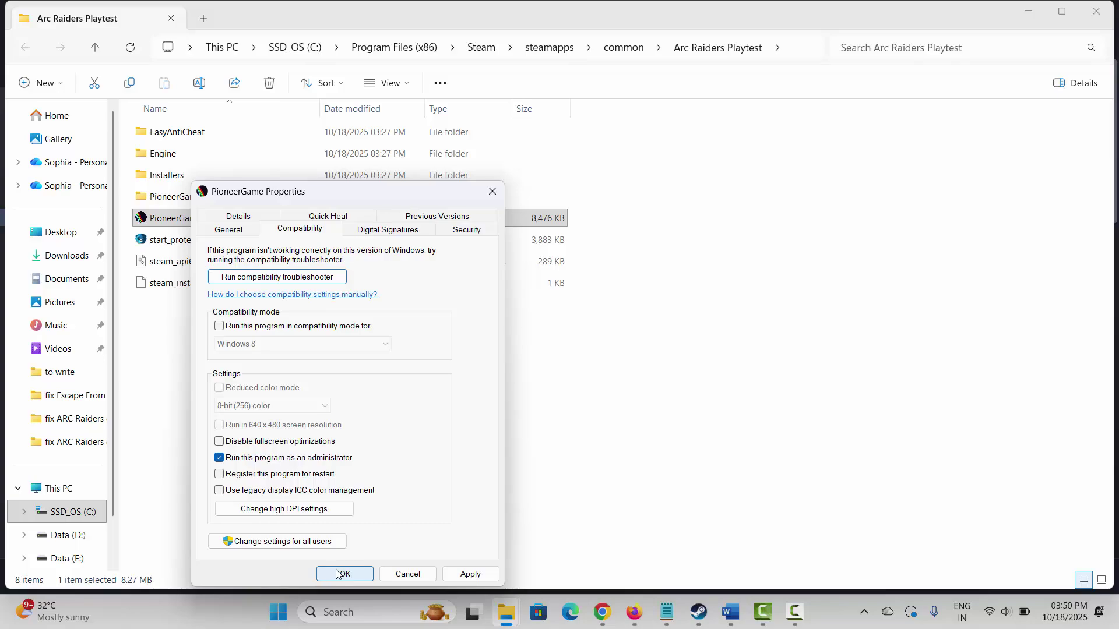
Step: Enable compatibility mode for Windows 8, disable fullscreen optimizations, and close the PioneerGame properties without applying the changes
left_click(220, 325)
left_click(246, 341)
left_click(389, 345)
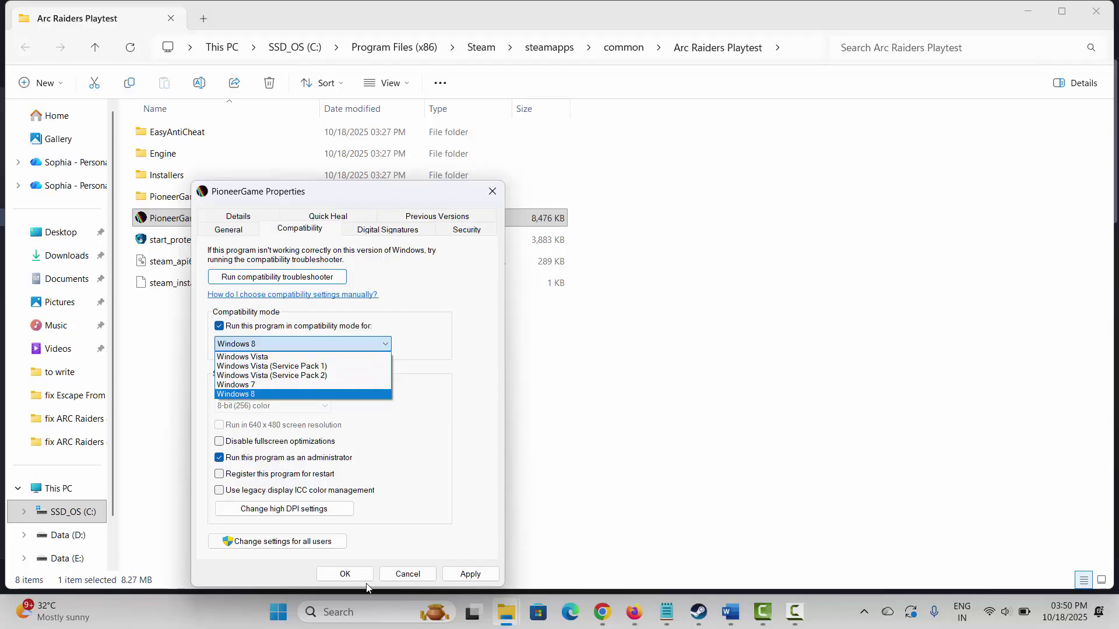
left_click(352, 396)
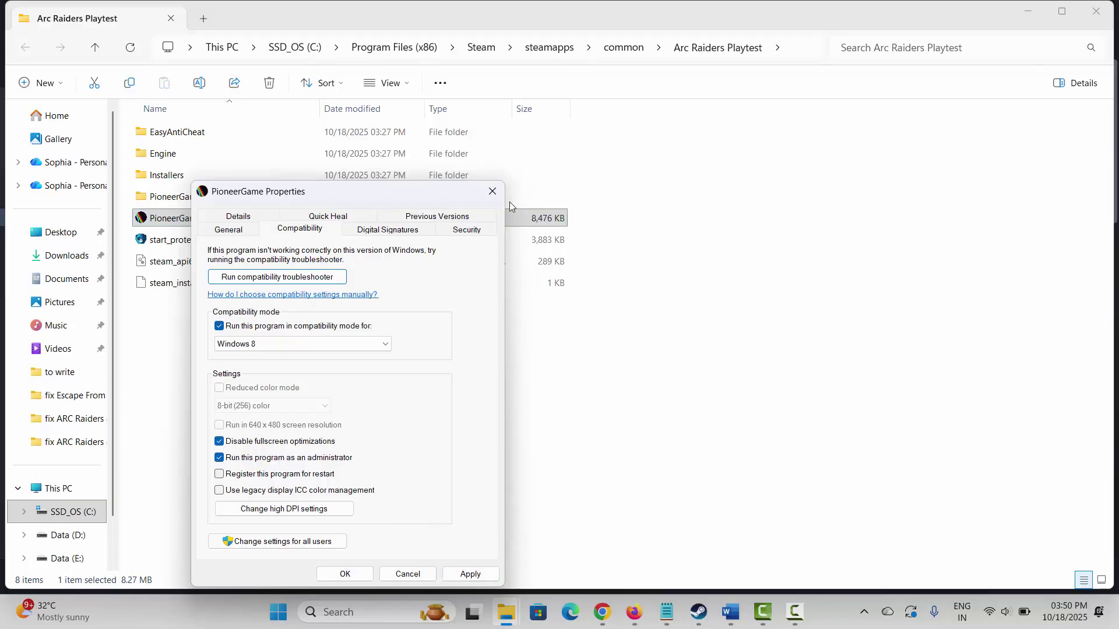
left_click(492, 201)
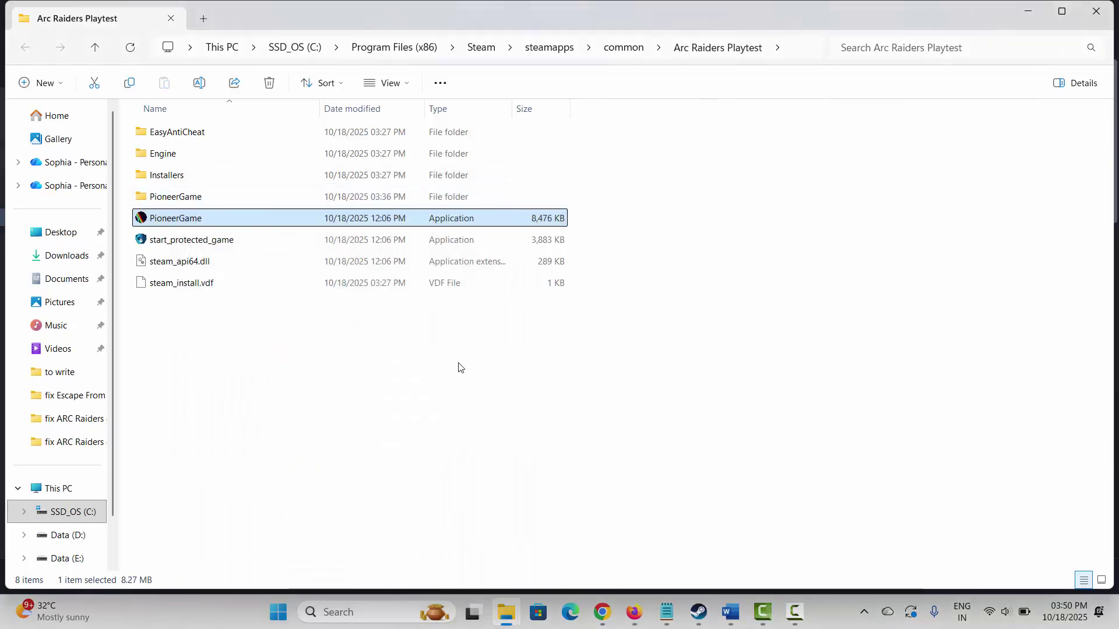
Step: Close the ARC Raiders Playtest properties in Steam, and switch to Word to highlight the Method 8: Allow ARC Raiders Playtest Through Firewall heading
key("alt+Tab")
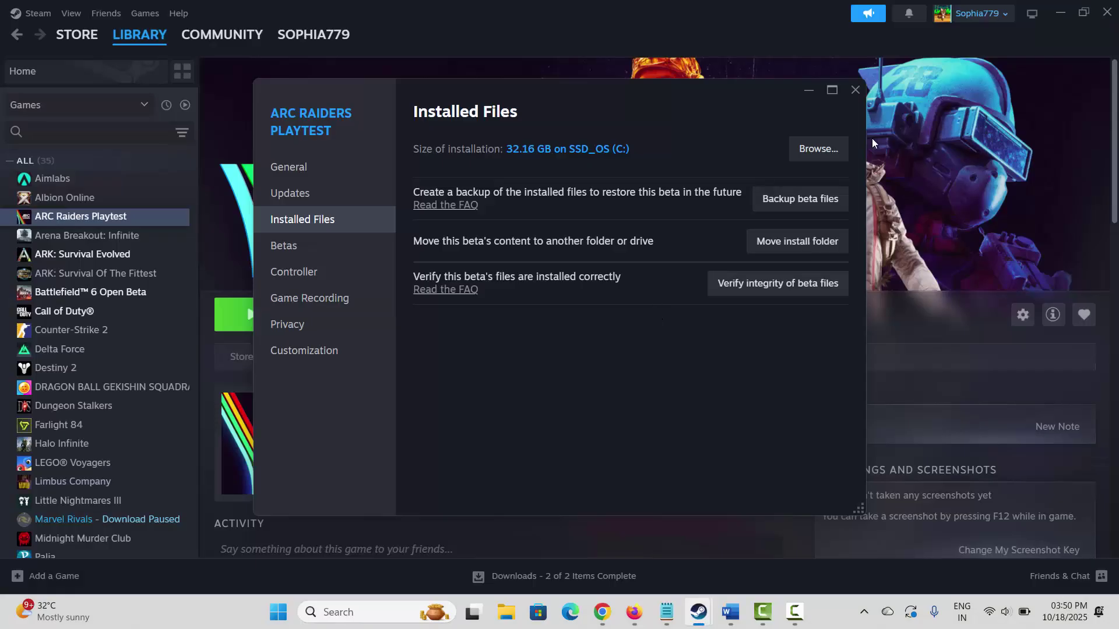
left_click(855, 89)
left_click(730, 611)
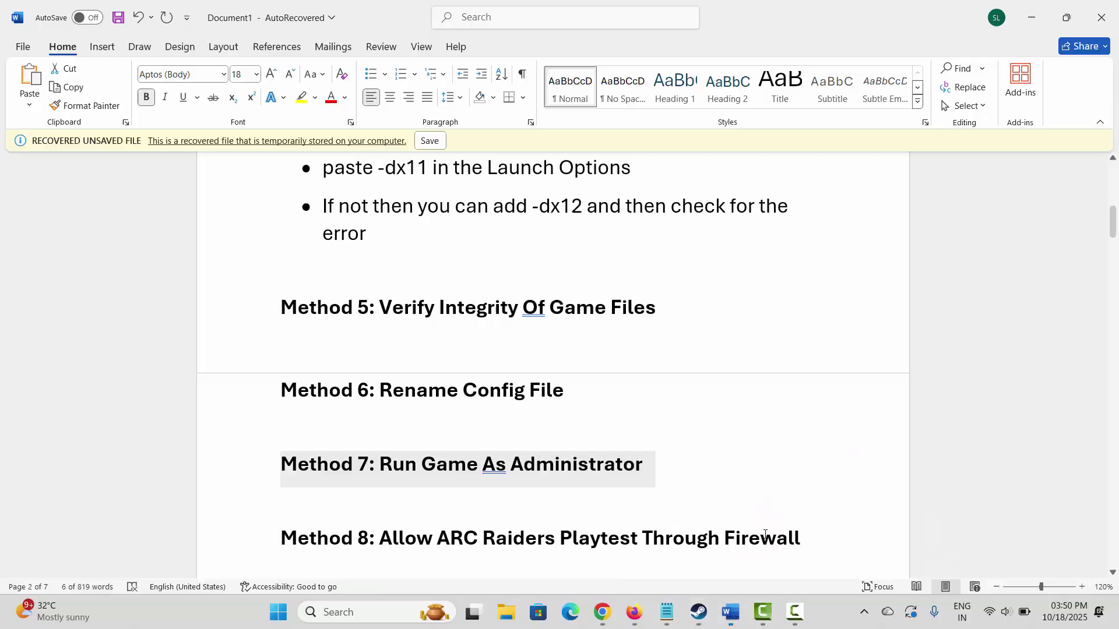
scroll(455, 494, "down", 2)
left_click(257, 457)
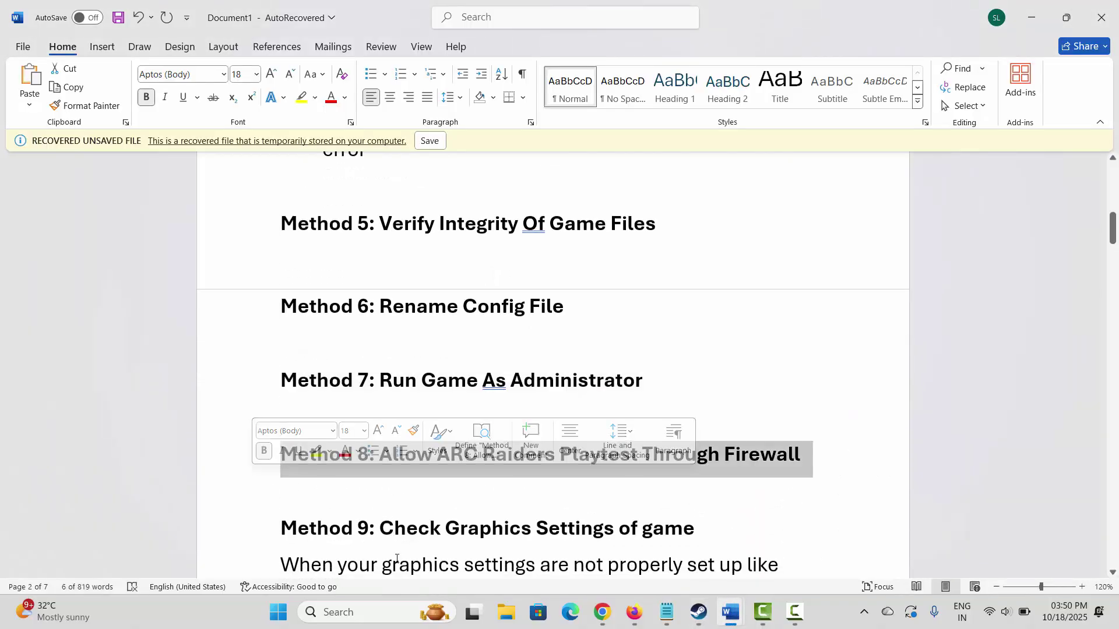
Step: Open the firewall's allowed apps list from Windows Security, unlock it for changes, and select ARC Raiders Playtest
left_click(350, 612)
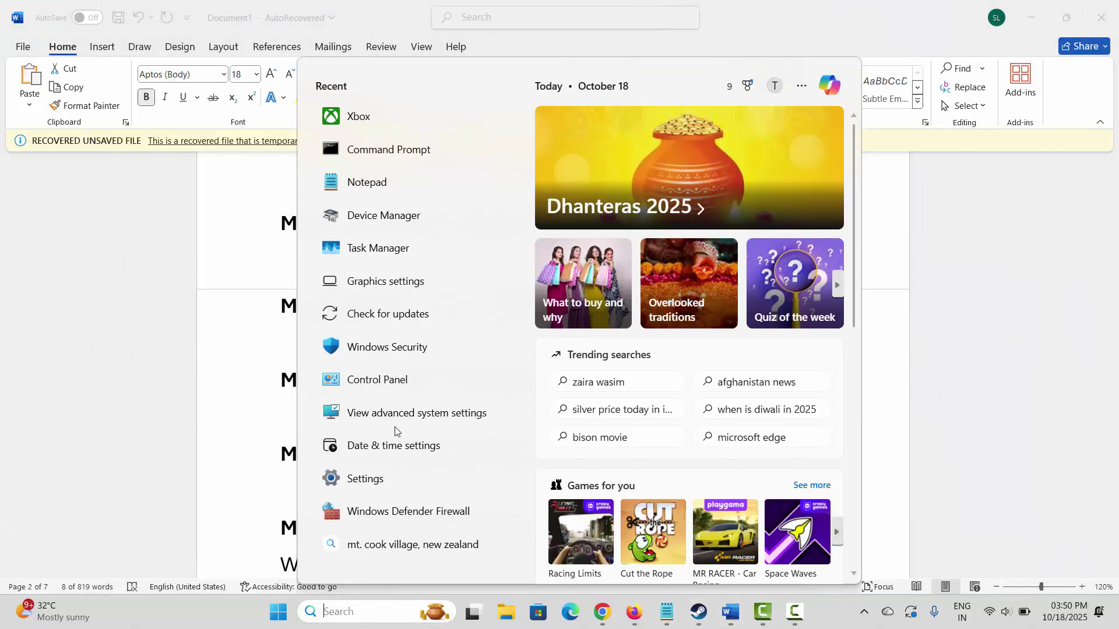
left_click(407, 348)
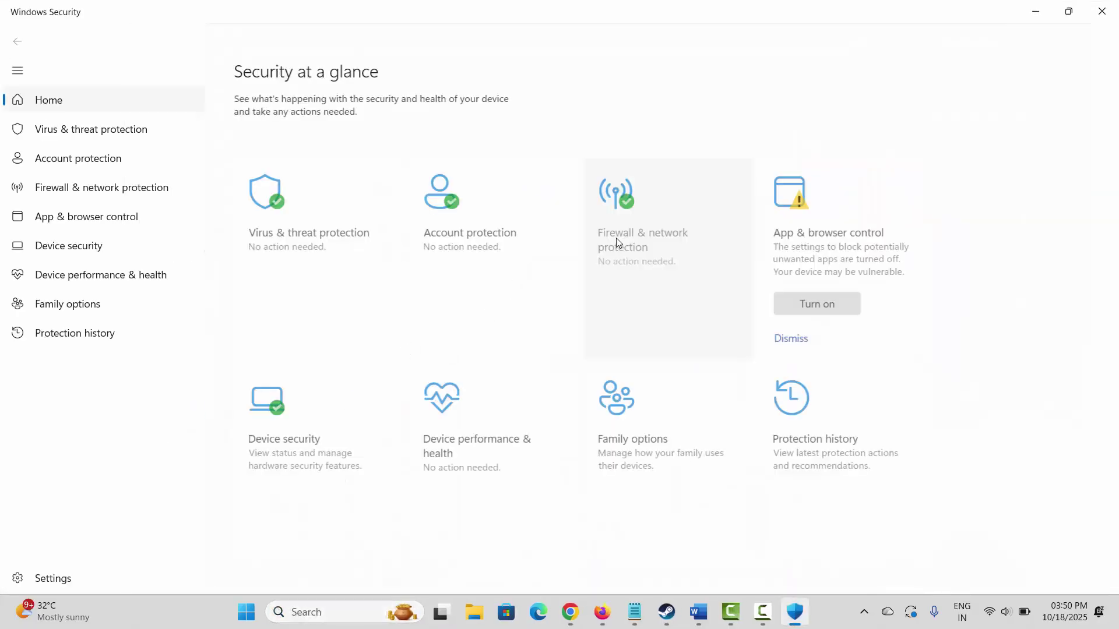
left_click(673, 235)
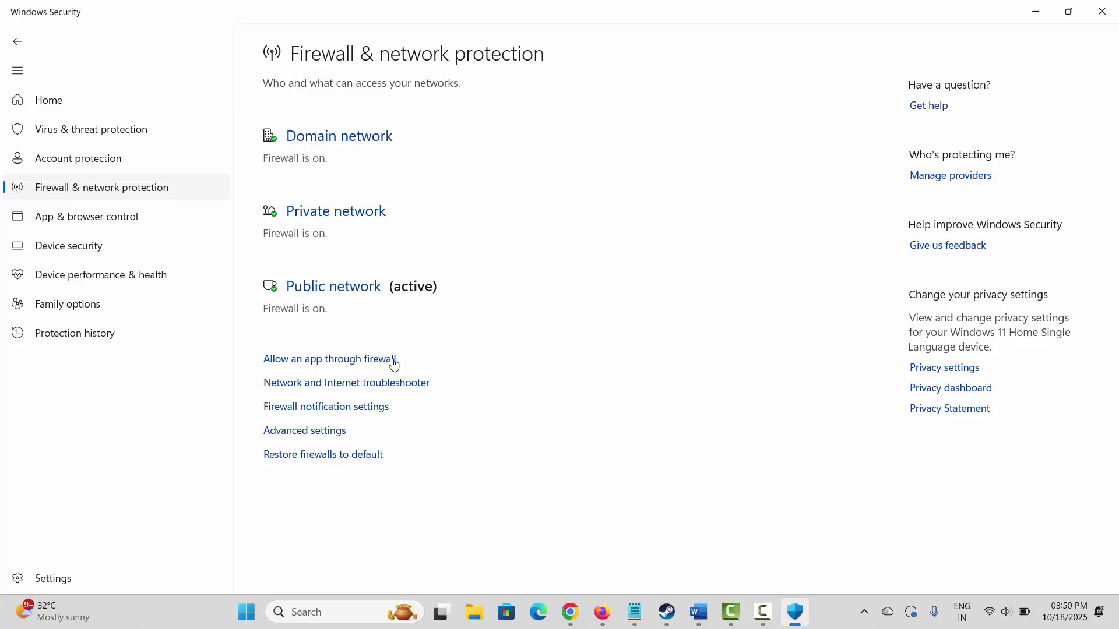
left_click(427, 358)
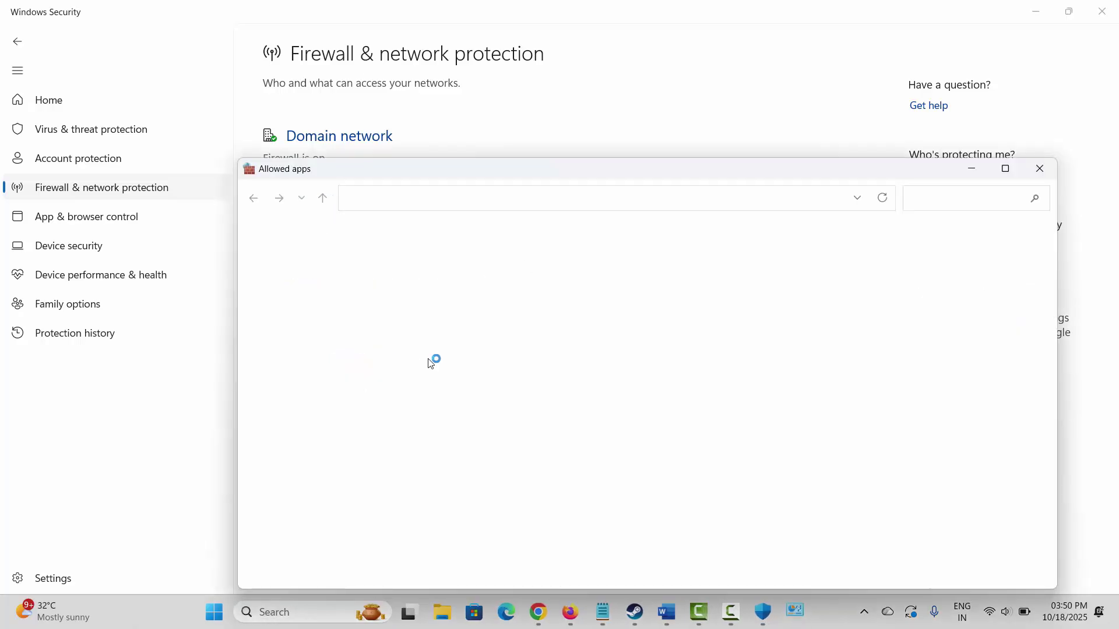
left_click(821, 282)
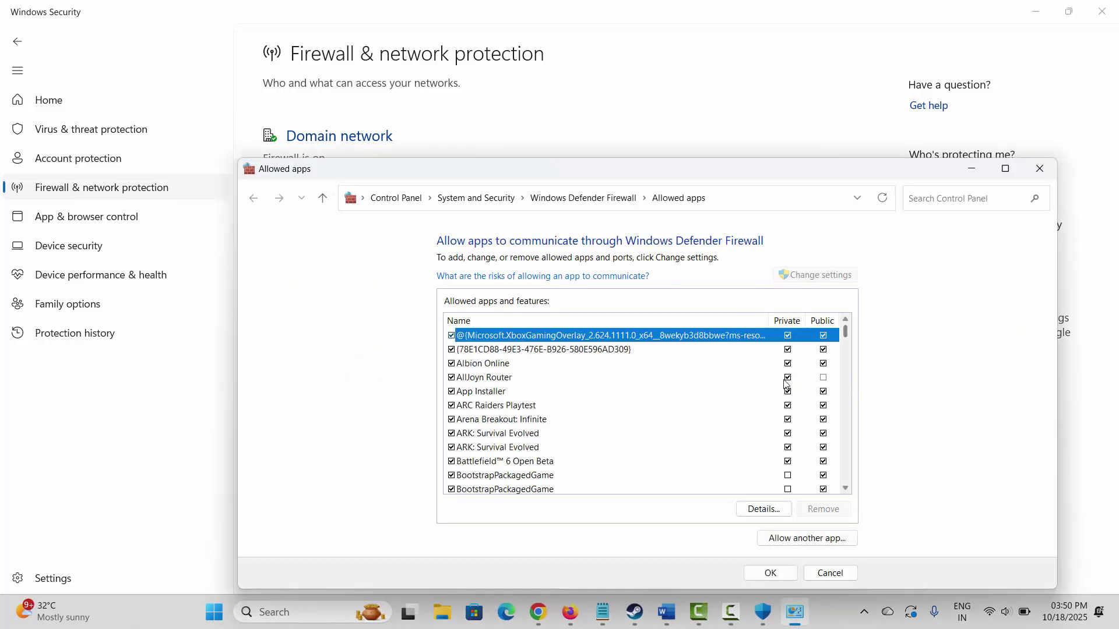
left_click(496, 408)
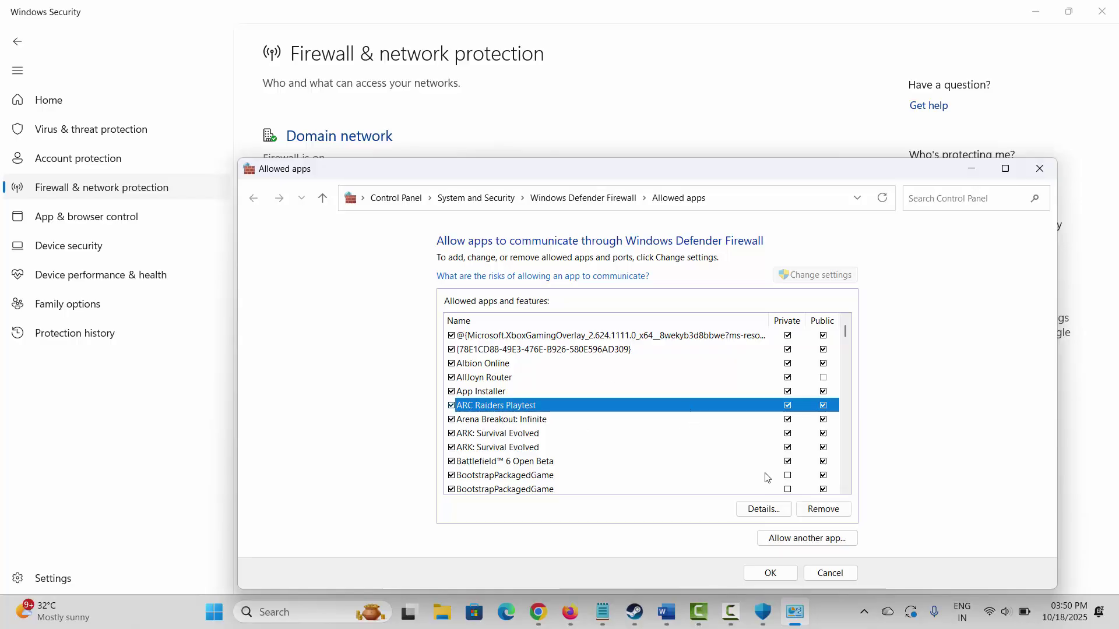
Step: Start allowing another app through the firewall, browse to the Riot Games folder, and cancel the addition
left_click(802, 543)
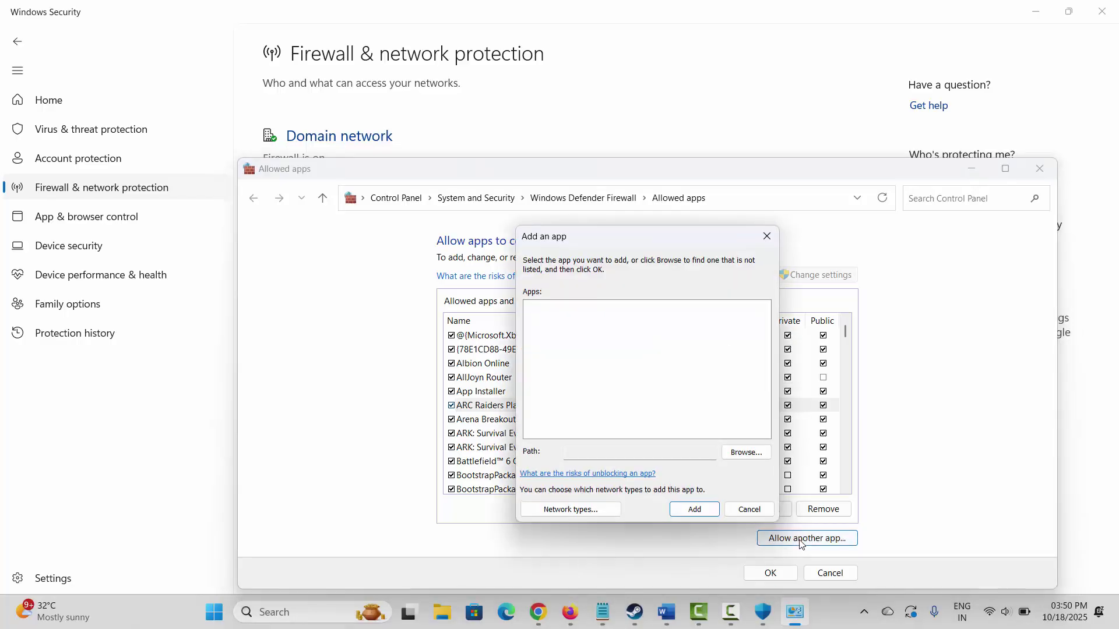
left_click(750, 454)
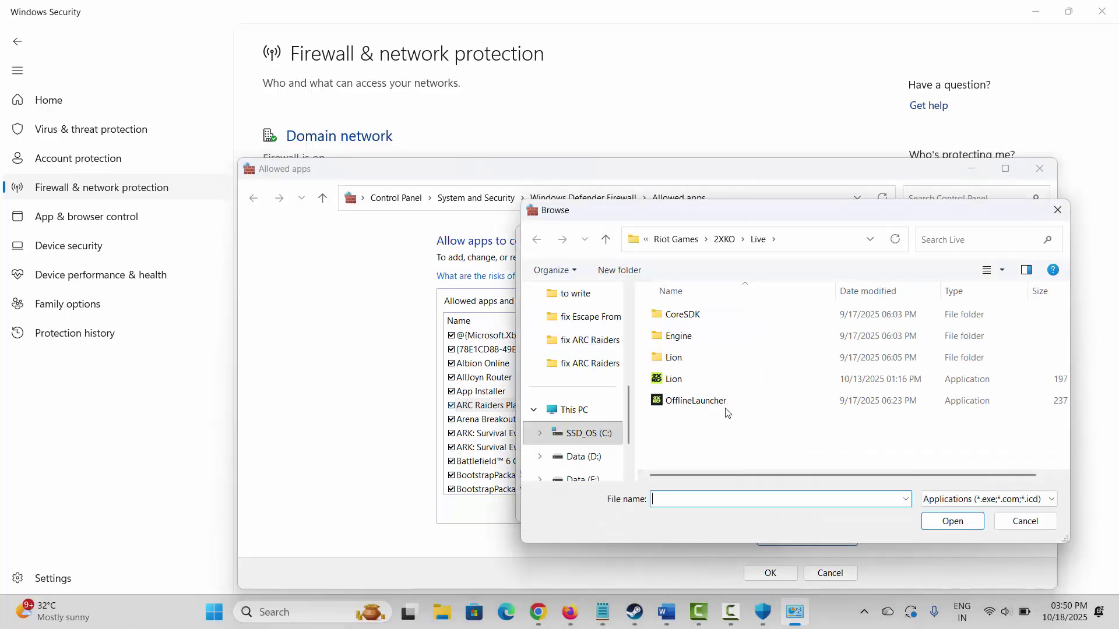
left_click(676, 239)
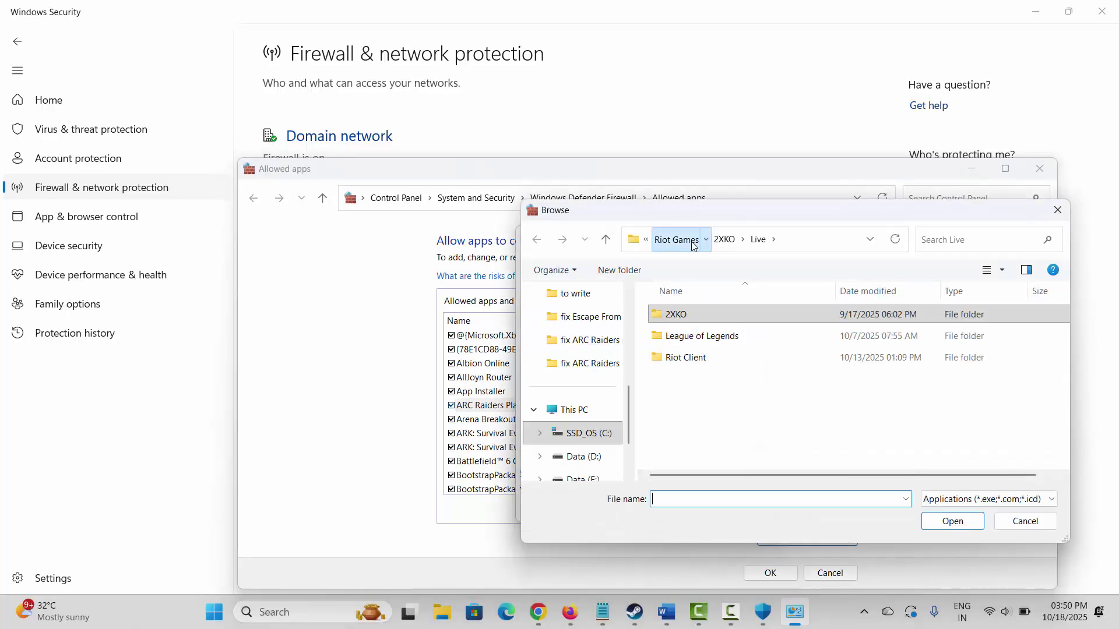
left_click(1024, 521)
left_click(745, 510)
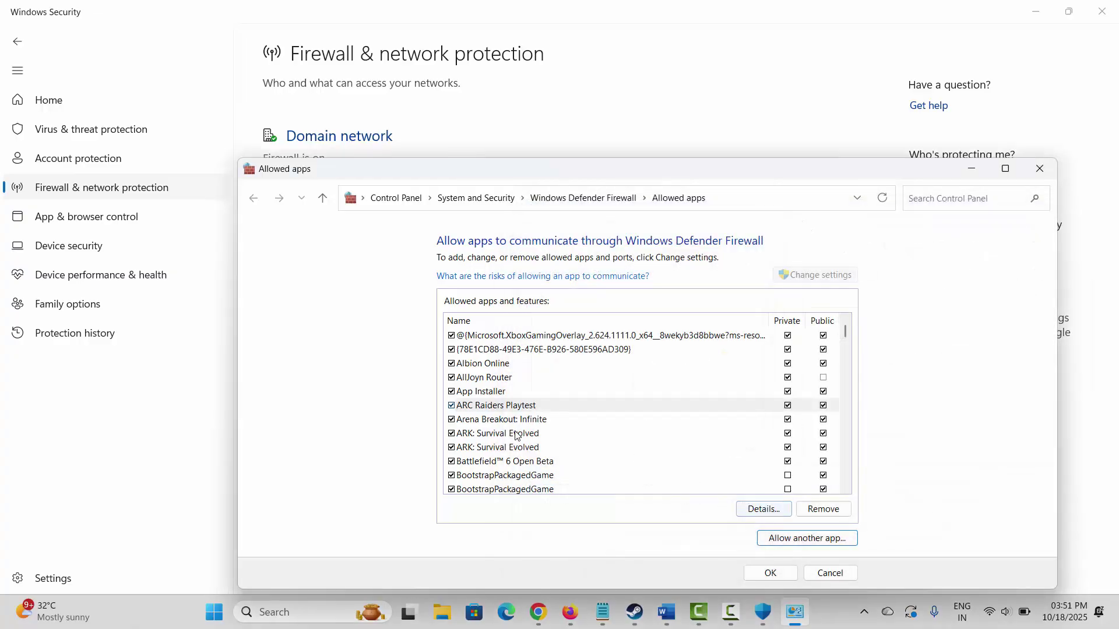
Step: Check the Private and Public access of ARC Raiders Playtest, and close the Allowed apps and Windows Security windows
left_click(487, 406)
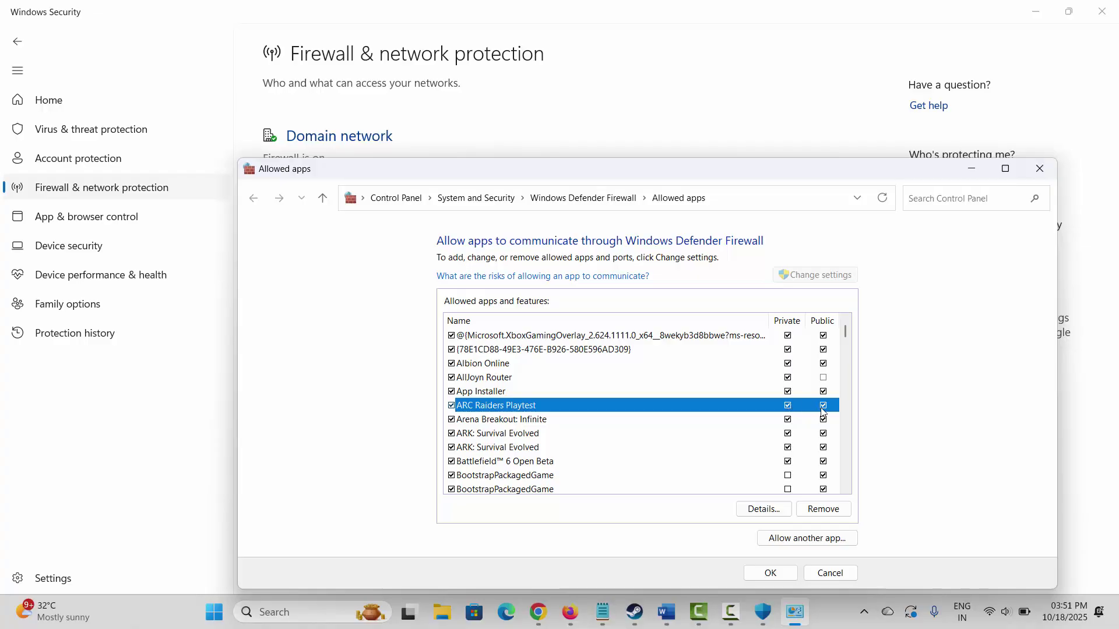
left_click(1040, 168)
left_click(1101, 11)
Step: Read Method 9: Check Graphics Settings of game and Method 10: Update System BIOS in the Word document
scroll(375, 396, "down", 3)
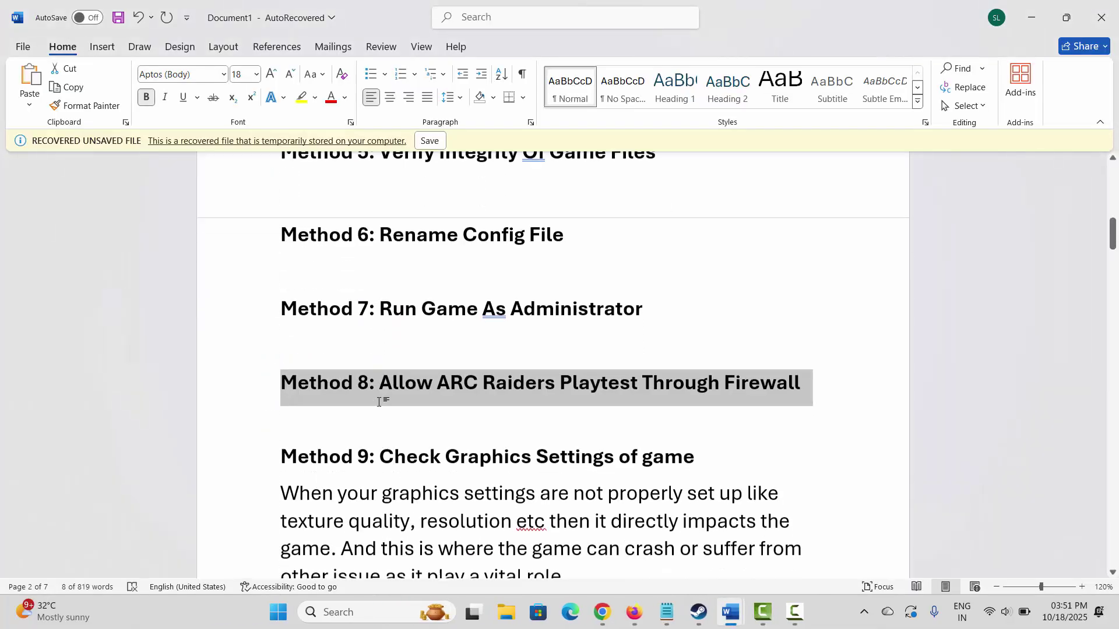
scroll(371, 394, "down", 1)
left_click(257, 376)
left_click(399, 453)
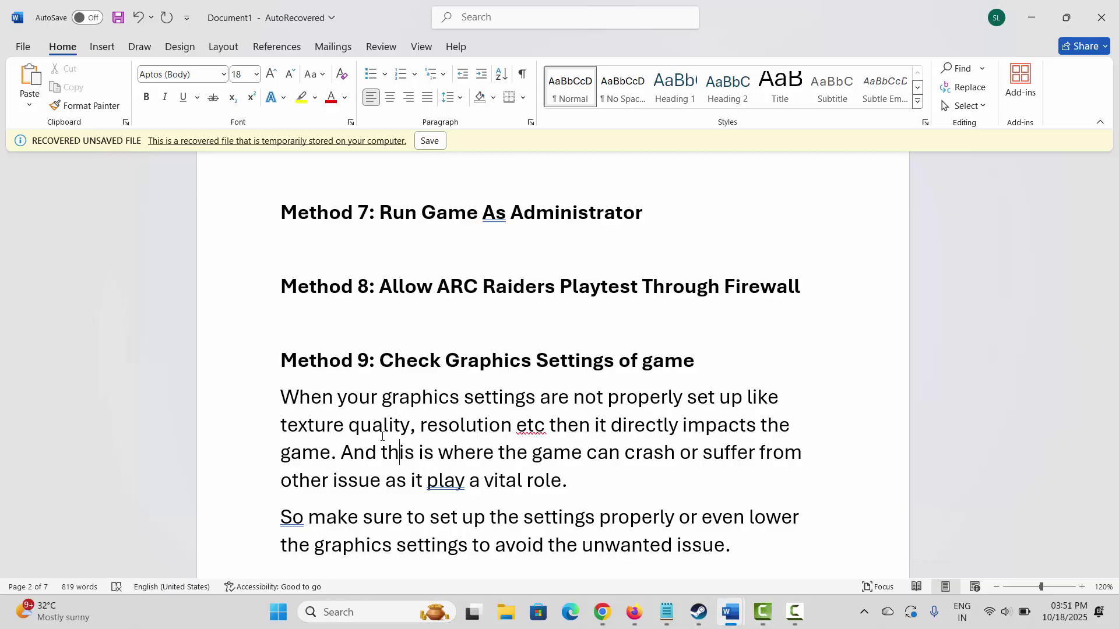
scroll(382, 436, "down", 3)
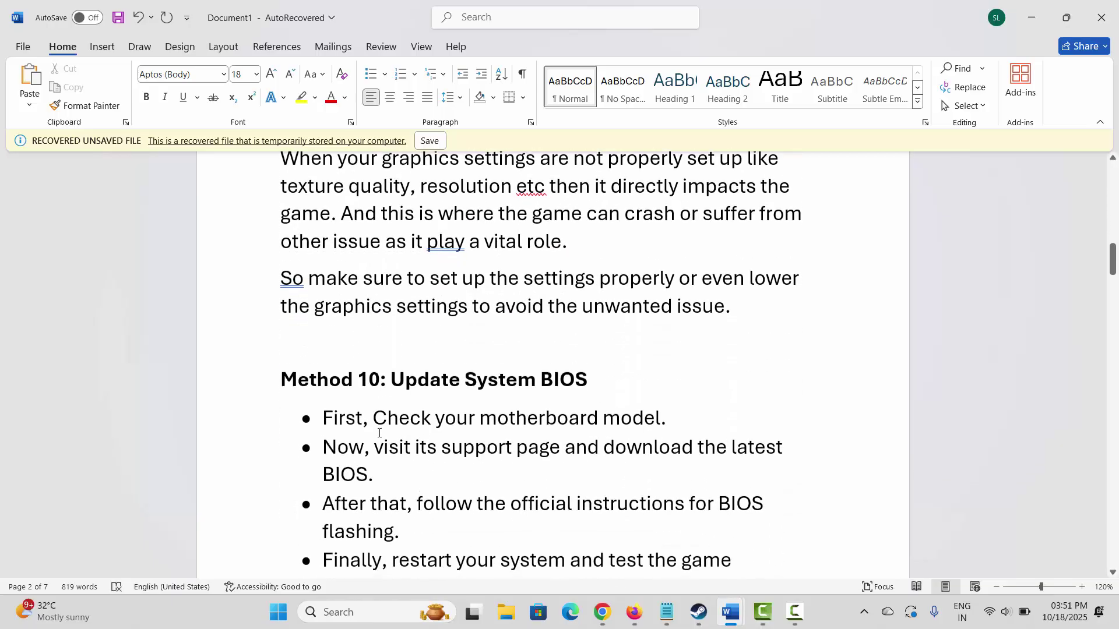
left_click(224, 373)
left_click(426, 466)
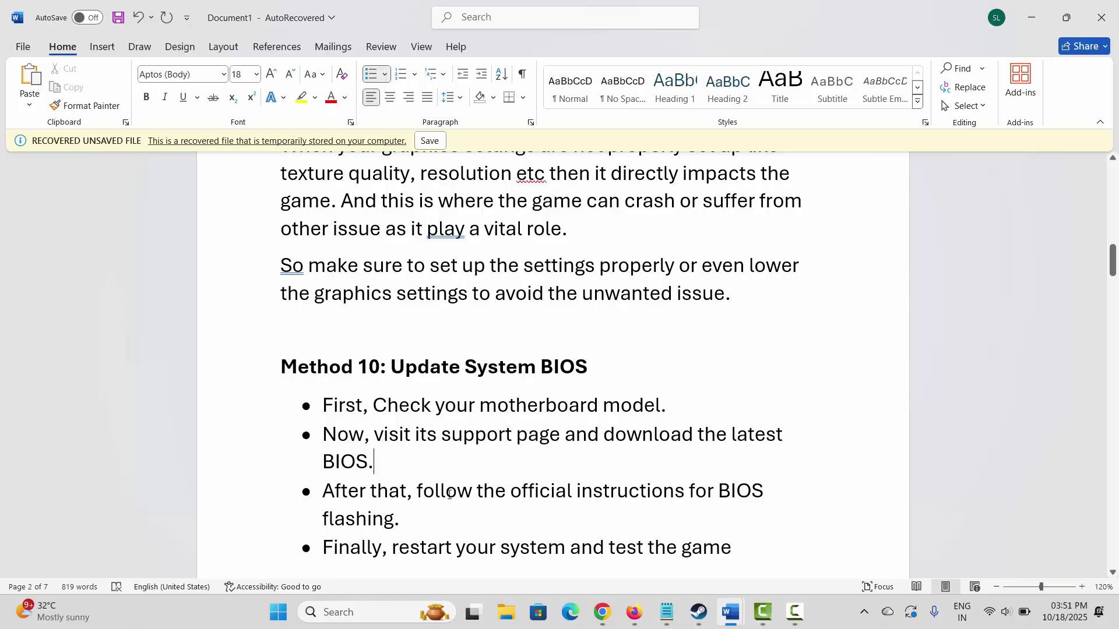
Step: Read the Method 11: Stop Overclock CPU & GPU Setting section about background overclocking
scroll(449, 494, "down", 2)
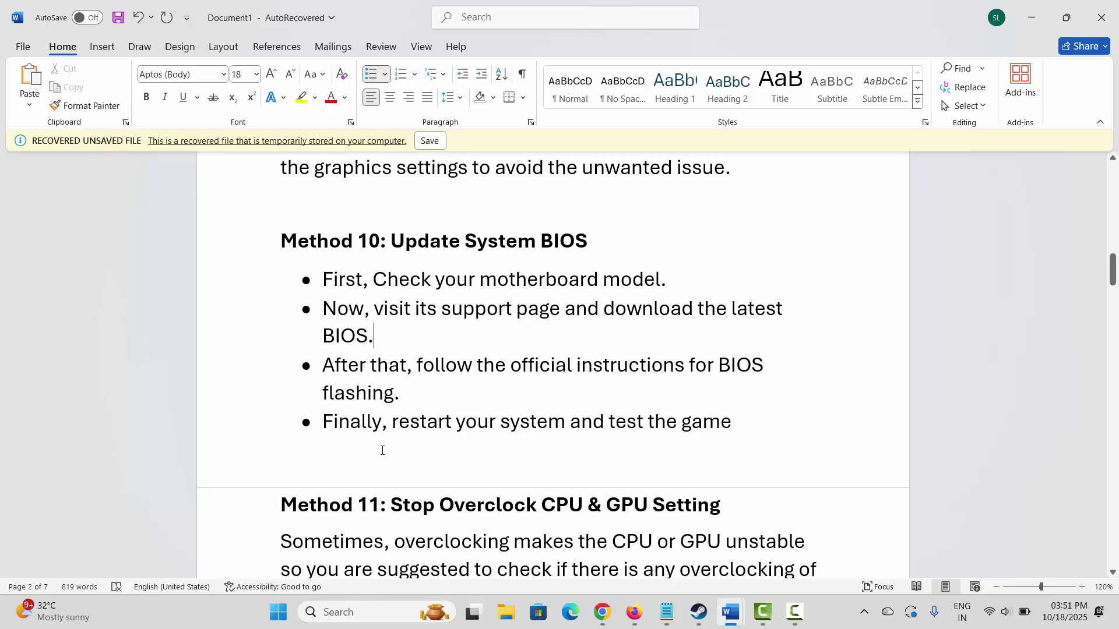
scroll(384, 447, "down", 1)
left_click(236, 473)
left_click(377, 524)
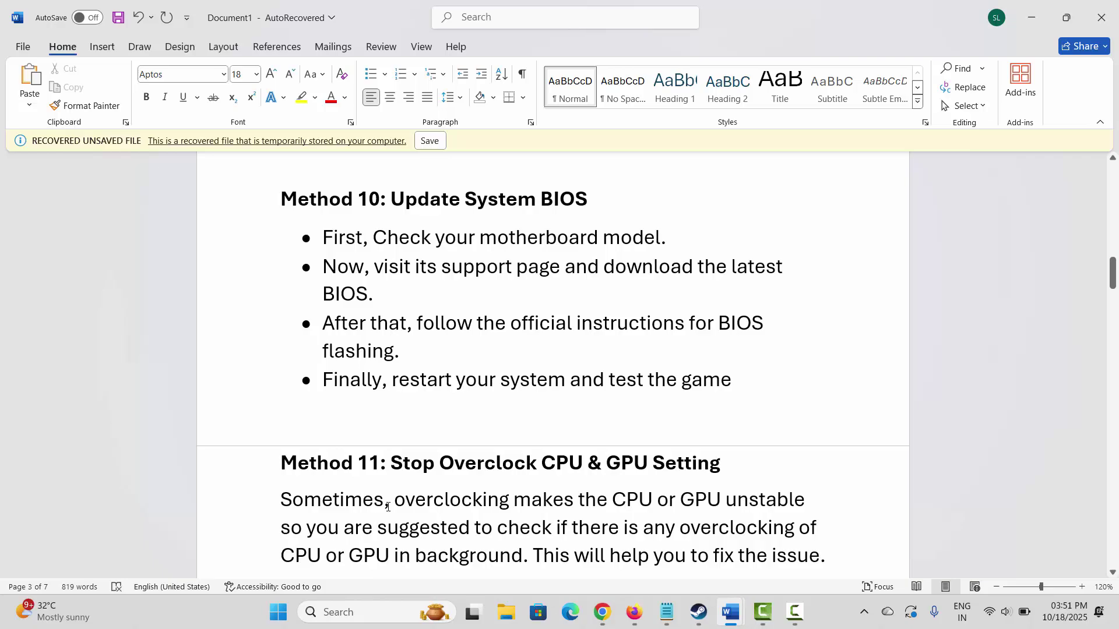
scroll(388, 506, "down", 2)
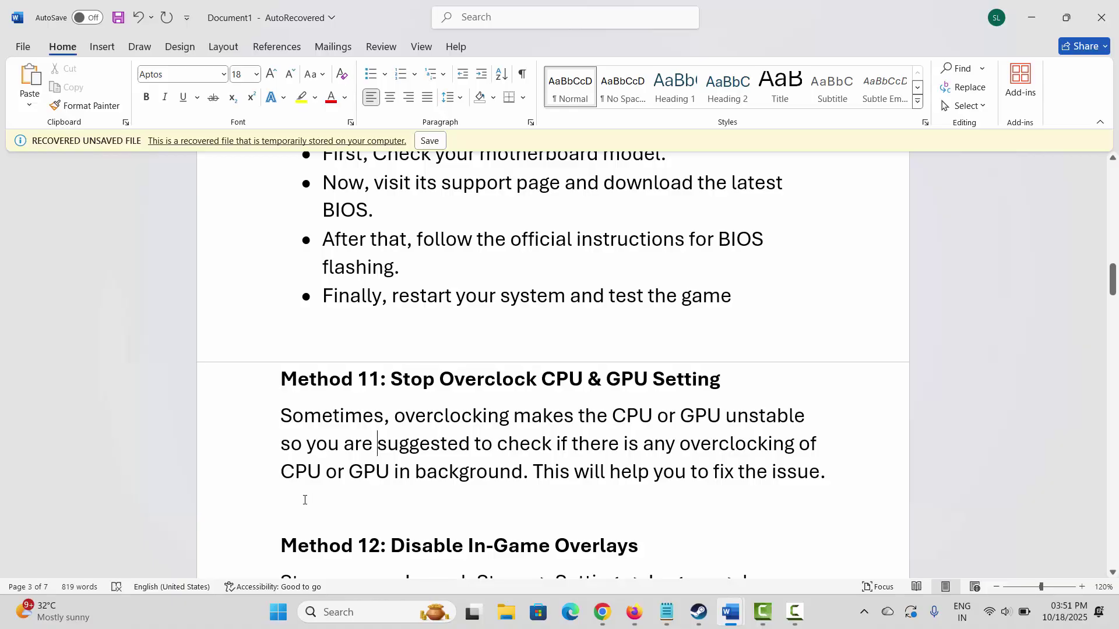
scroll(304, 500, "up", 1)
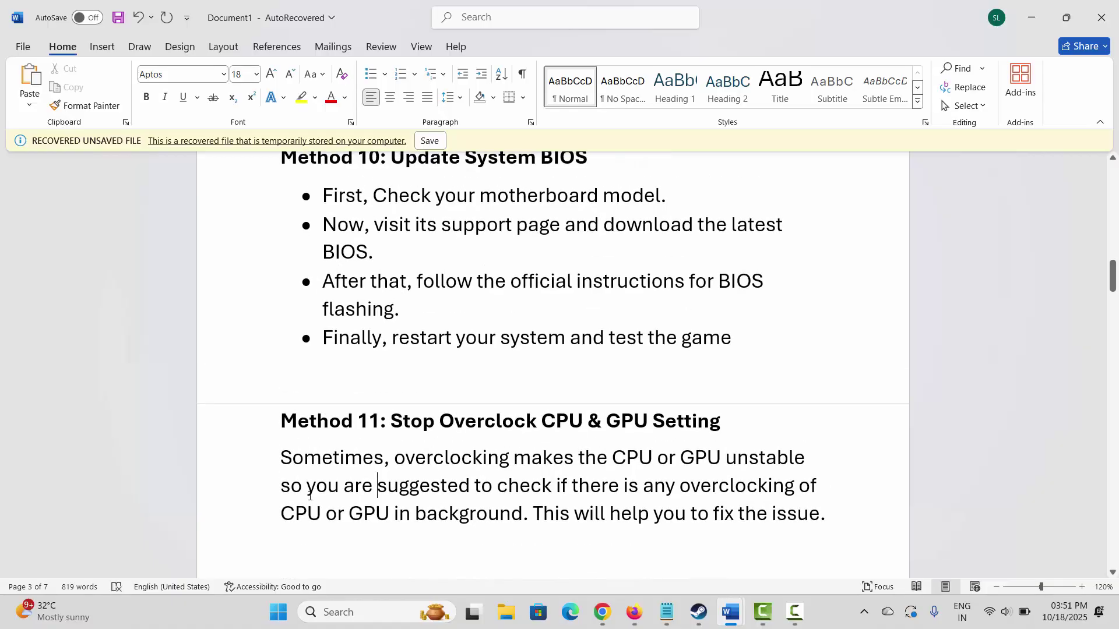
scroll(330, 475, "down", 2)
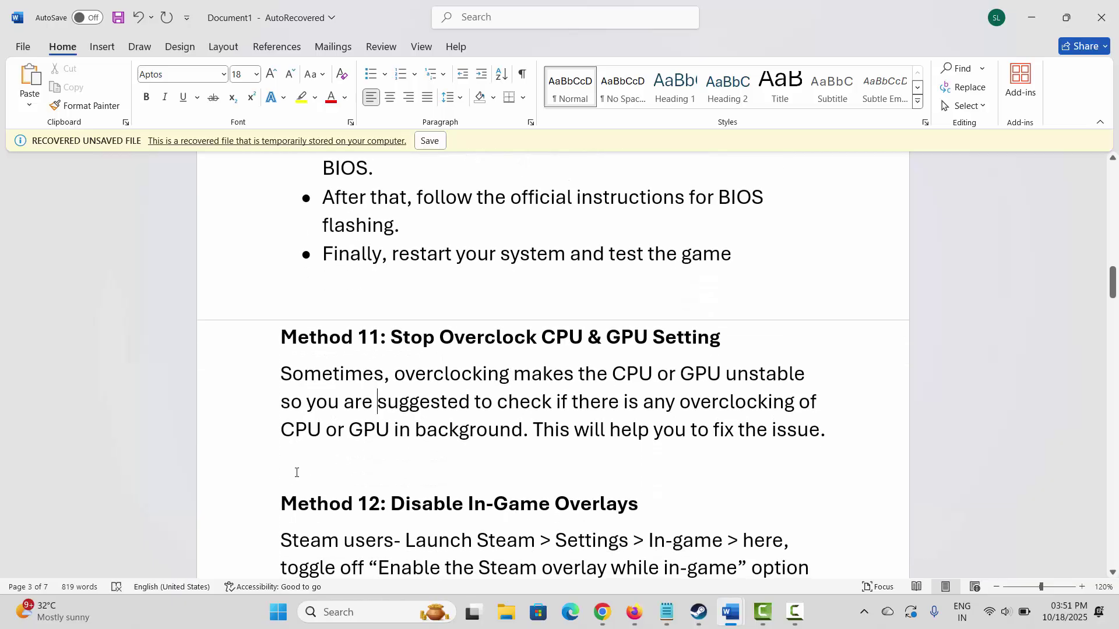
Step: Highlight the Method 12: Disable In-Game Overlays heading, and switch to Steam to open its In Game settings
left_click(237, 515)
scroll(309, 504, "down", 1)
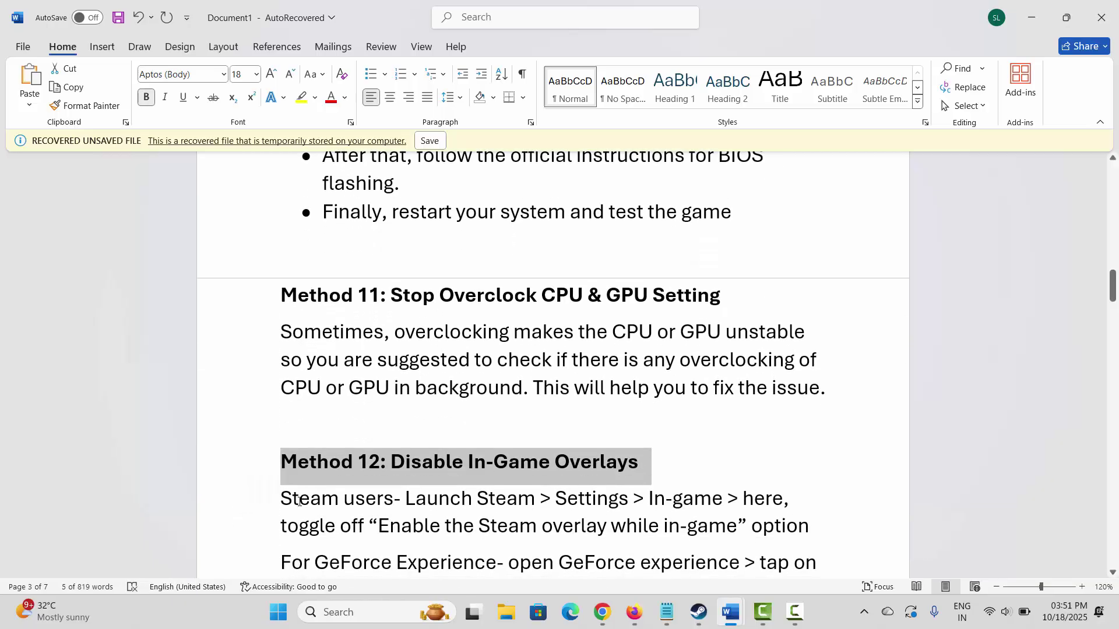
left_click(699, 611)
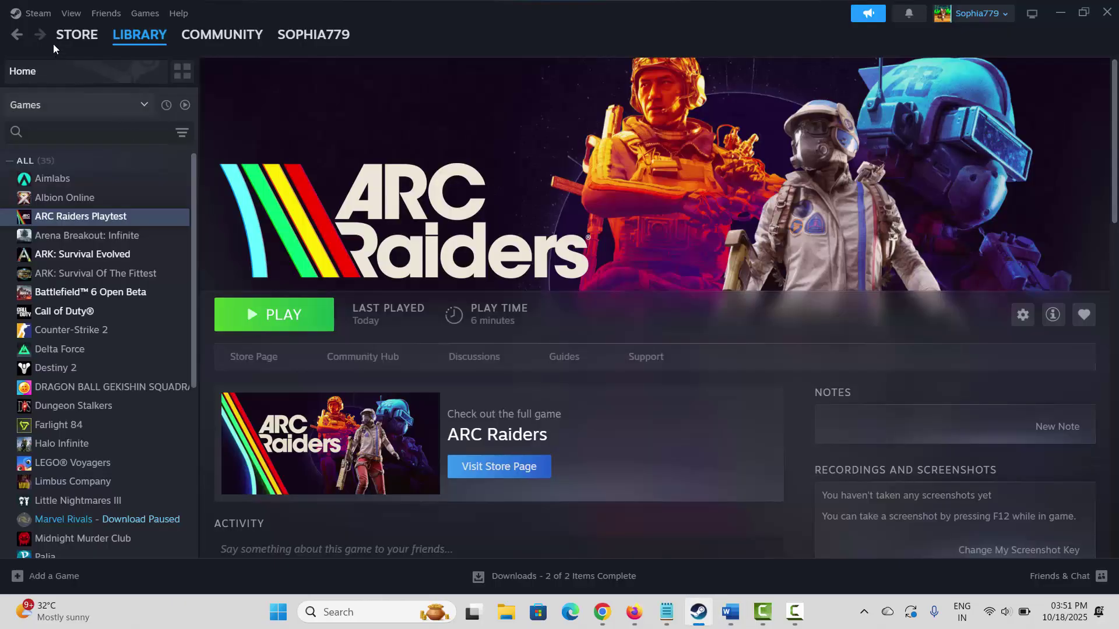
left_click(36, 13)
left_click(46, 155)
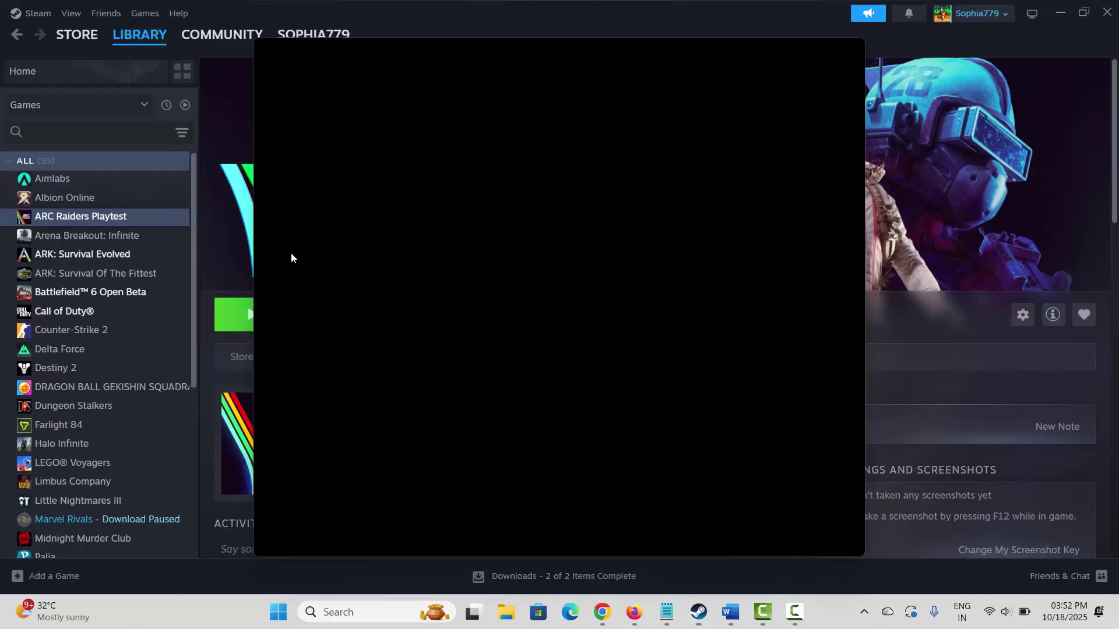
left_click(320, 428)
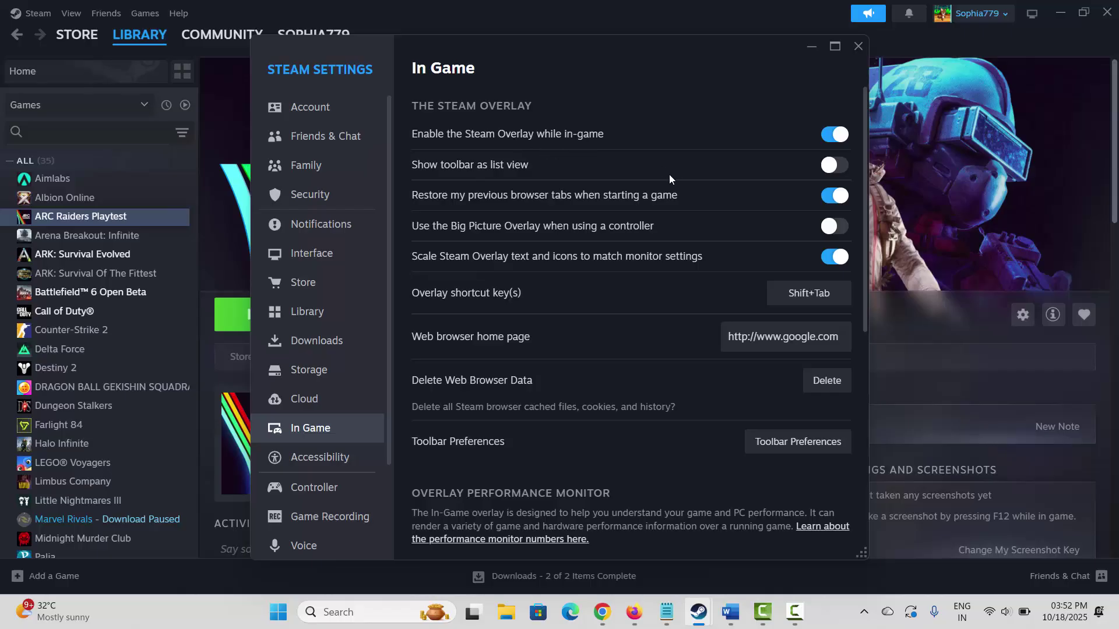
Step: Turn off the Steam Overlay while in-game, close the Steam settings, and switch back to the Word document
left_click(830, 135)
left_click(855, 48)
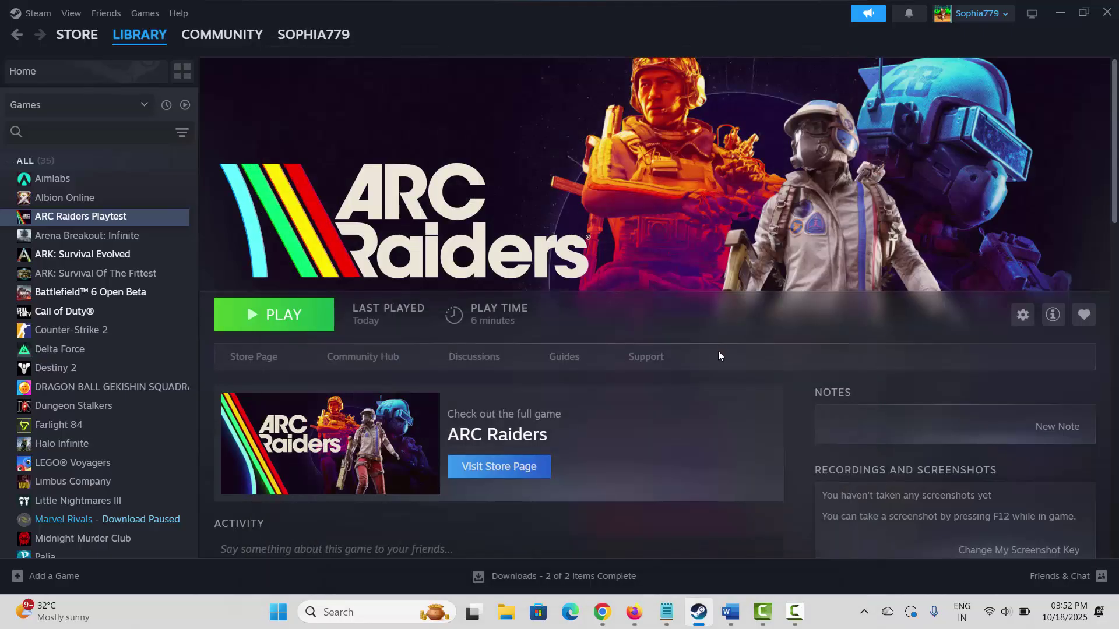
mouse_move(730, 619)
left_click(789, 528)
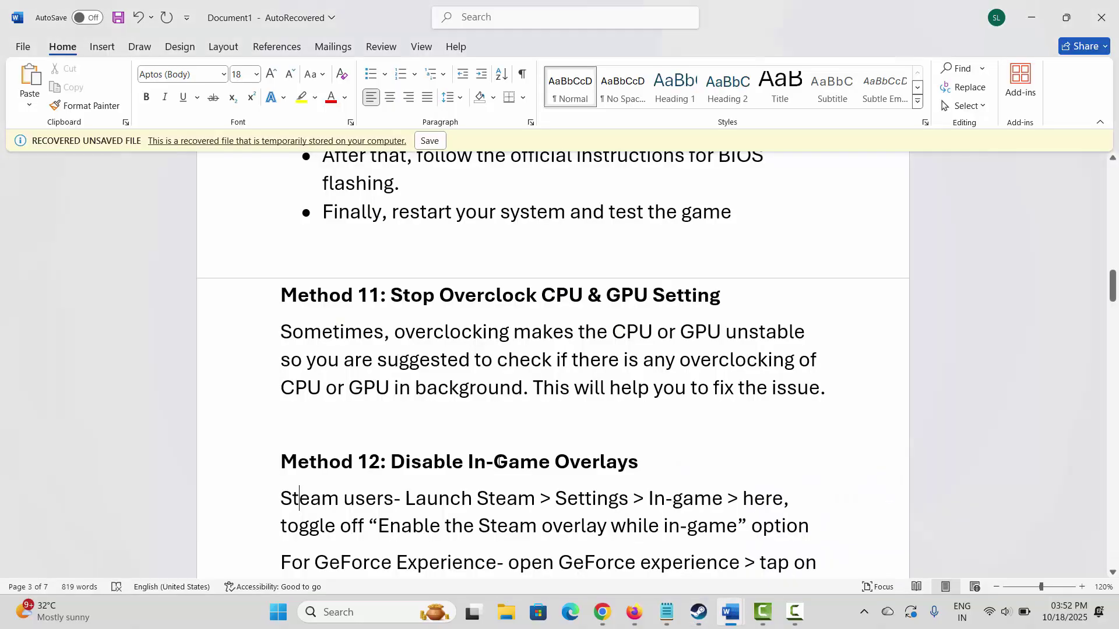
Step: Read the GeForce Experience and Discord overlay instructions, and highlight the Method 13: Close Unnecessary Background Tasks heading
scroll(414, 415, "down", 3)
left_click_drag(281, 395, 429, 400)
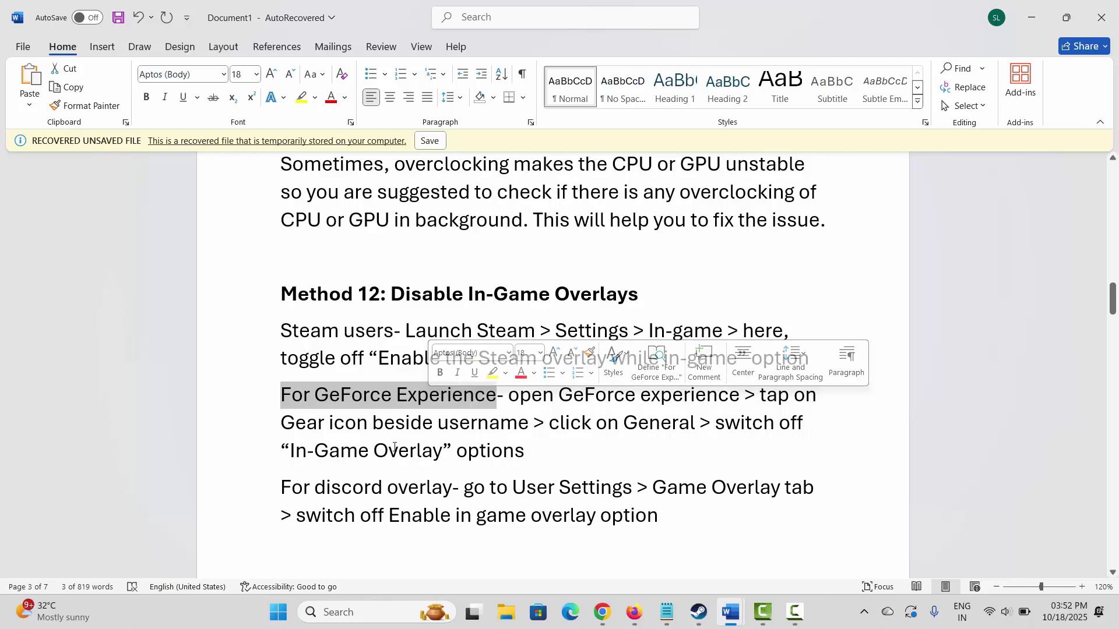
left_click_drag(357, 450, 383, 452)
scroll(306, 453, "down", 1)
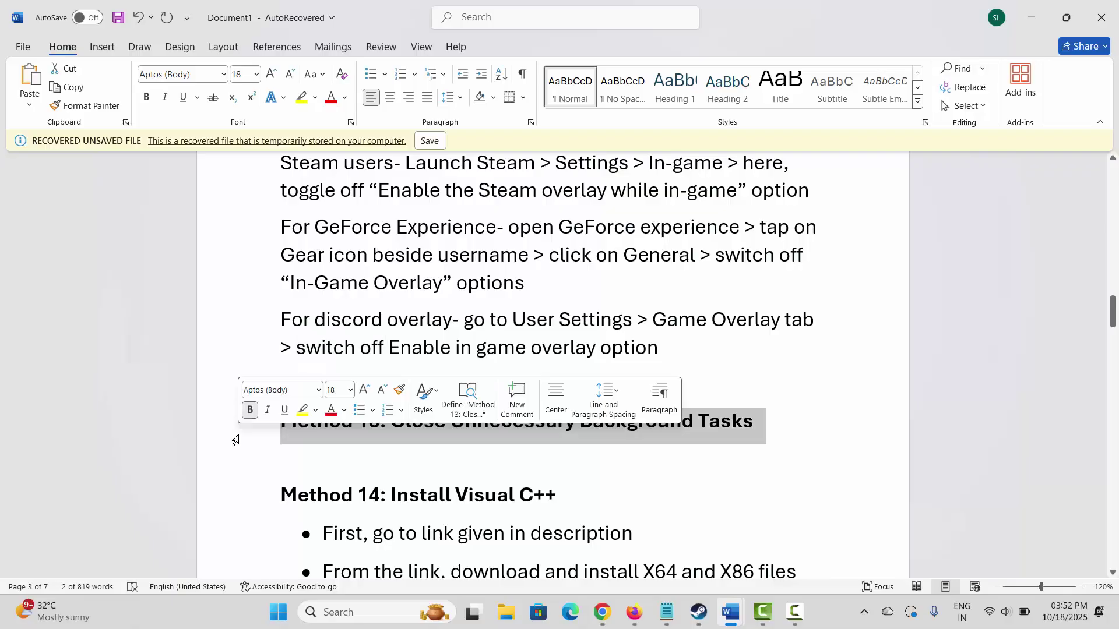
left_click(430, 466)
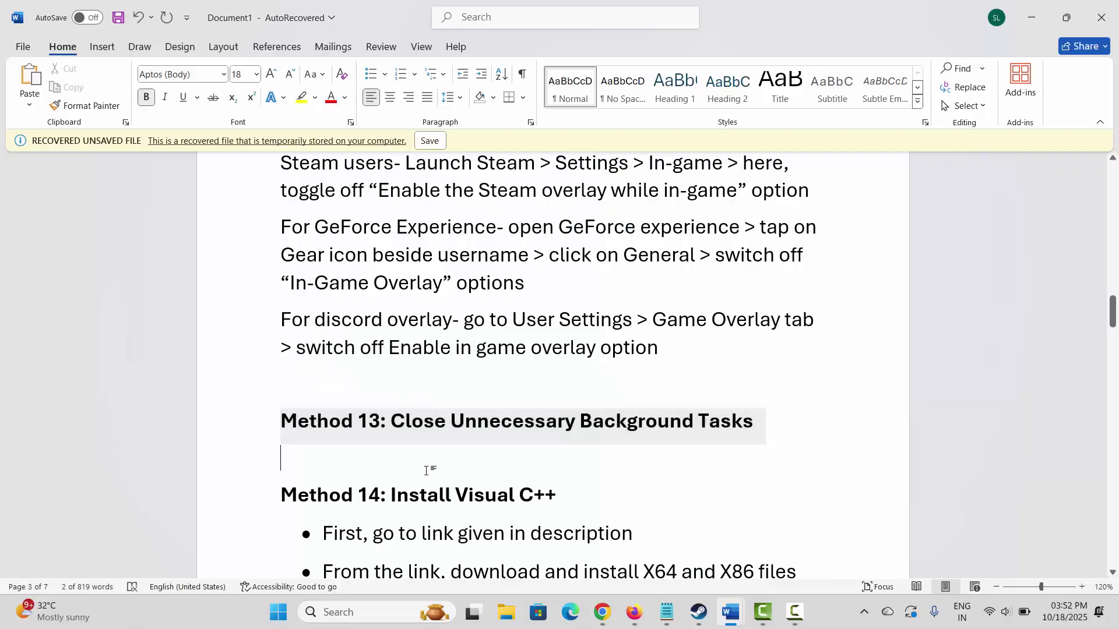
Step: Open Task Manager and end the EA background process that has the orange-red icon
left_click(367, 612)
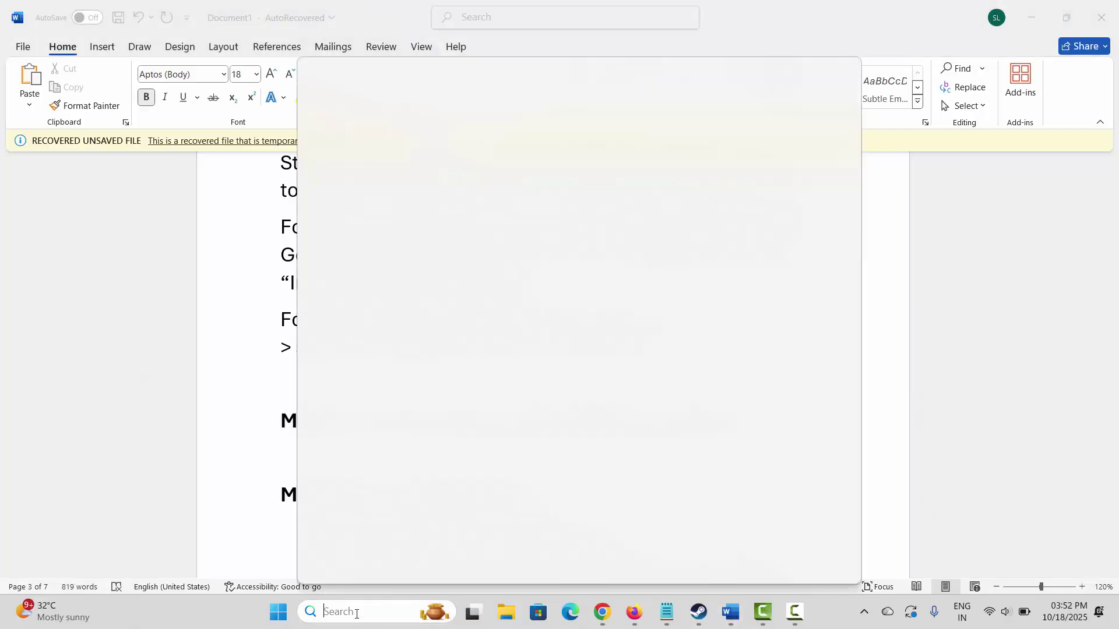
key("Escape")
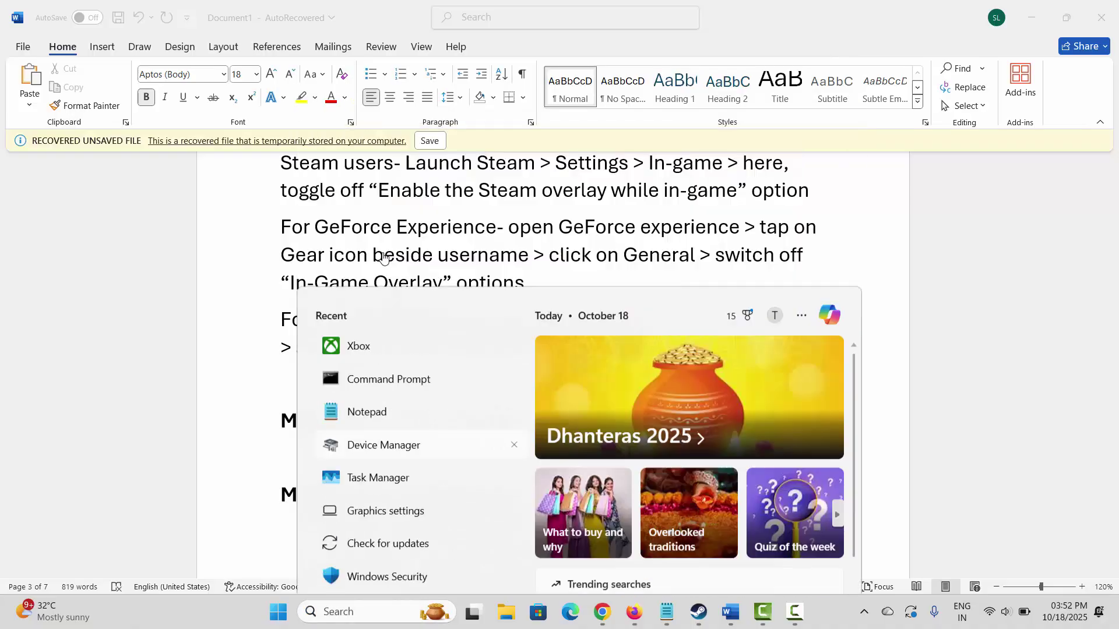
key("ctrl+shift+Escape")
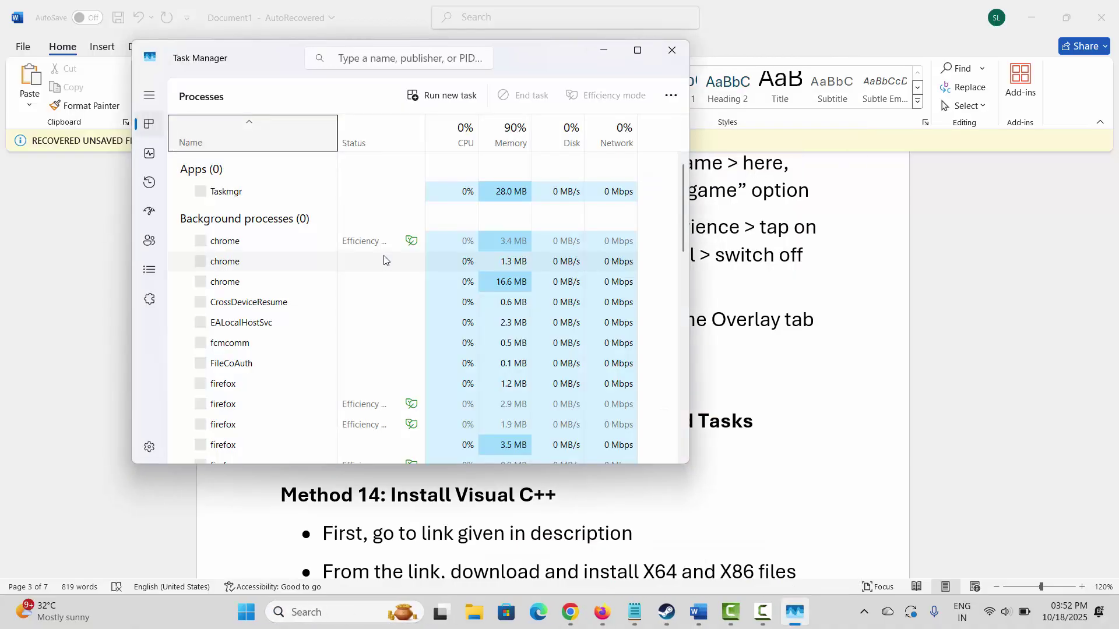
scroll(259, 327, "down", 2)
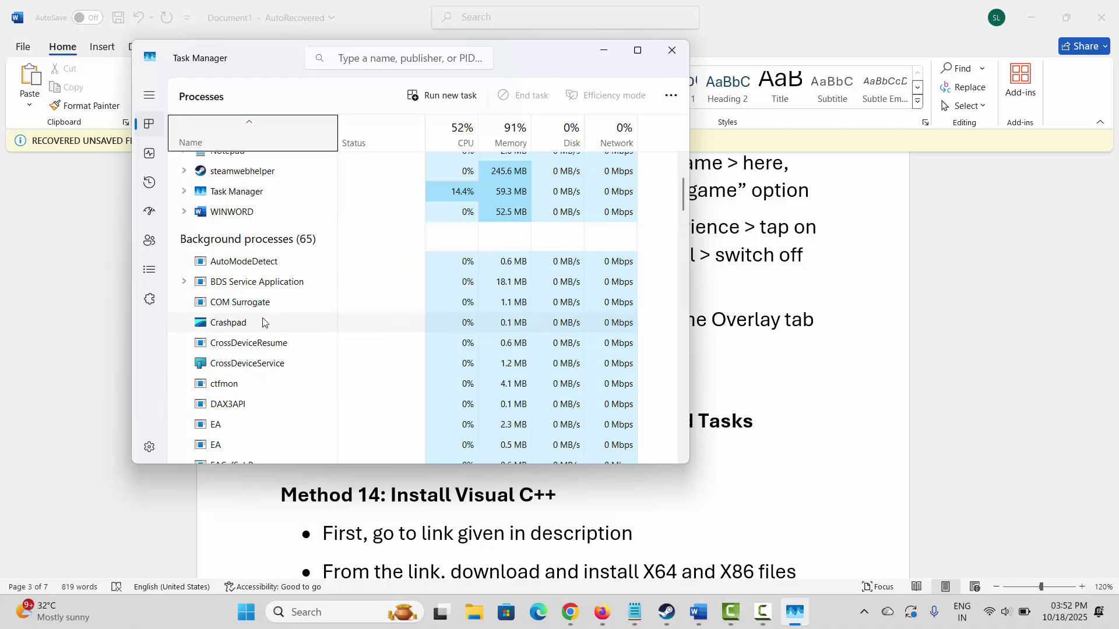
scroll(264, 338, "down", 5)
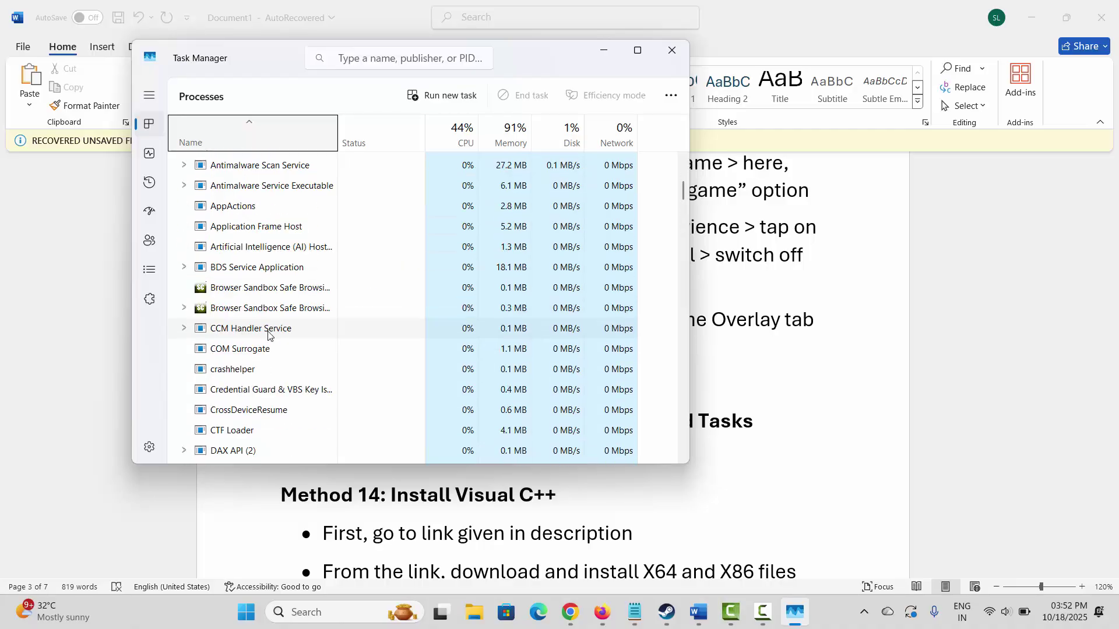
scroll(266, 347, "down", 3)
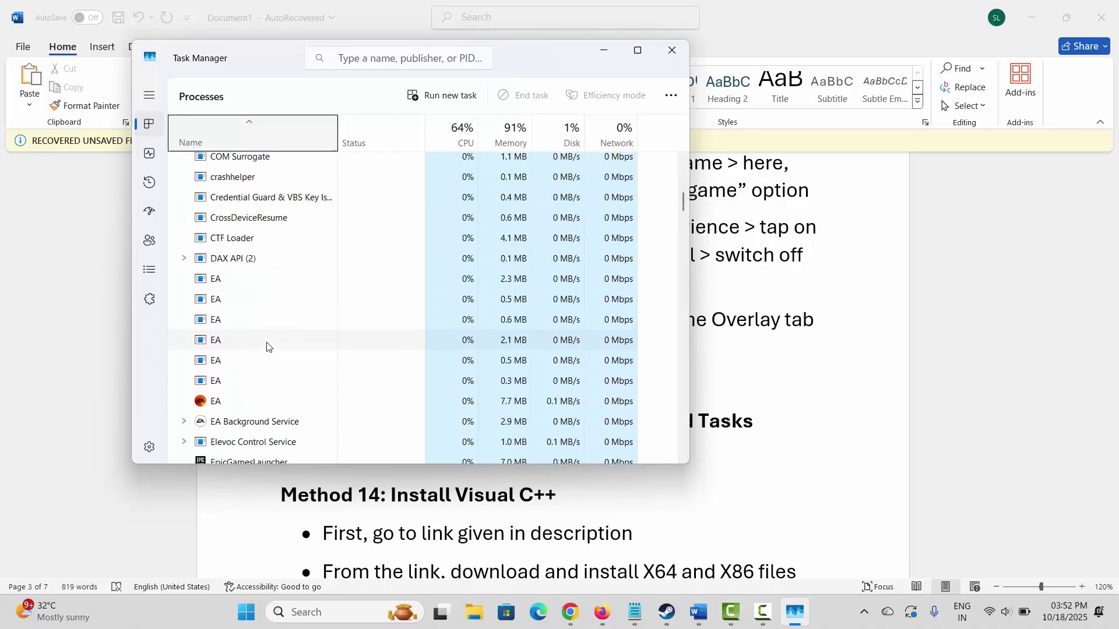
right_click(215, 387)
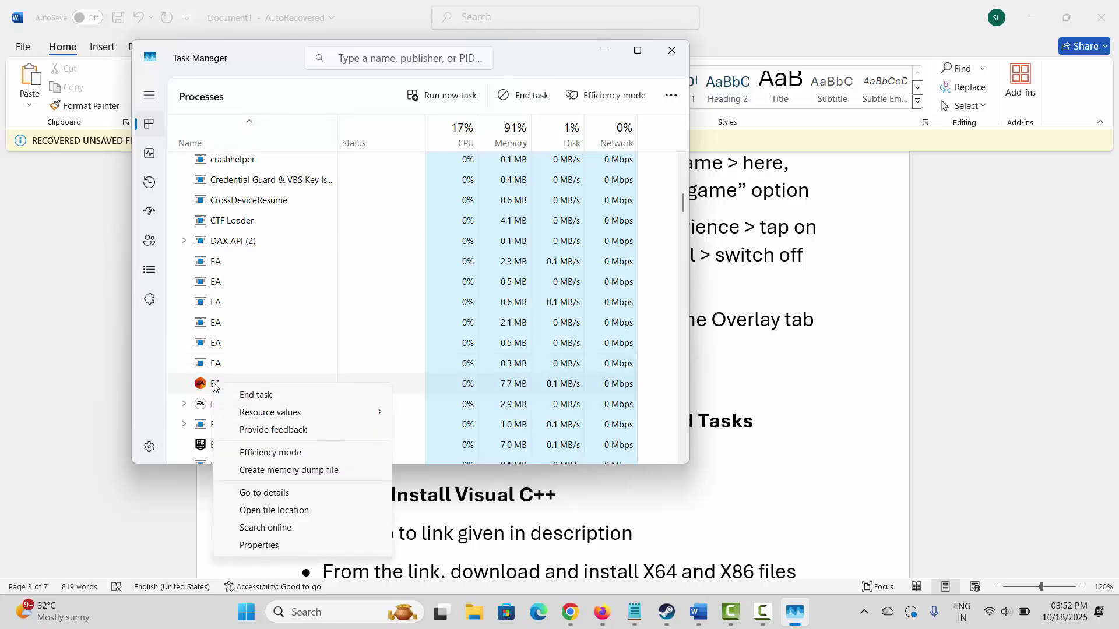
left_click(255, 394)
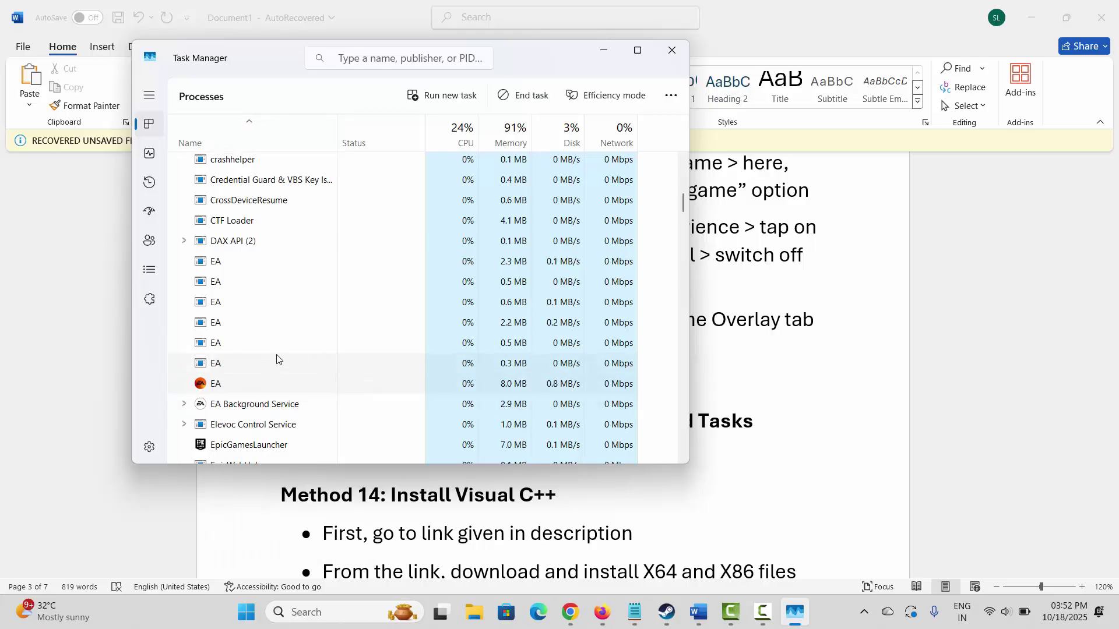
Step: Look through the remaining apps and background processes, and close Task Manager
scroll(291, 344, "down", 5)
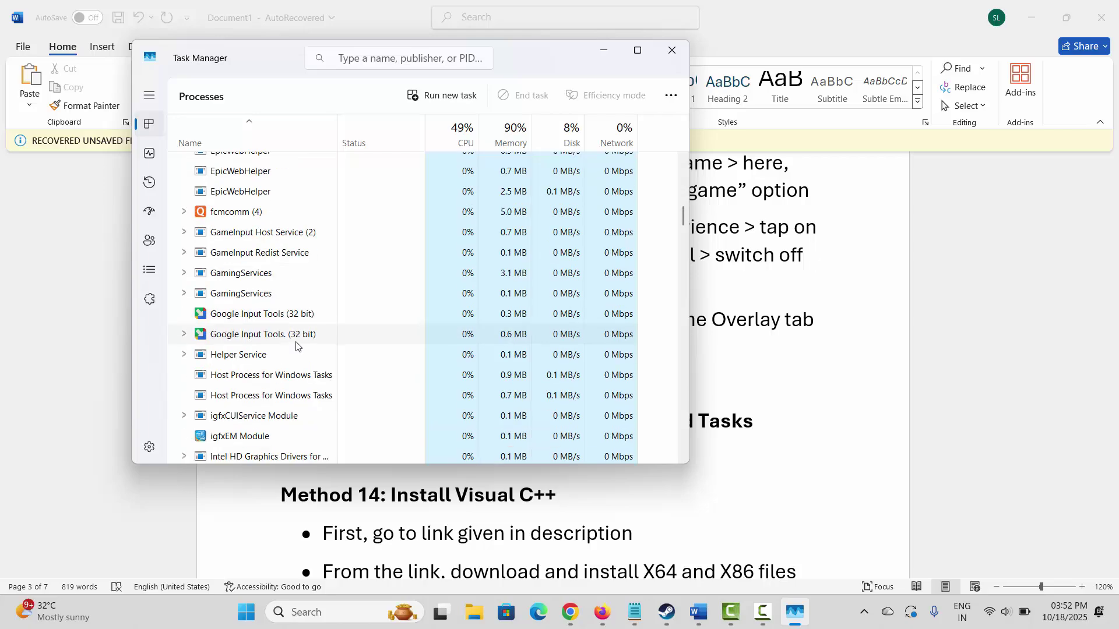
scroll(296, 346, "up", 10)
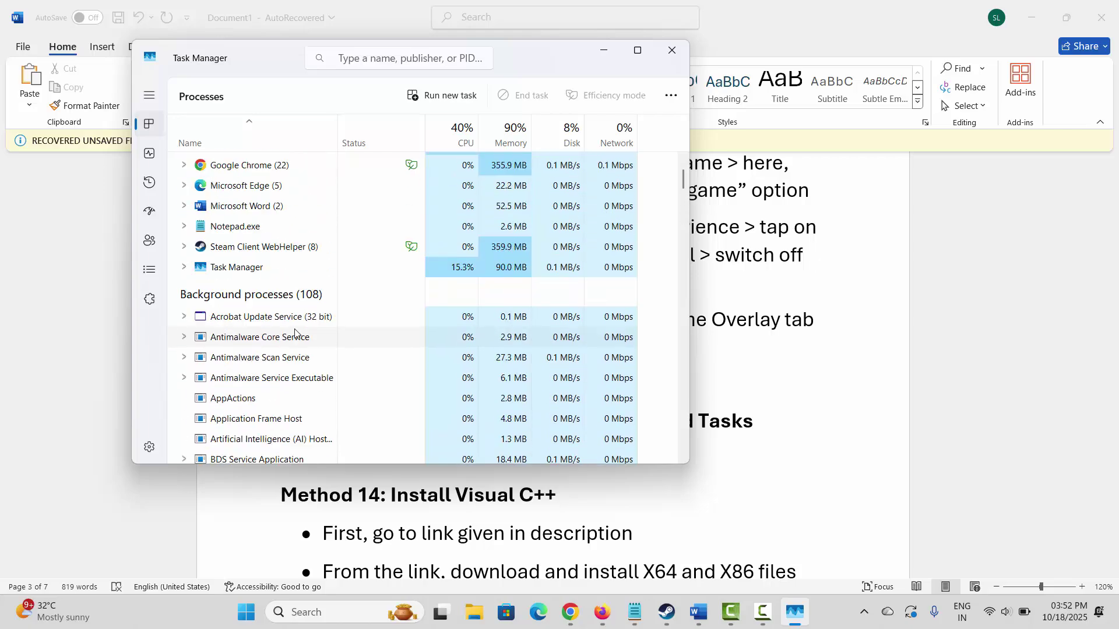
scroll(294, 333, "up", 2)
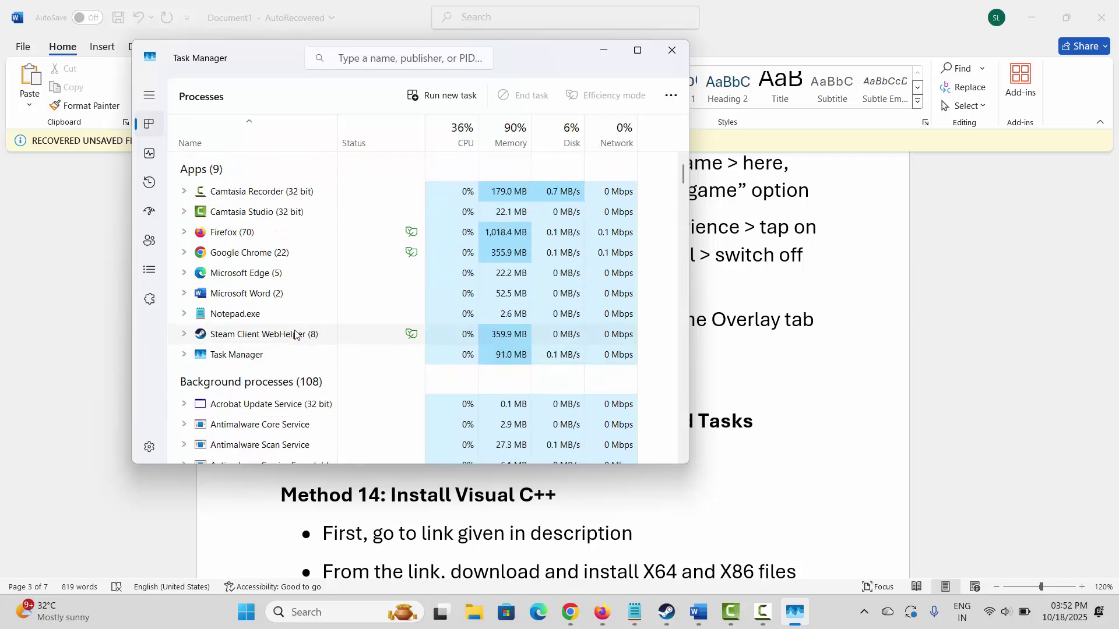
scroll(295, 333, "down", 2)
left_click(671, 50)
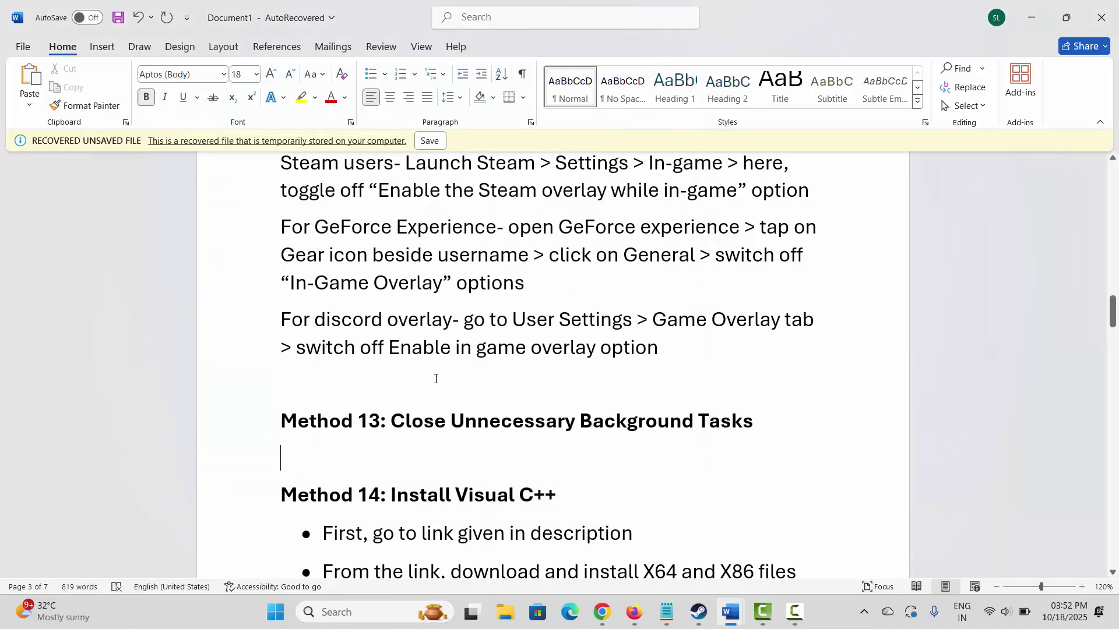
Step: Read the Method 14: Install Visual C++ steps in the Word document and select the Microsoft download link
scroll(438, 355, "down", 4)
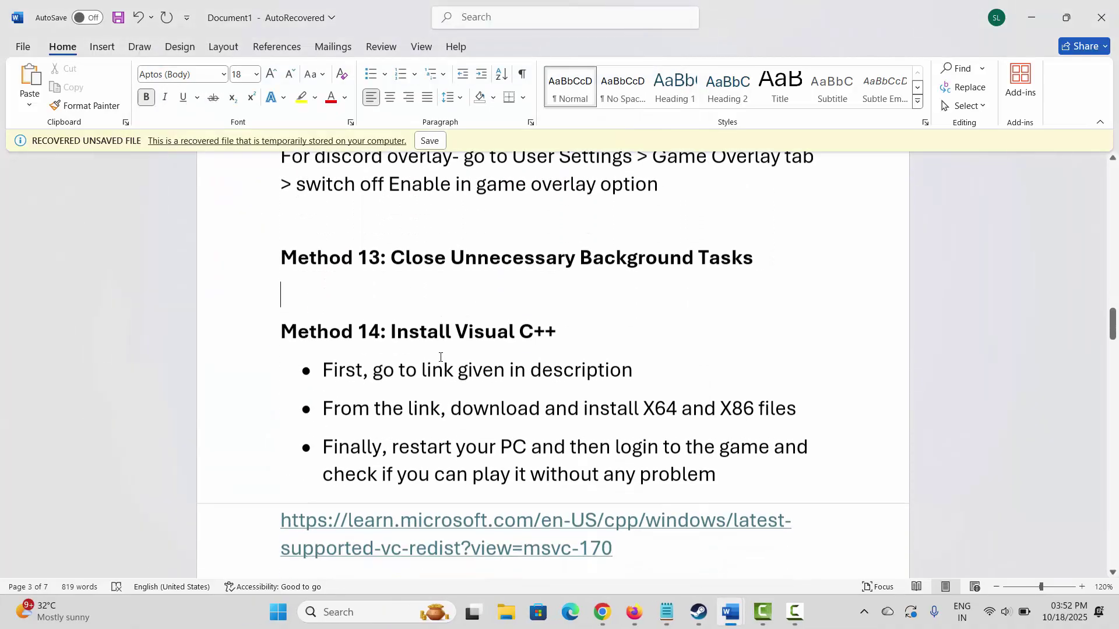
left_click(232, 342)
left_click(417, 367)
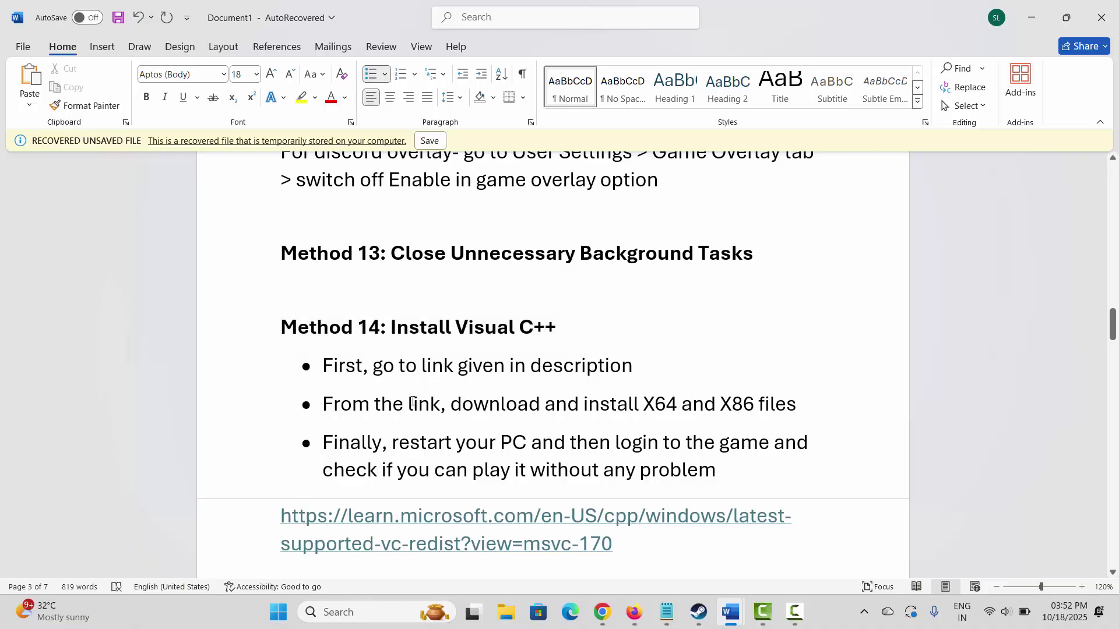
left_click_drag(303, 516, 439, 533)
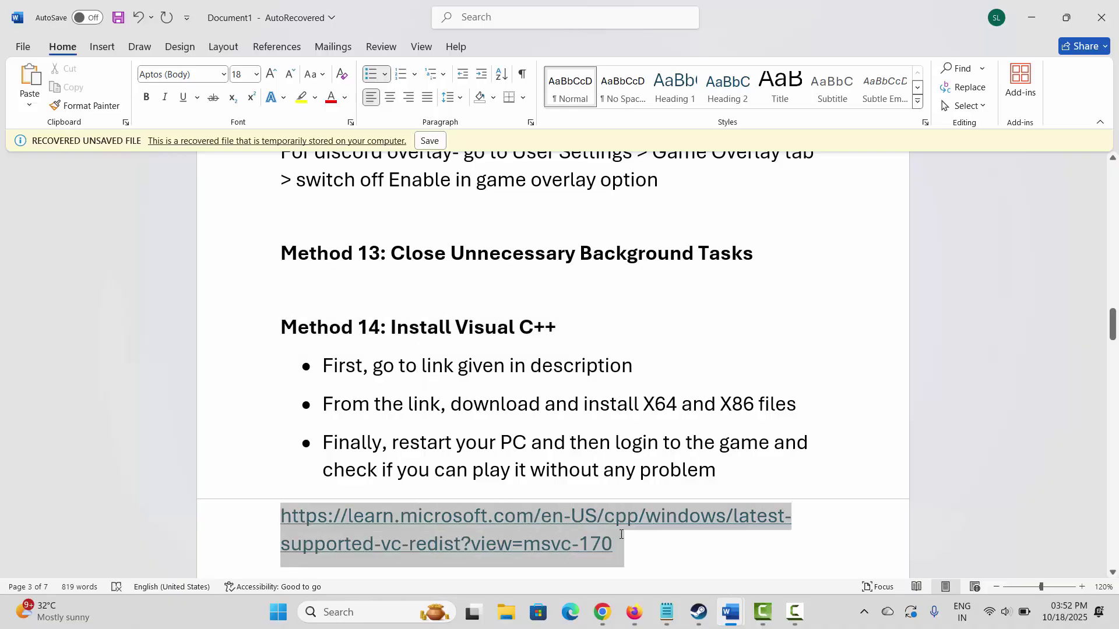
right_click(445, 531)
key("Escape")
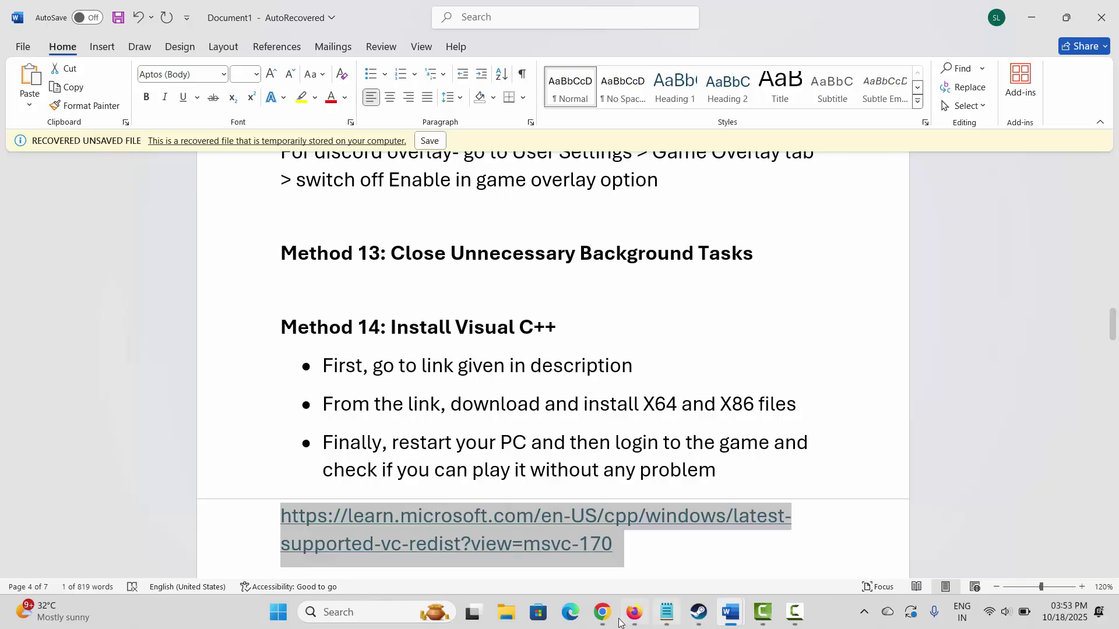
Step: Switch to Chrome to view the X86 and X64 Visual C++ Redistributable links, and return to the Word document
left_click(602, 612)
scroll(519, 232, "down", 6)
scroll(519, 231, "down", 6)
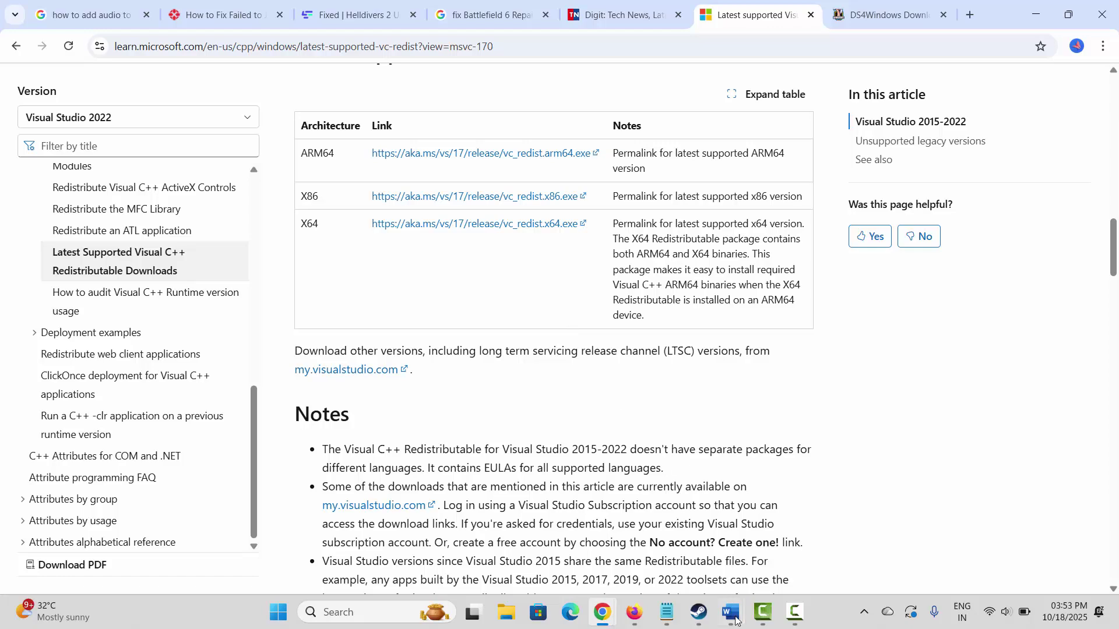
mouse_move(735, 620)
left_click(815, 585)
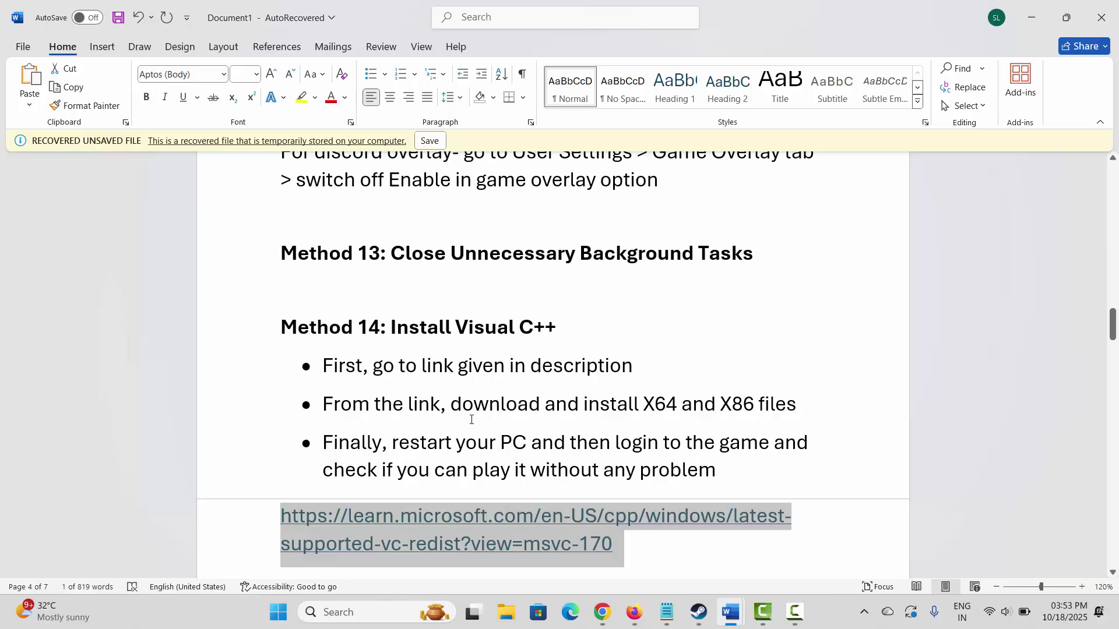
Step: Highlight the Method 15: Update Windows heading, run a check for Windows updates, and close Settings
scroll(472, 420, "down", 5)
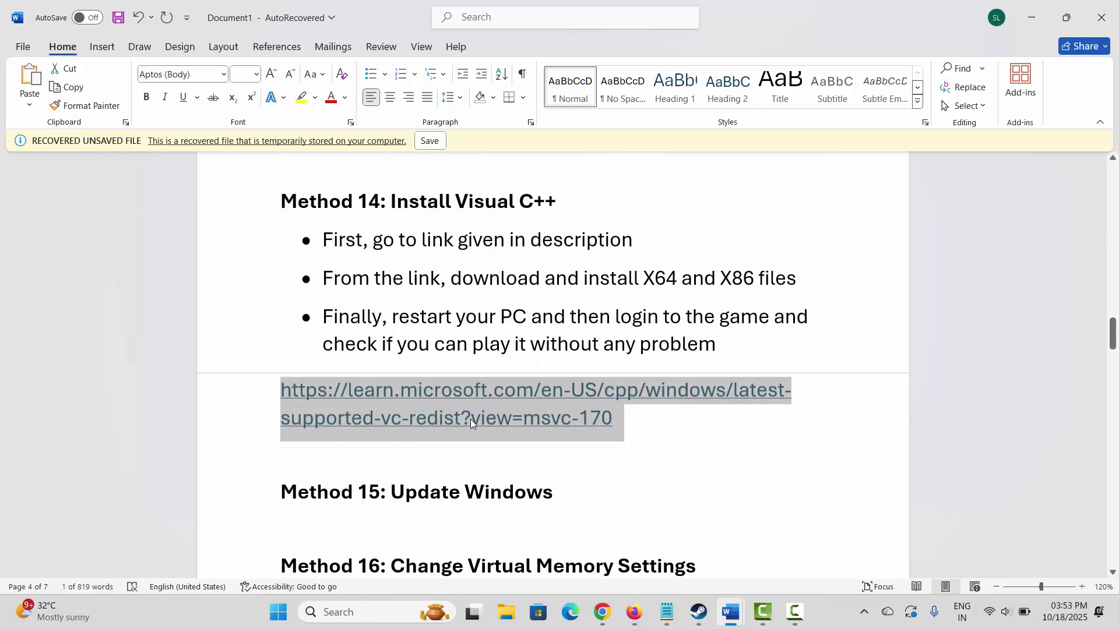
left_click(263, 420)
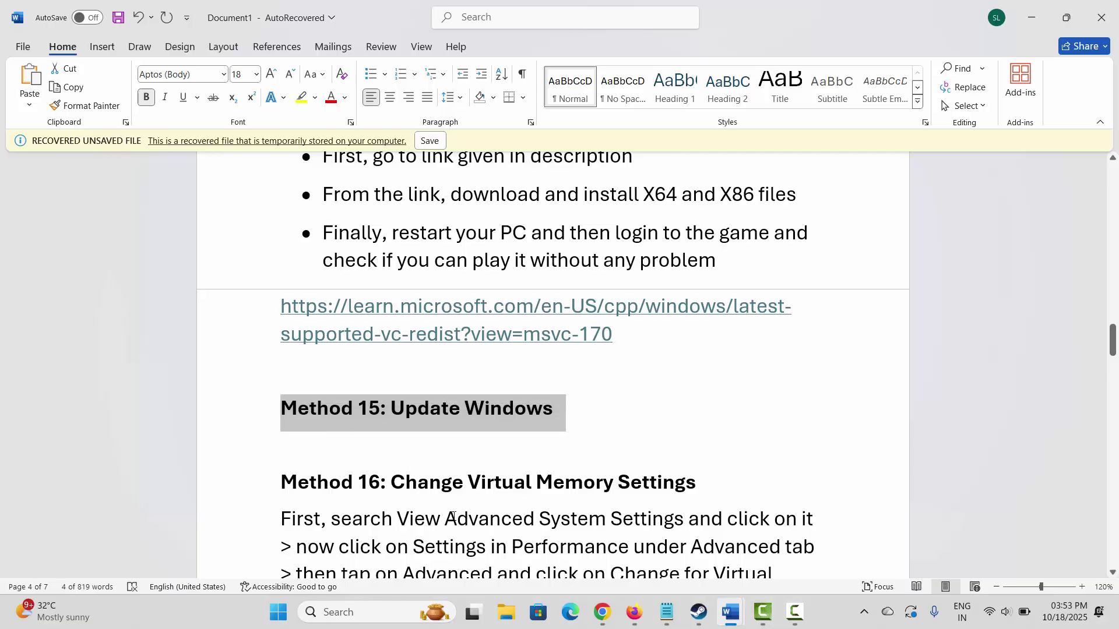
left_click(358, 617)
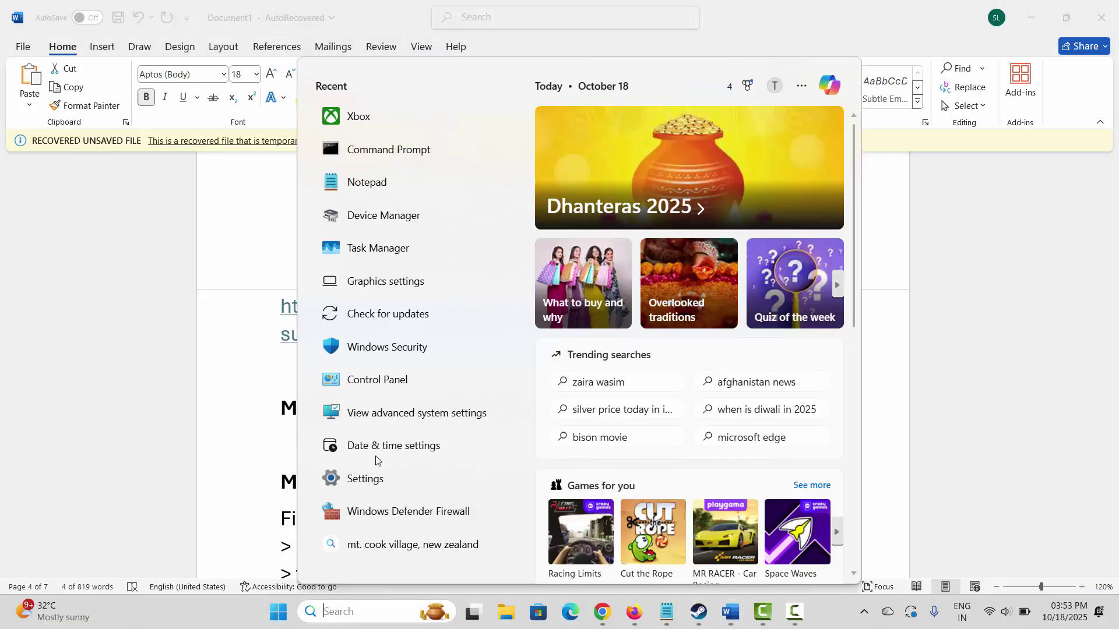
left_click(400, 325)
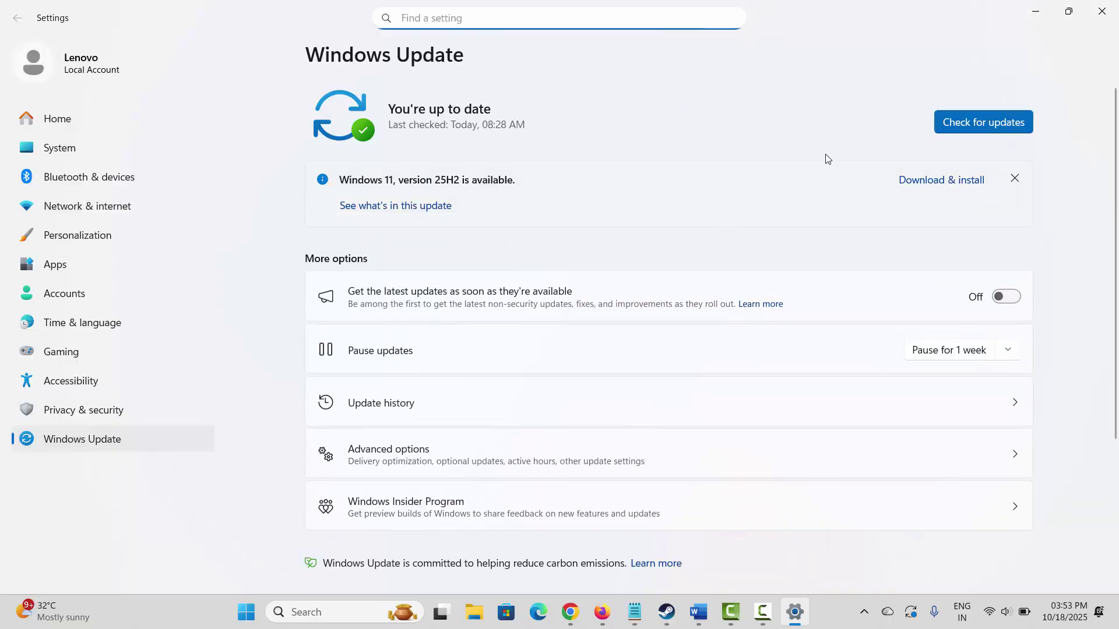
left_click(991, 127)
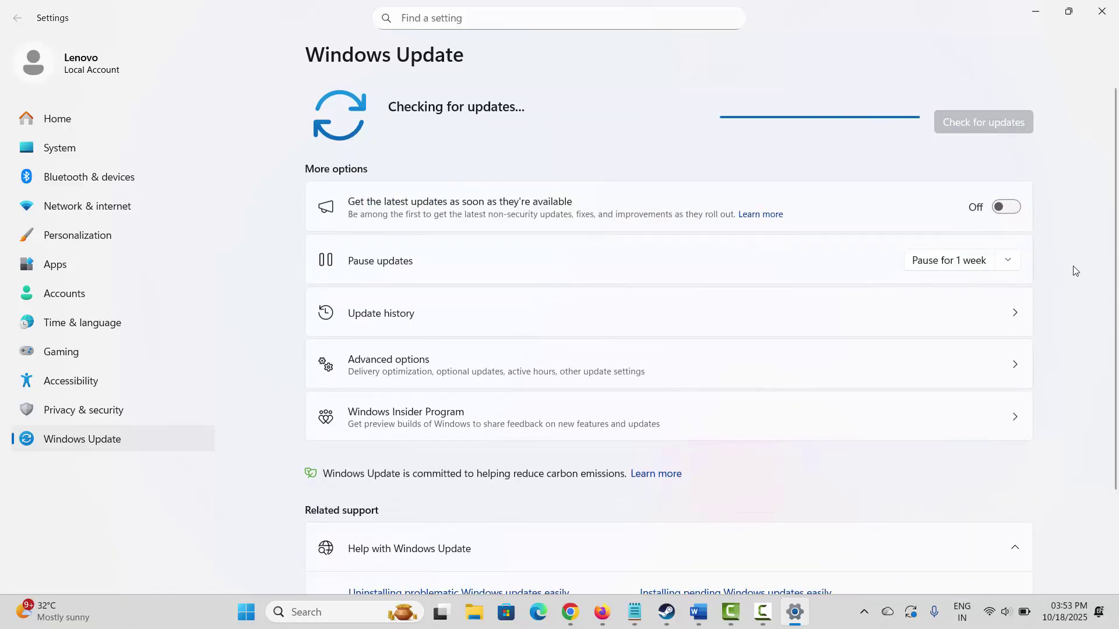
left_click(1100, 23)
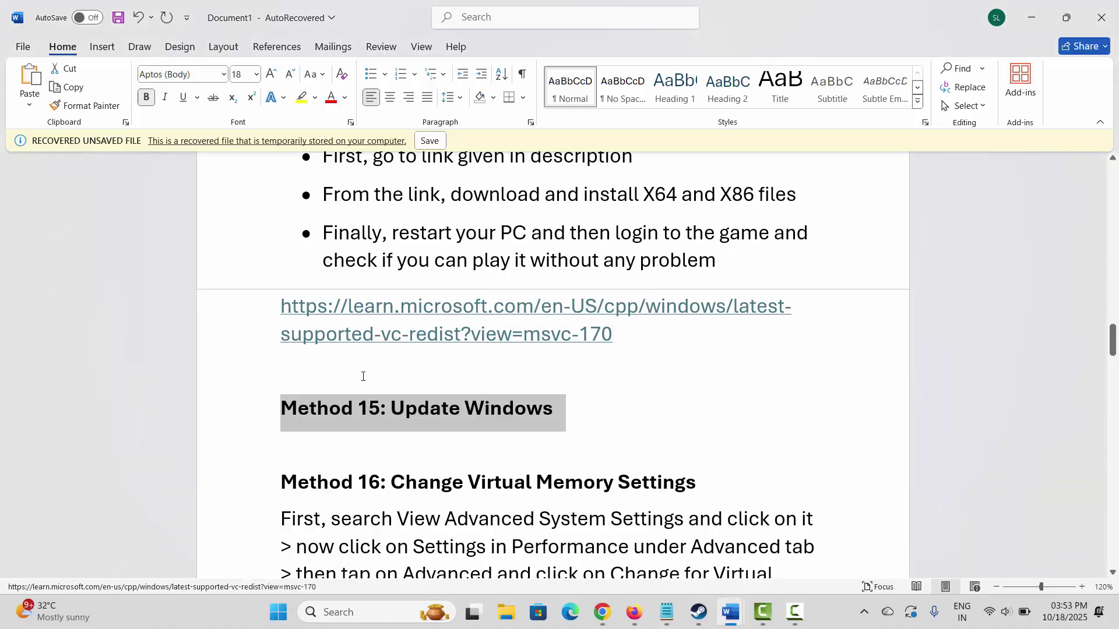
Step: Highlight the Method 16: Change Virtual Memory Settings heading and read its instructions
scroll(357, 387, "down", 2)
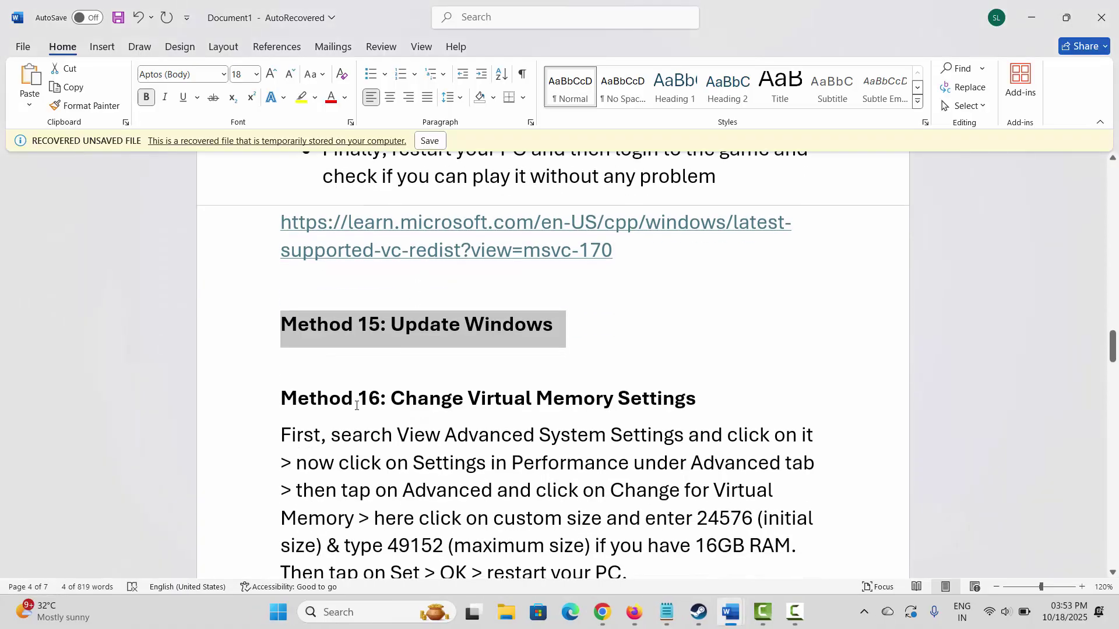
left_click(241, 413)
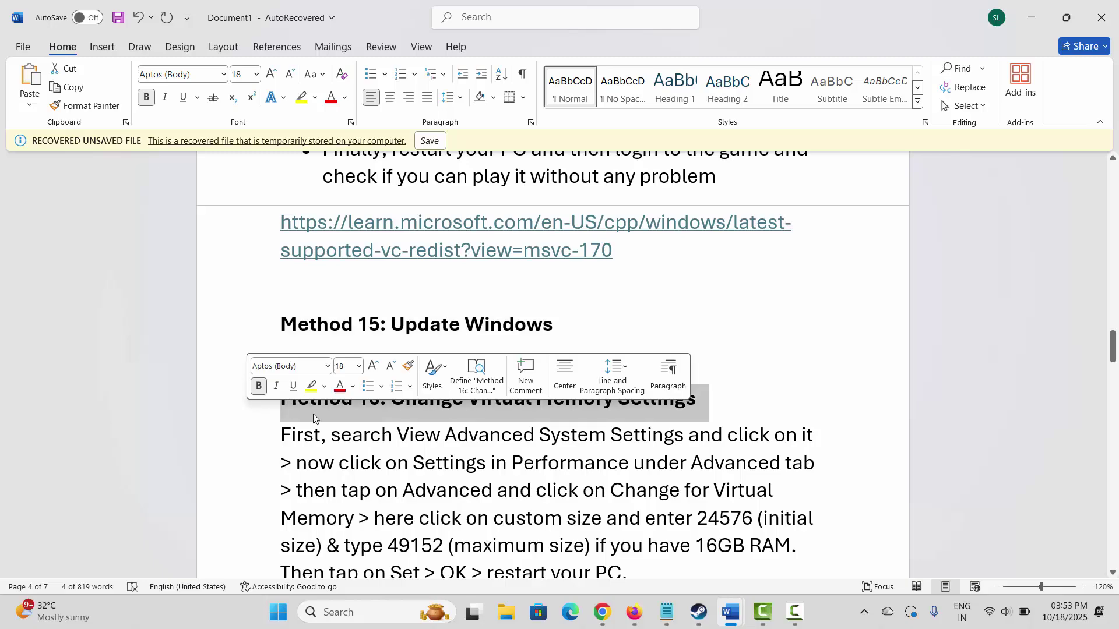
scroll(387, 446, "down", 2)
left_click(388, 445)
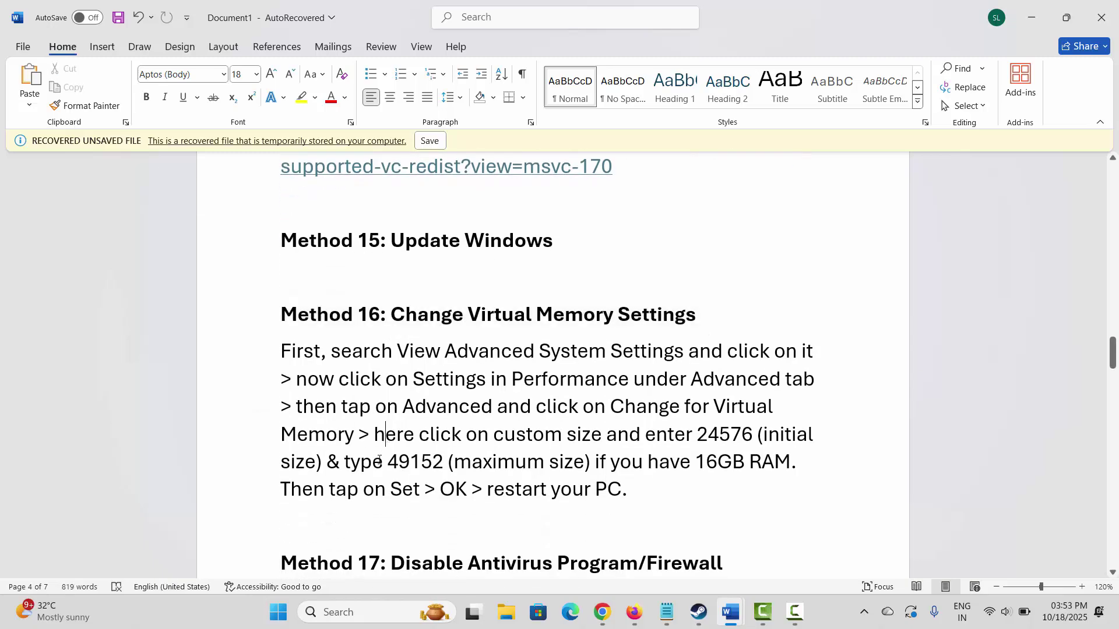
Step: In the Virtual Memory settings, enter a custom C: paging file size of 12288 MB initial and 24576 MB maximum, and close all dialogs without applying
left_click(362, 611)
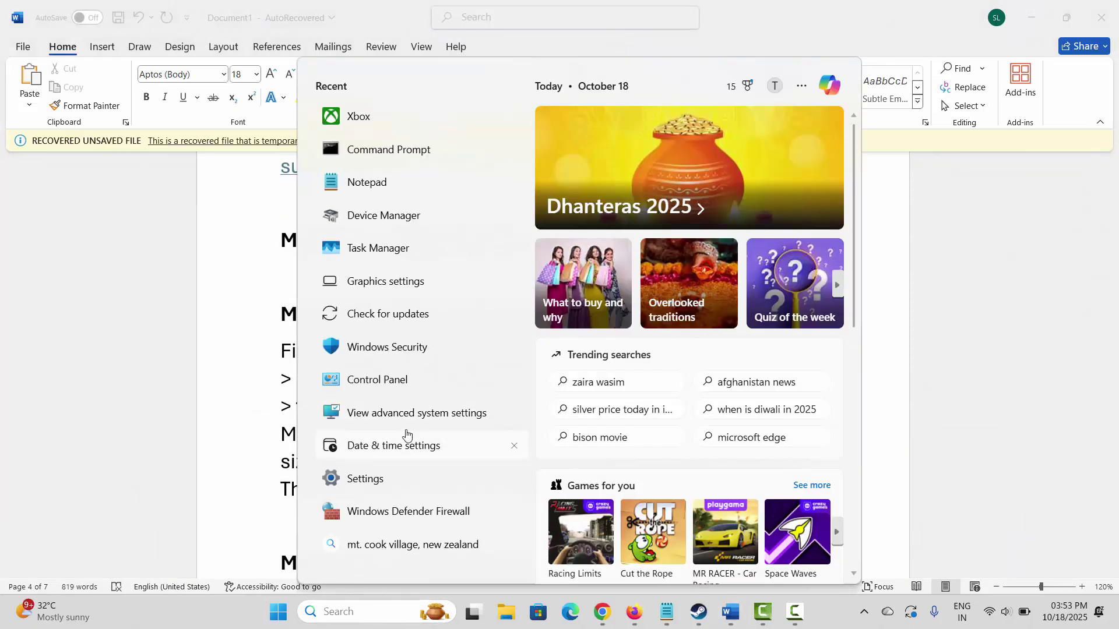
left_click(387, 413)
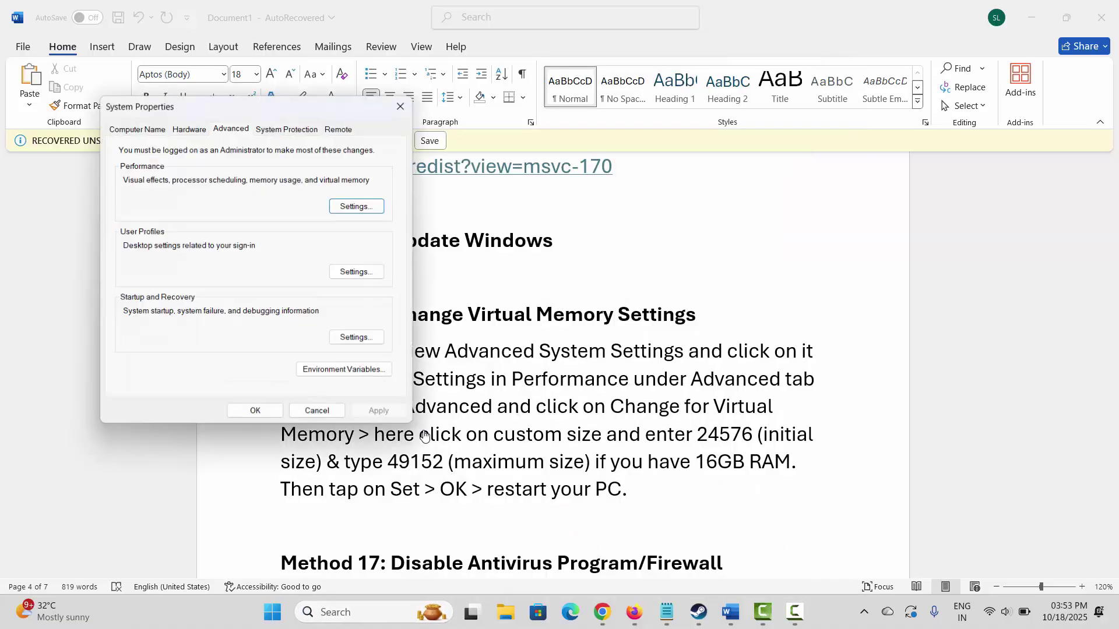
left_click(358, 206)
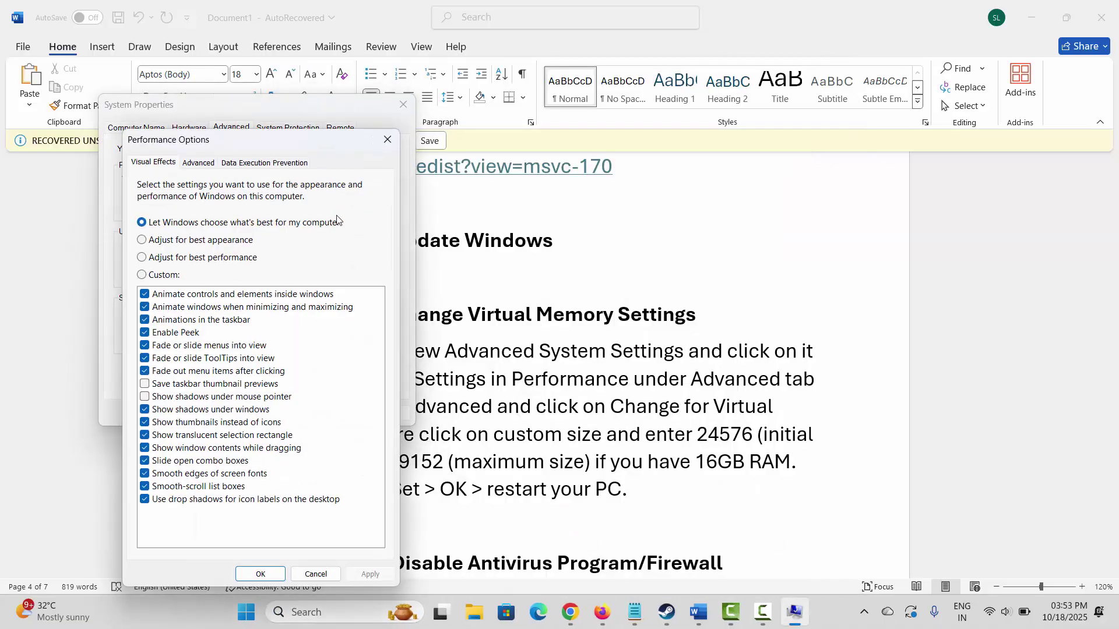
left_click(200, 164)
left_click(345, 362)
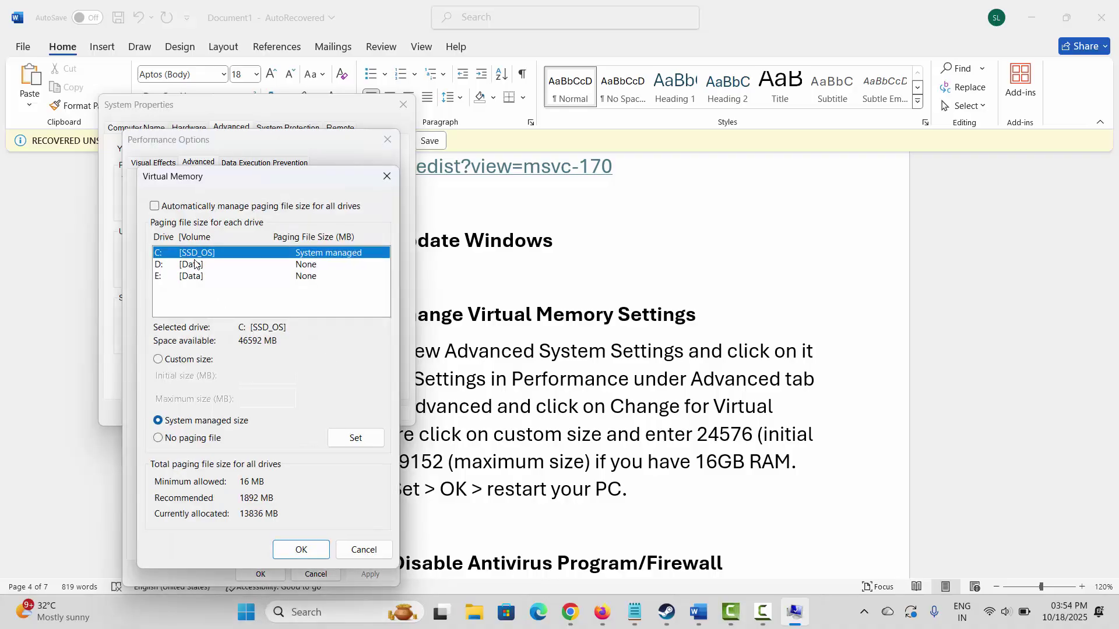
left_click(159, 360)
left_click(254, 384)
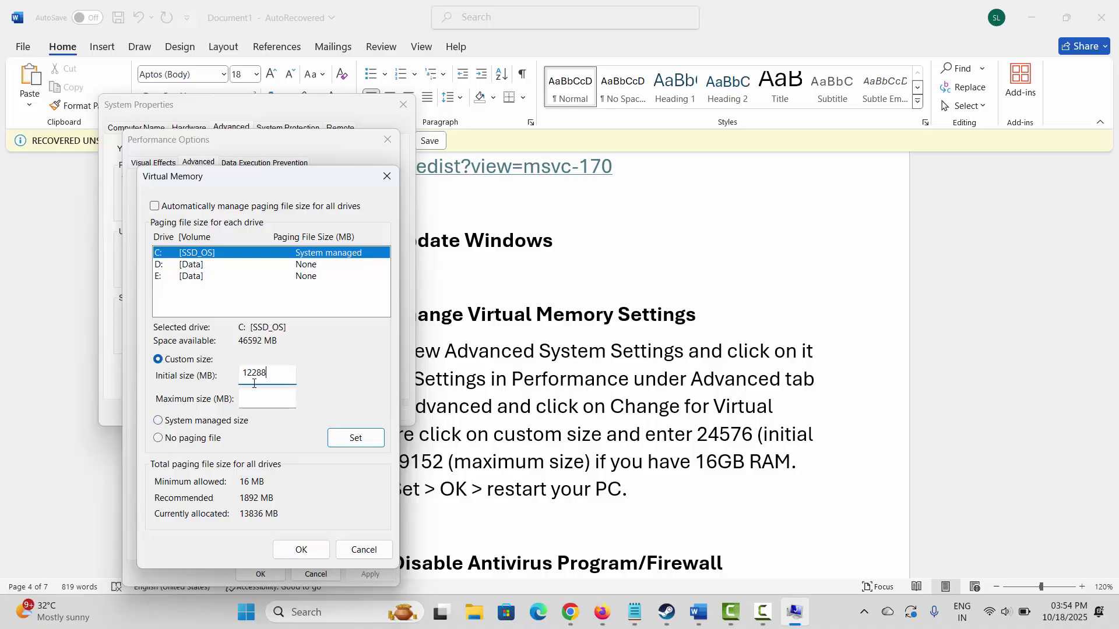
key("Tab")
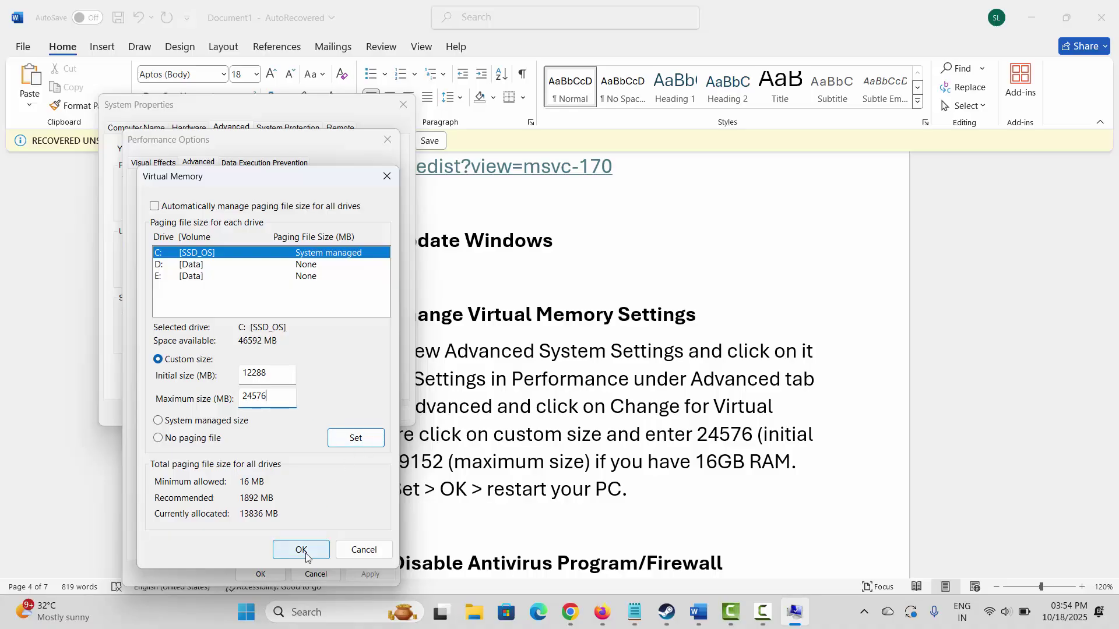
left_click(387, 176)
left_click(387, 139)
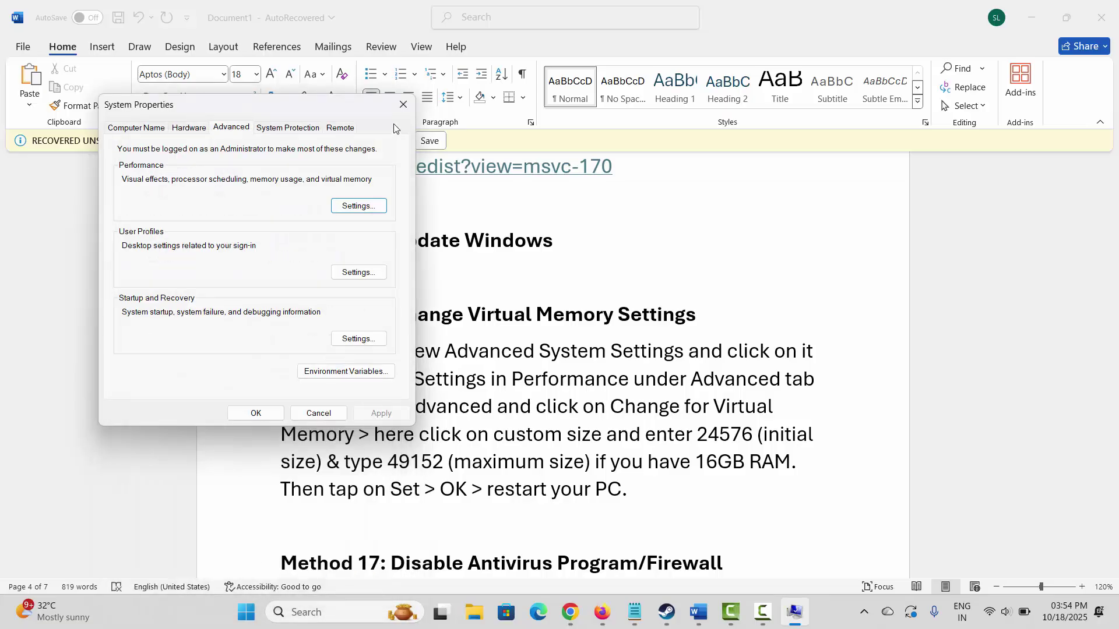
left_click(403, 104)
Step: Highlight the Method 17: Disable Antivirus Program/Firewall heading in the document and read its instructions
scroll(423, 369, "down", 3)
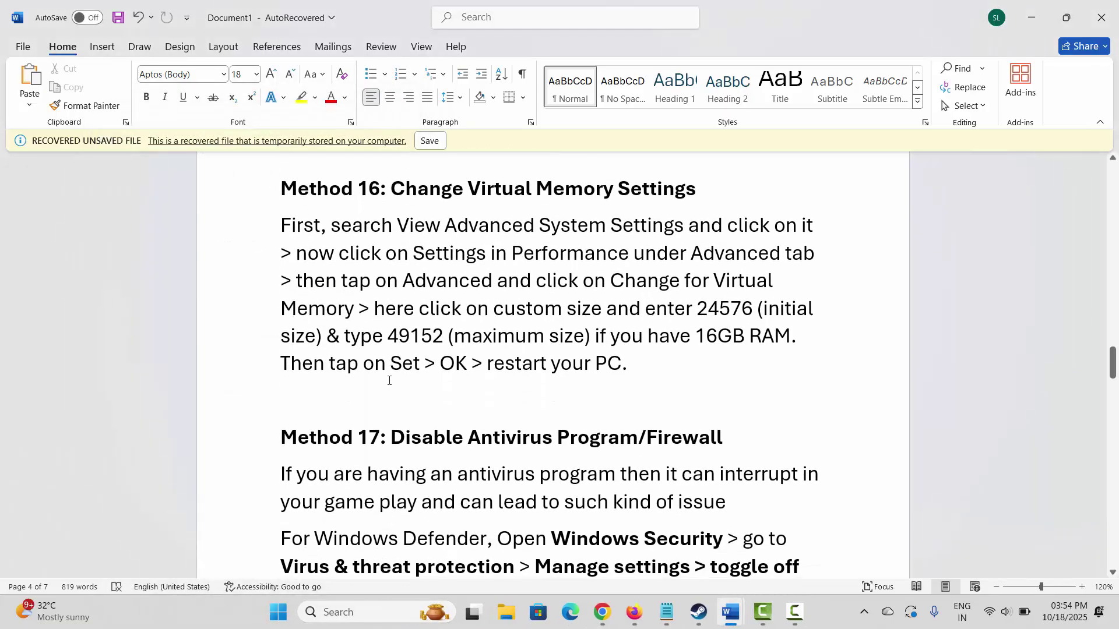
left_click(232, 451)
scroll(377, 458, "down", 2)
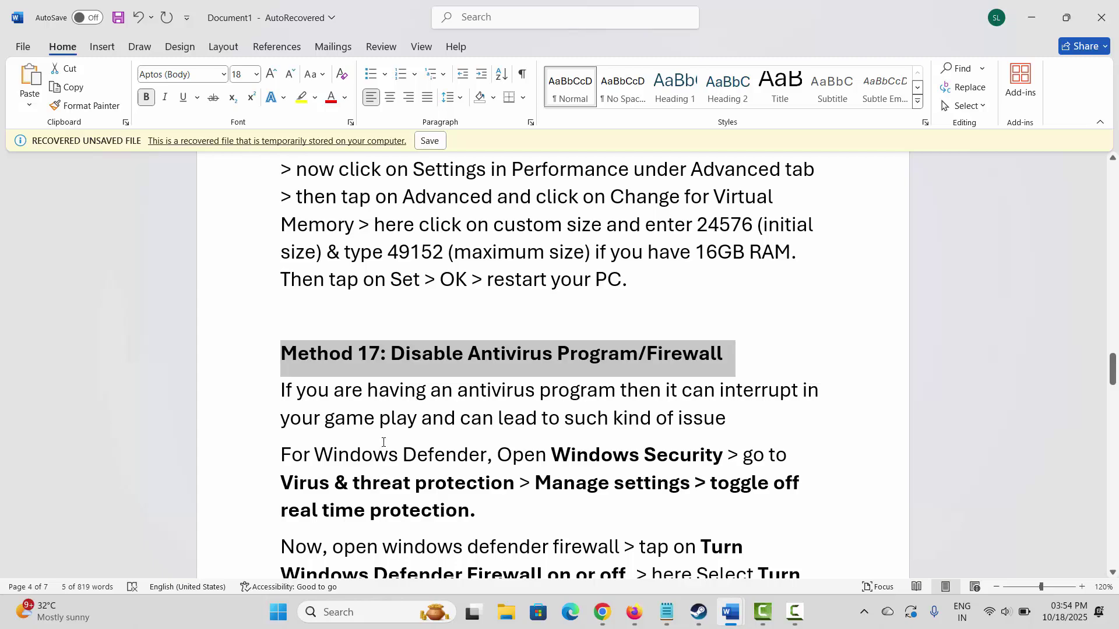
scroll(390, 431, "down", 2)
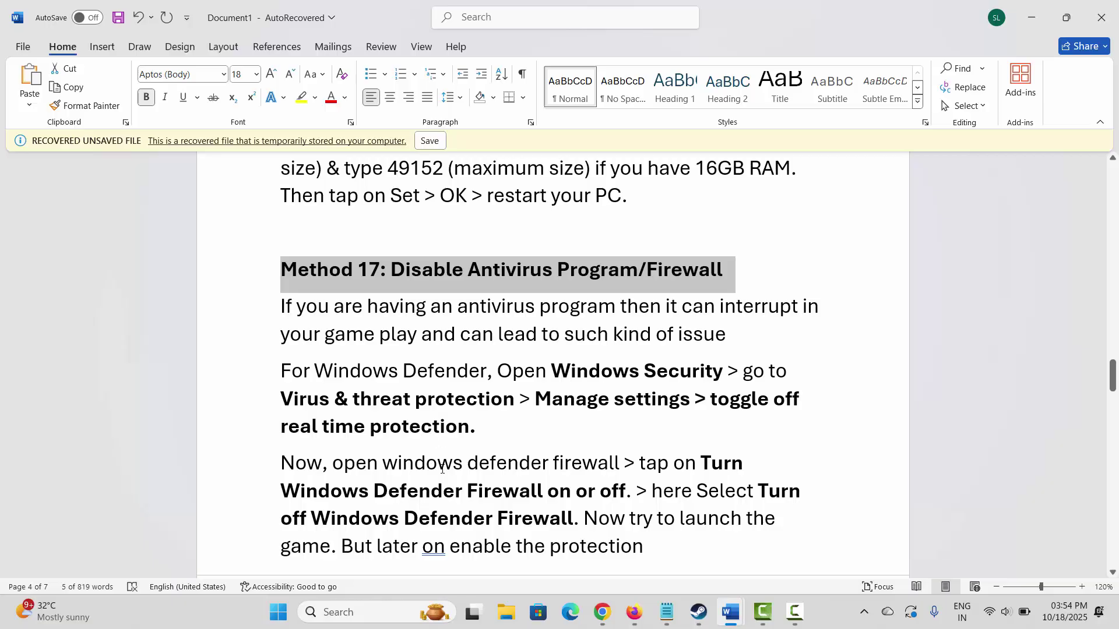
Step: View the Real-time protection setting under Virus & threat protection in Windows Security, and close the window
left_click(361, 611)
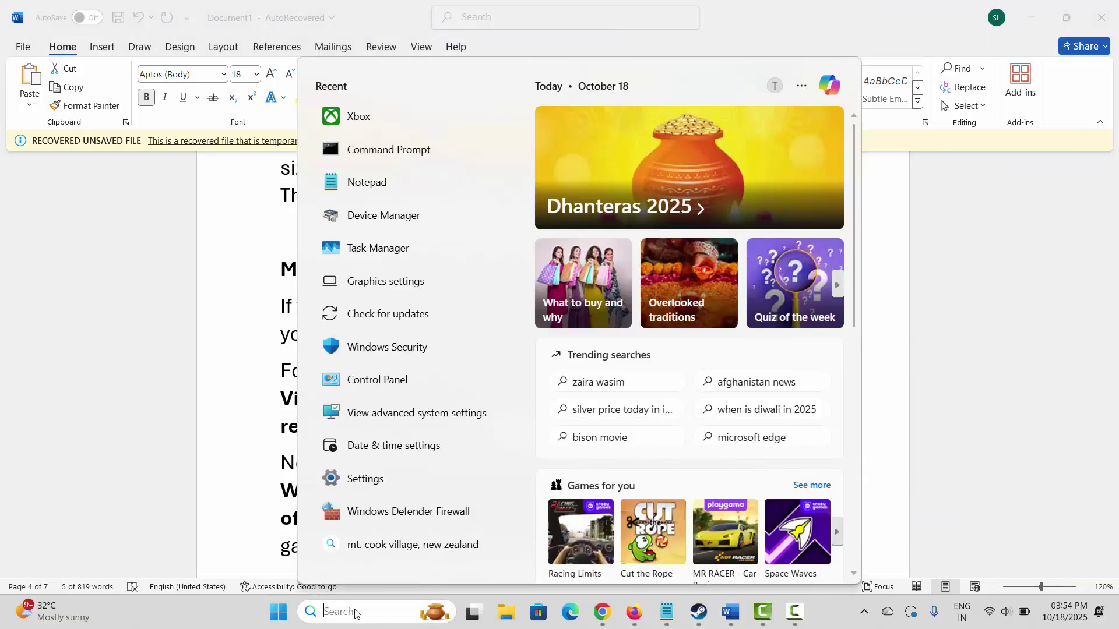
left_click(402, 349)
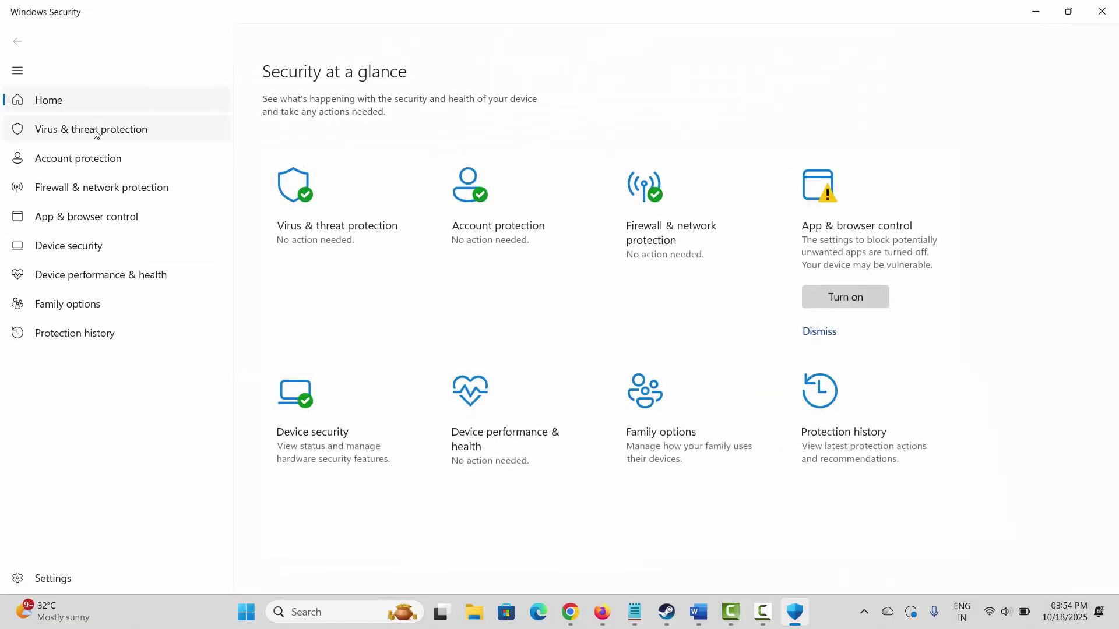
left_click(94, 131)
scroll(385, 396, "down", 6)
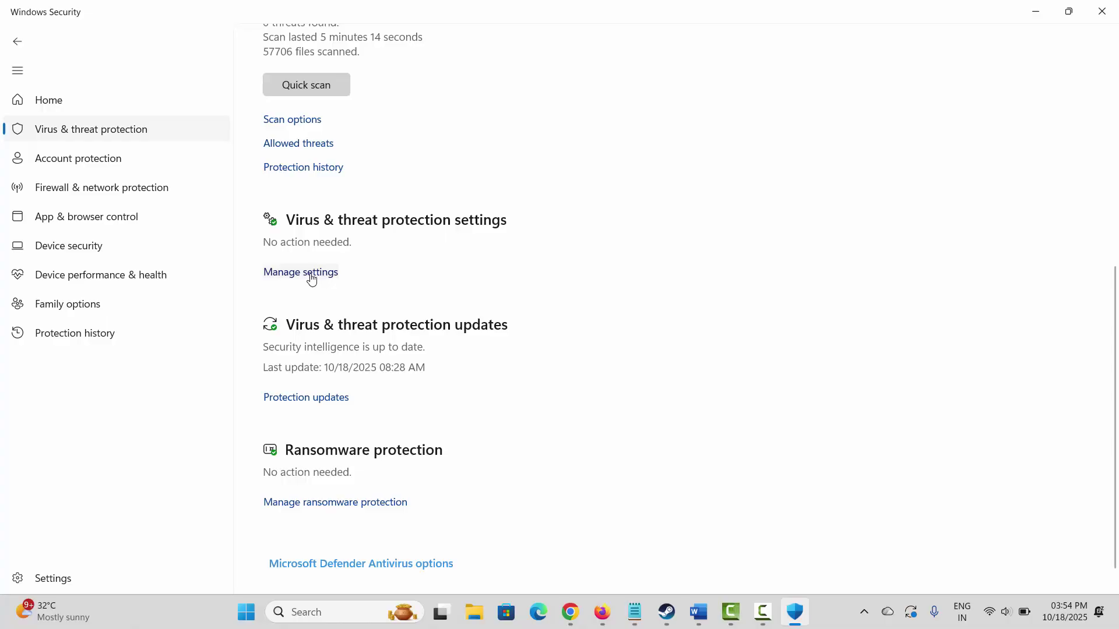
left_click(312, 279)
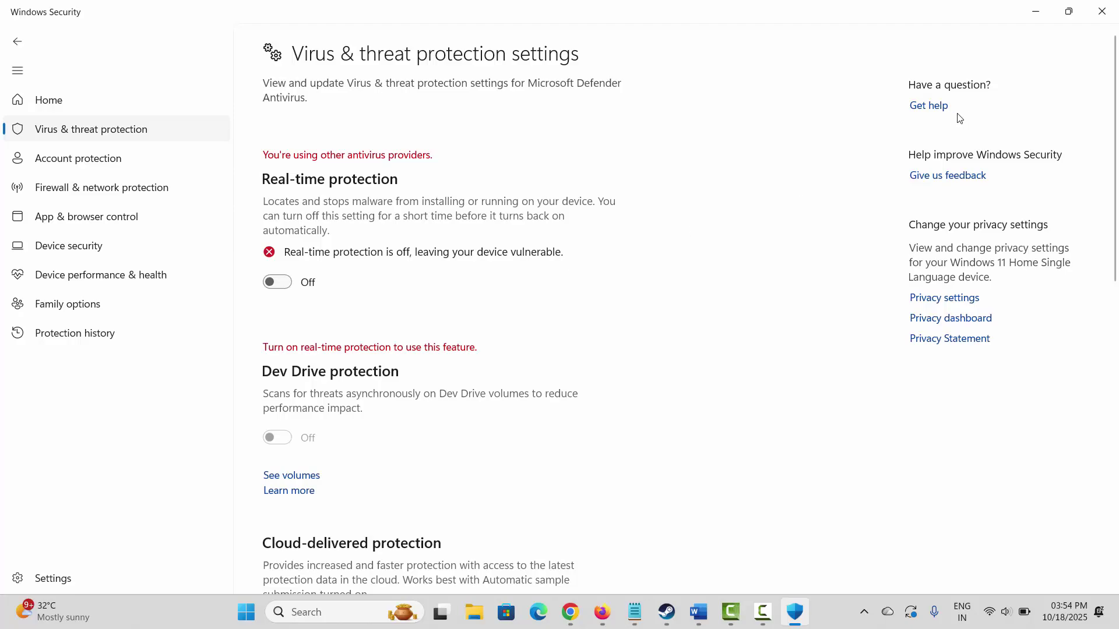
left_click(1101, 11)
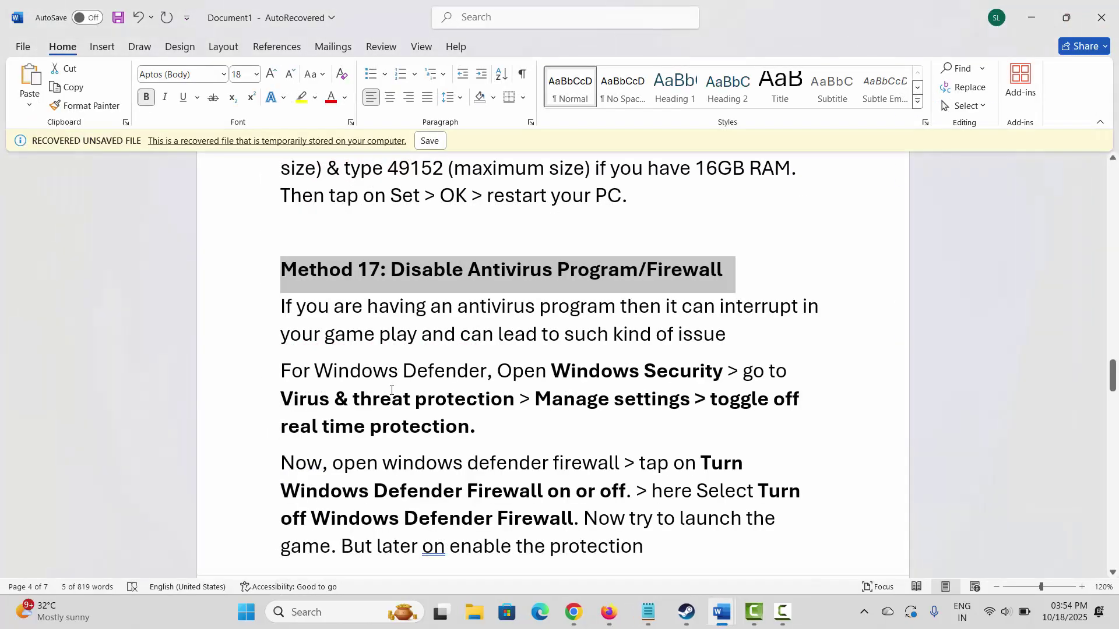
Step: In the Windows Defender Firewall settings, select turning the firewall off for both private and public networks
left_click(350, 619)
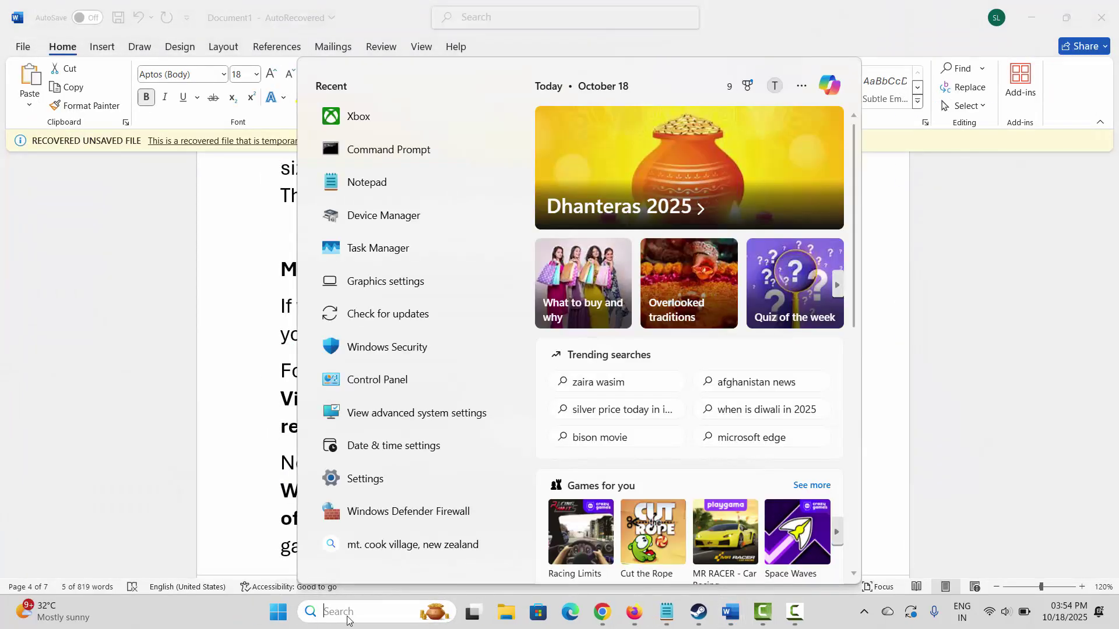
left_click(412, 512)
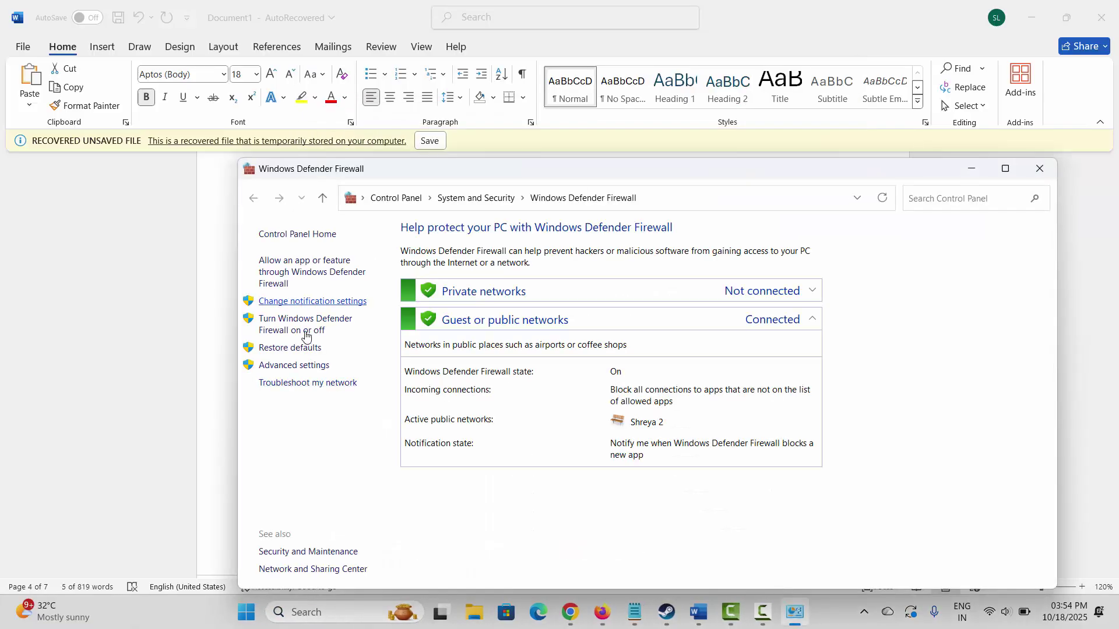
left_click(300, 326)
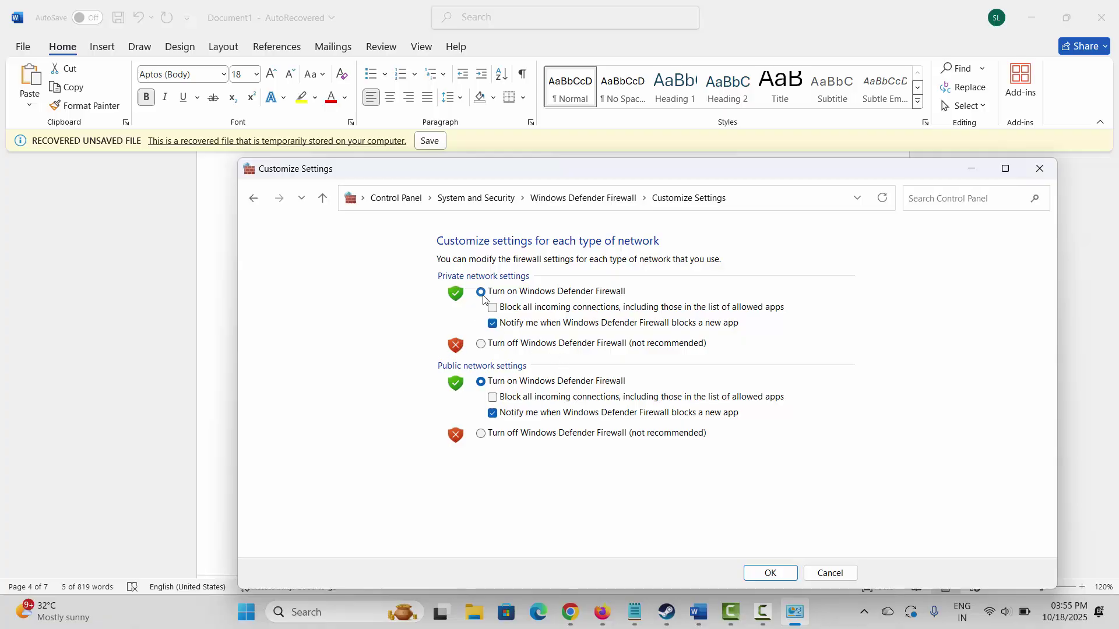
left_click(480, 344)
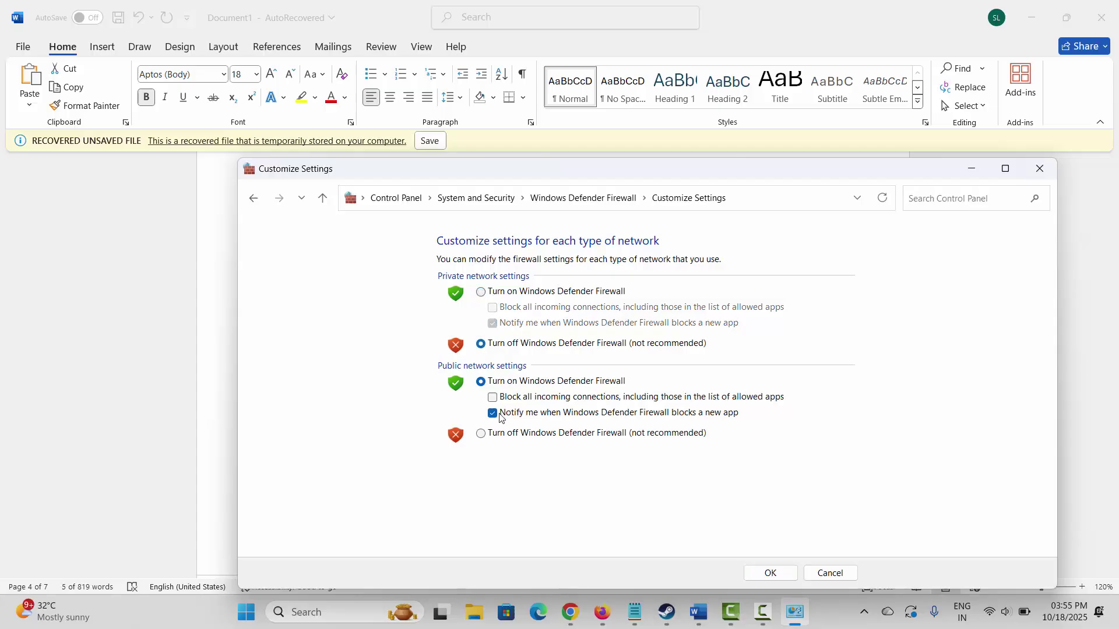
left_click(480, 434)
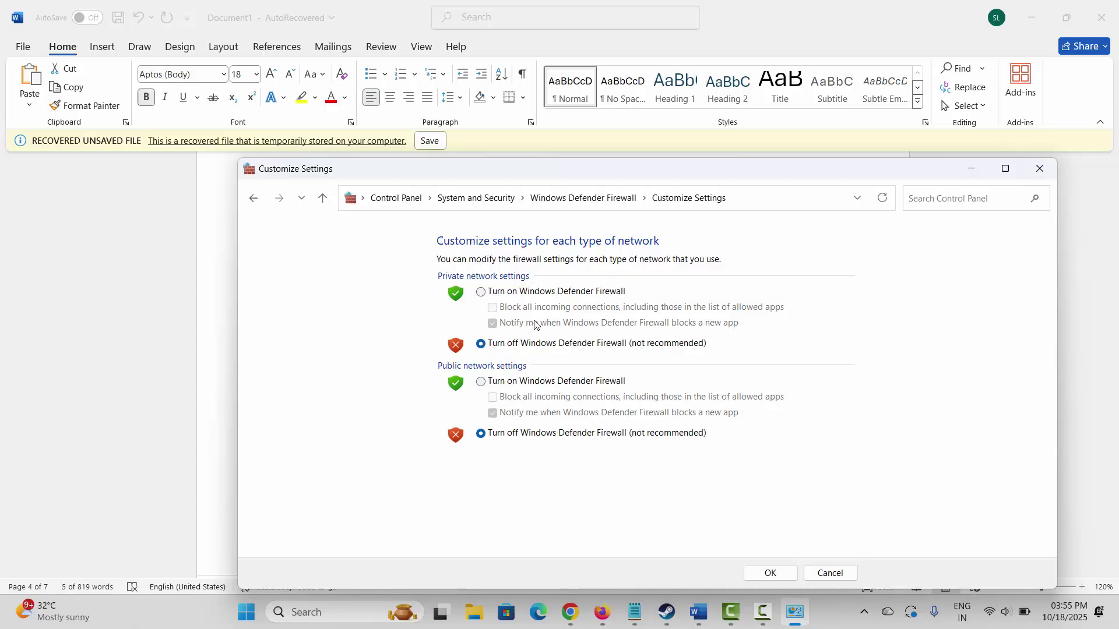
Step: Reselect turning on Windows Defender Firewall for the private and public networks, and close the window
left_click(481, 292)
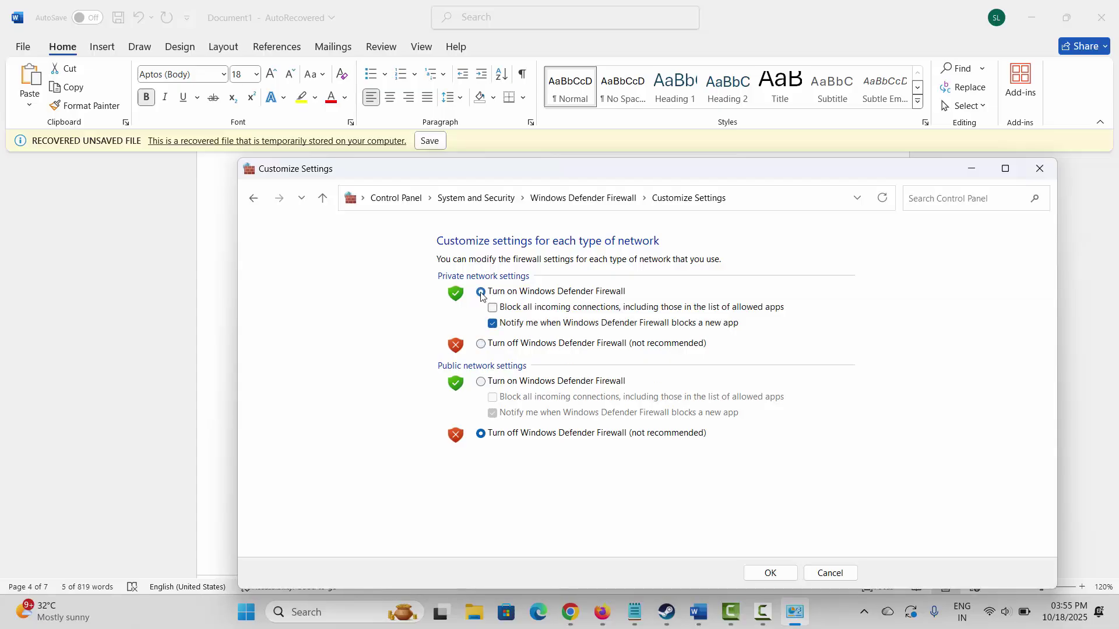
left_click(480, 382)
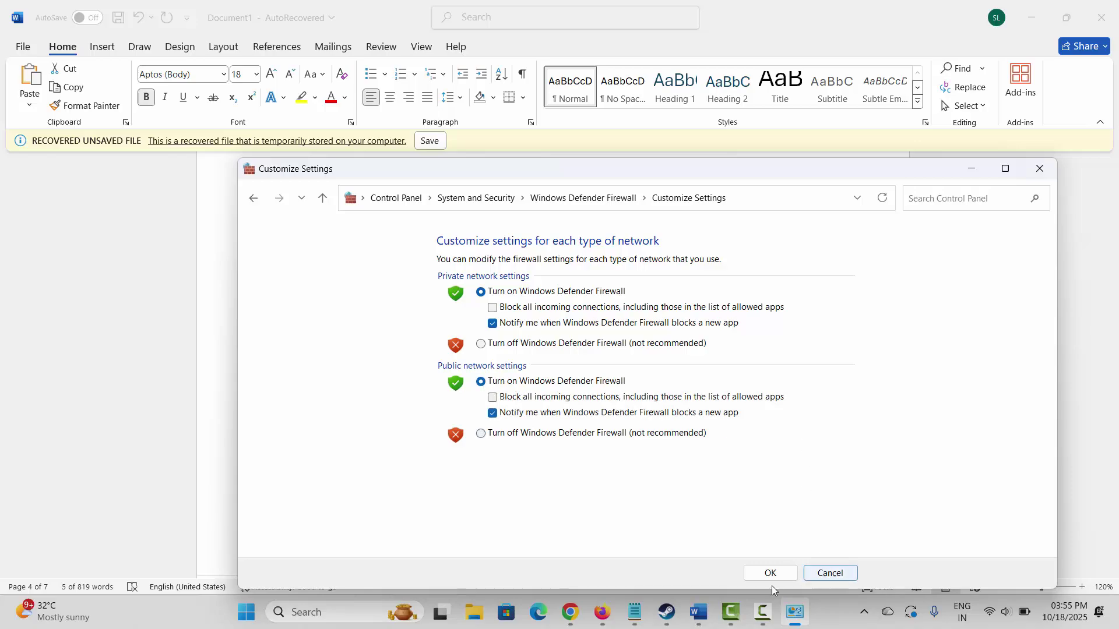
left_click(1039, 169)
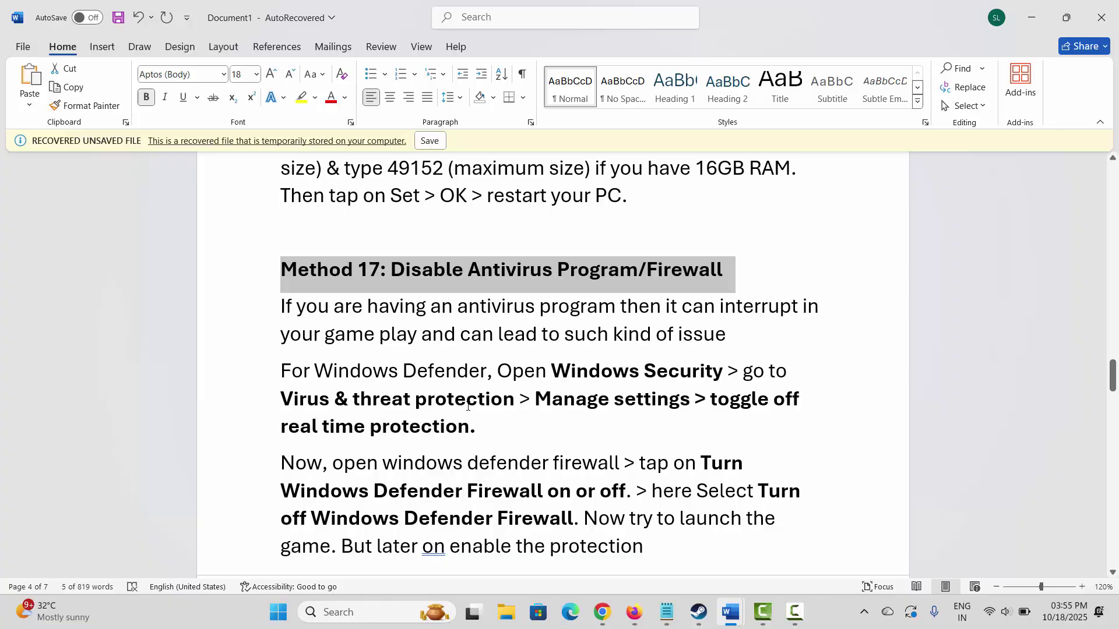
Step: Highlight the Method 18: Run Game On Dedicated Graphics Card heading in the document, and clear the selection
scroll(466, 406, "down", 5)
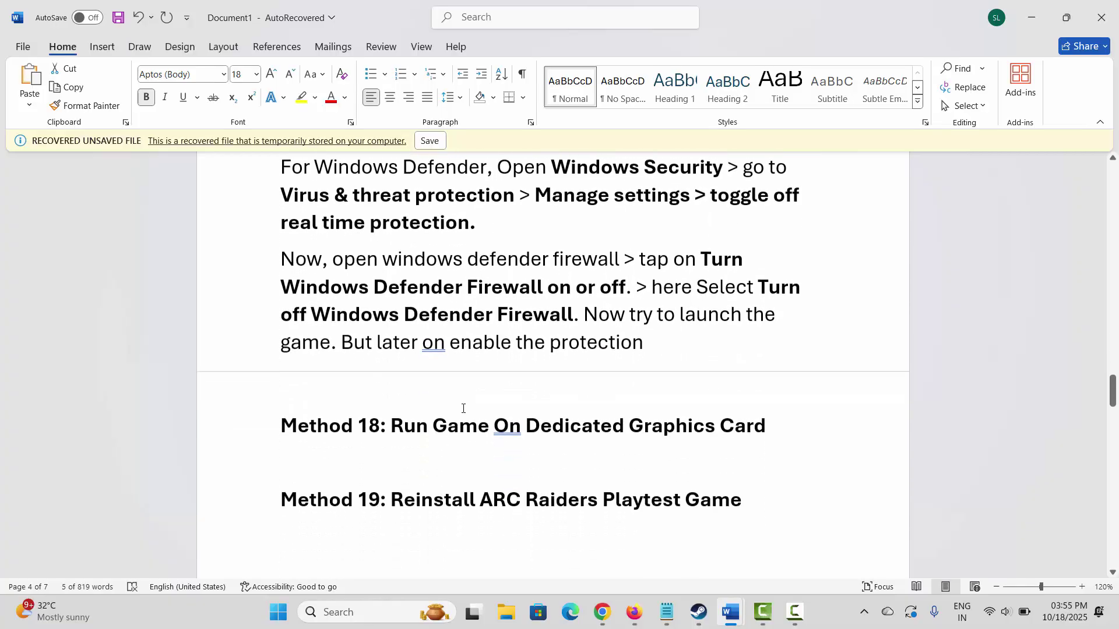
left_click(267, 446)
left_click(453, 462)
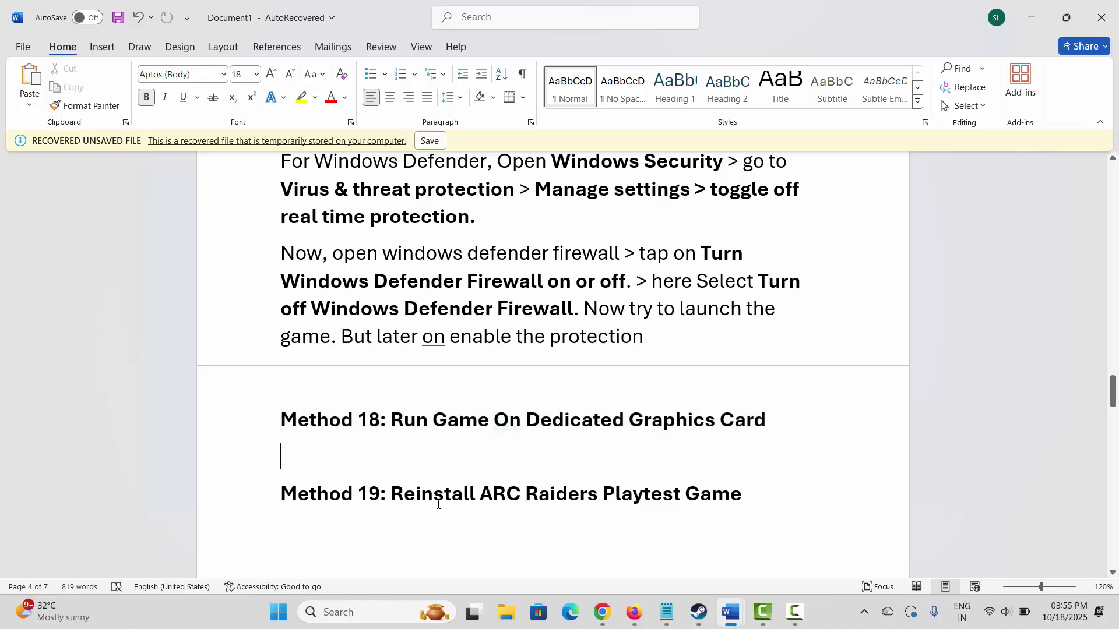
Step: Open the Windows Graphics settings and start adding a desktop app to the custom application settings
left_click(334, 612)
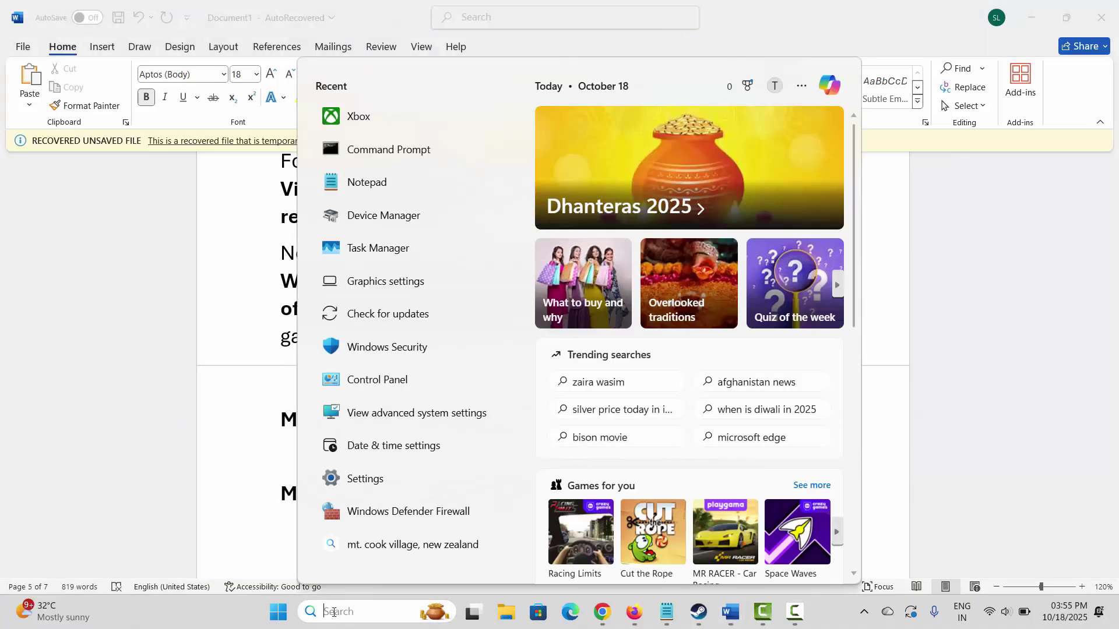
left_click(388, 306)
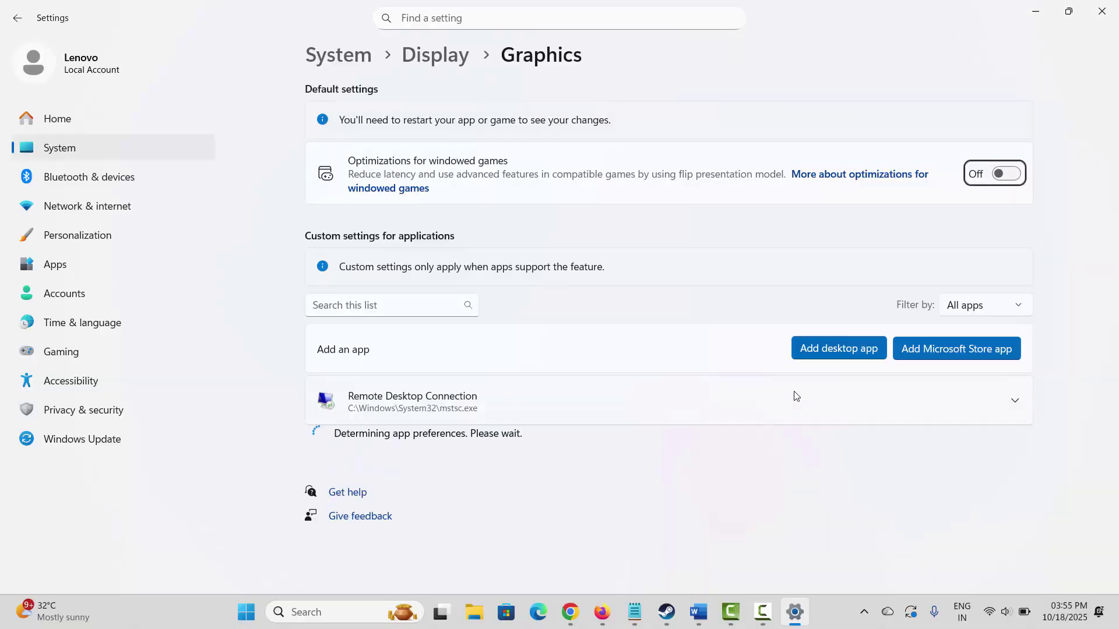
scroll(788, 447, "down", 1)
scroll(784, 437, "down", 3)
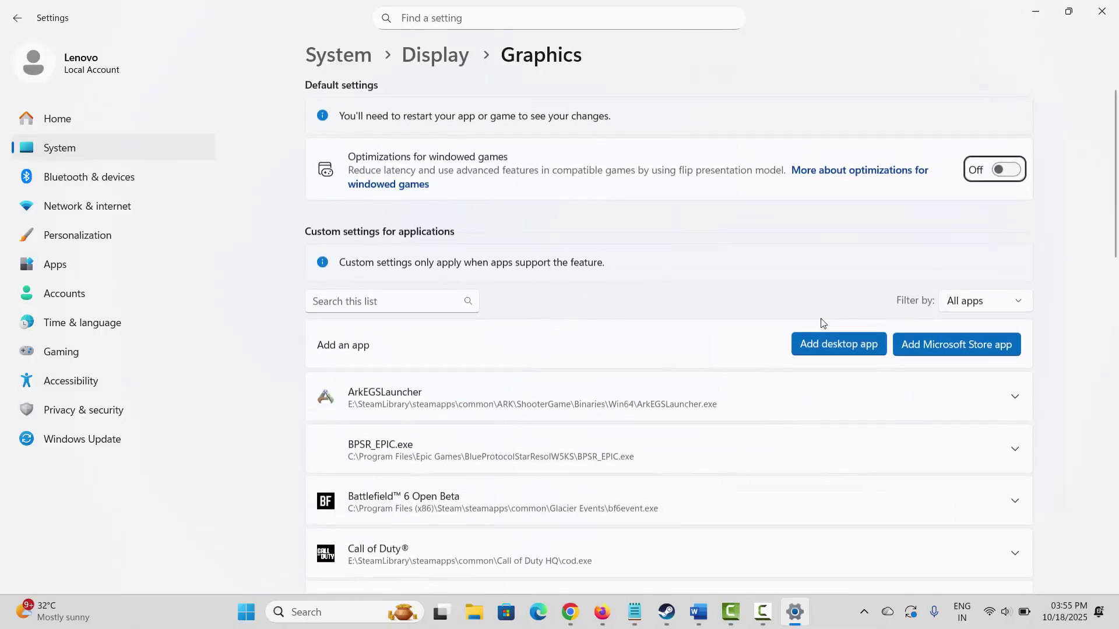
left_click(842, 349)
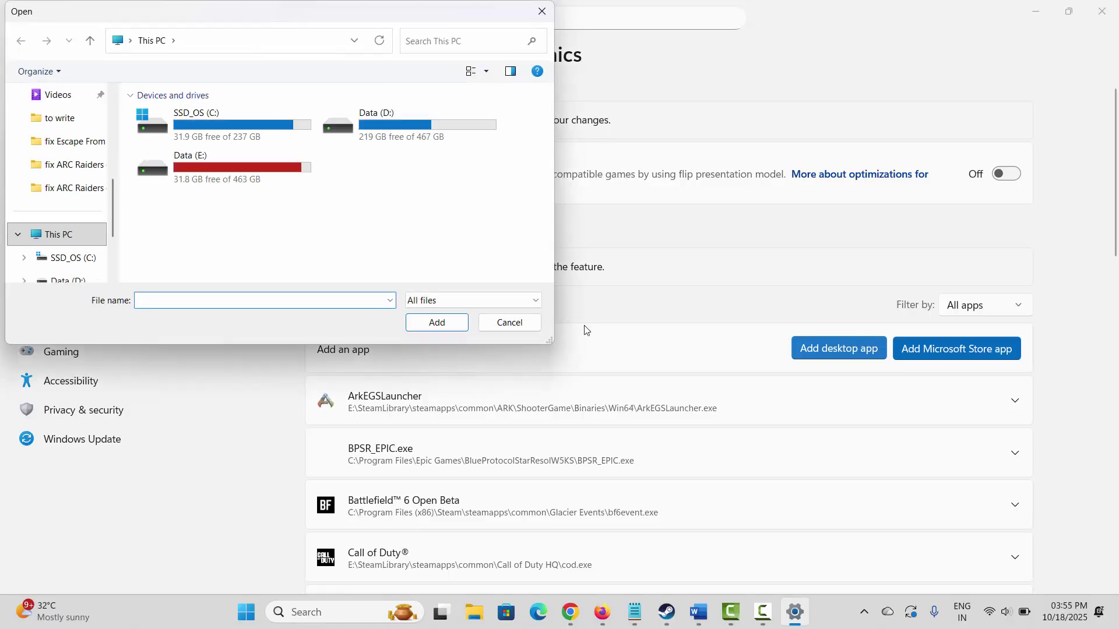
Step: Browse to the Steam folder in Program Files (x86) on the C: drive in the file picker
double_click(233, 127)
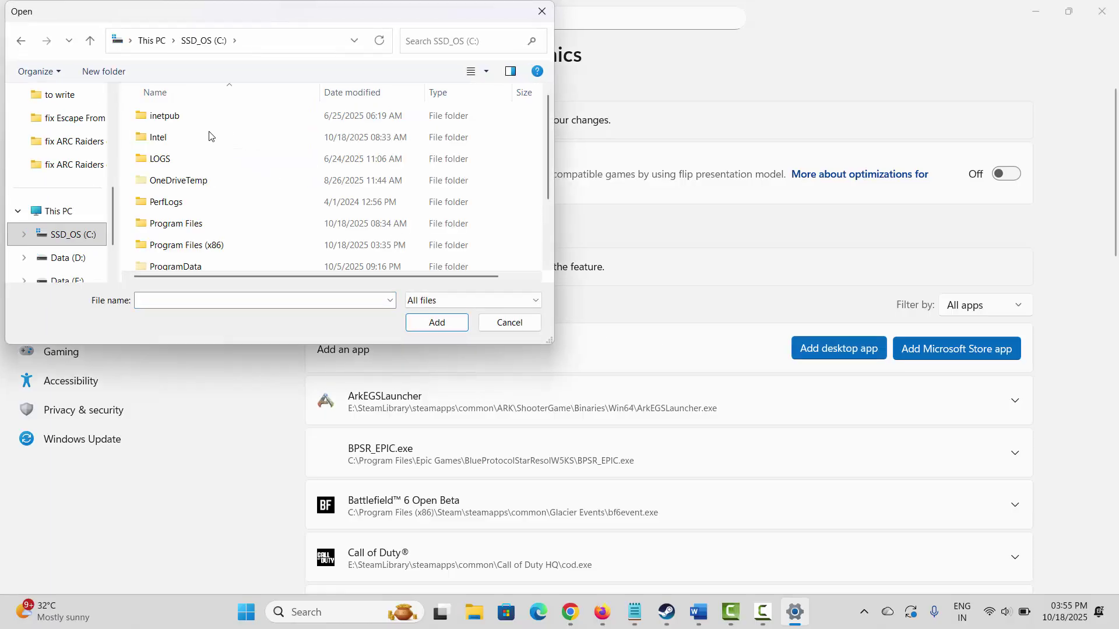
scroll(190, 258, "down", 2)
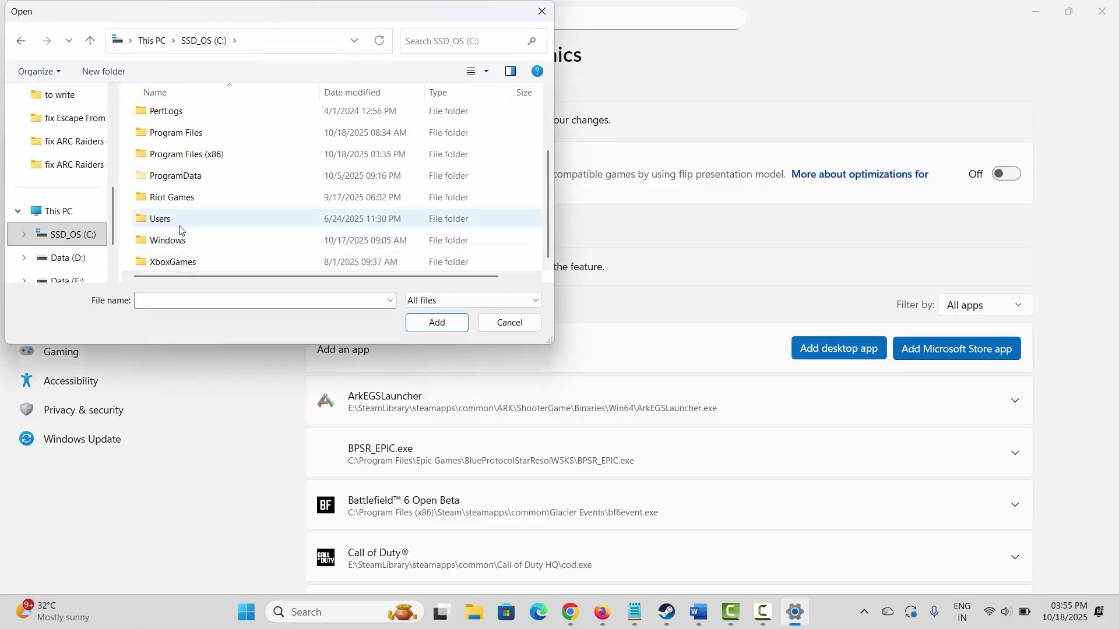
left_click(194, 151)
double_click(194, 152)
scroll(193, 227, "down", 3)
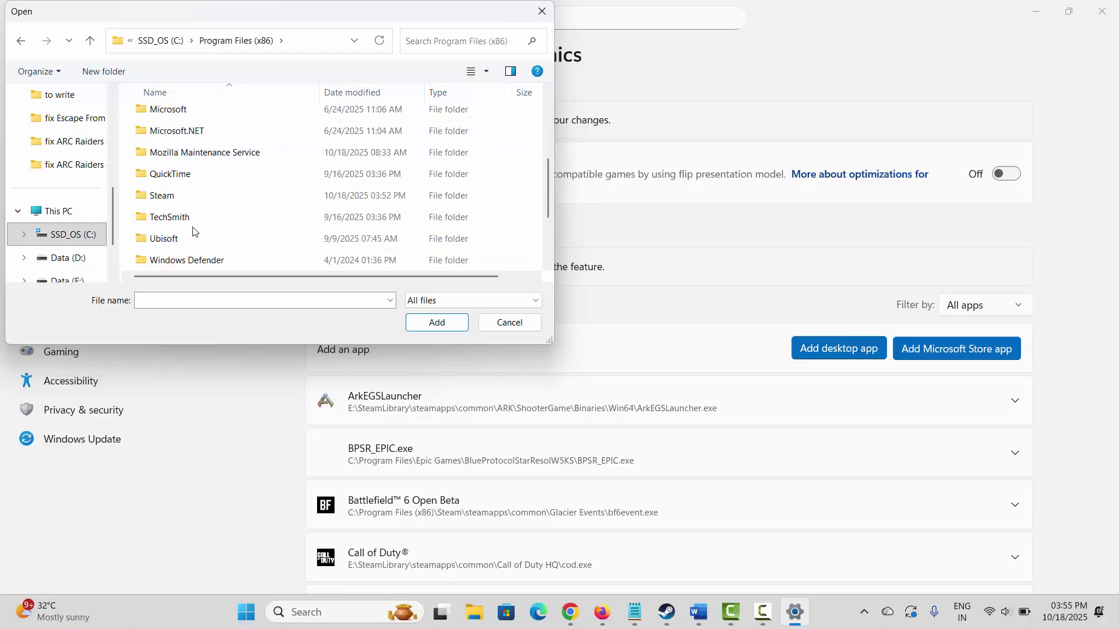
double_click(172, 200)
Step: Open steamapps\common\Arc Raiders Playtest and add PioneerGame.exe to the custom graphics settings list
scroll(183, 224, "down", 4)
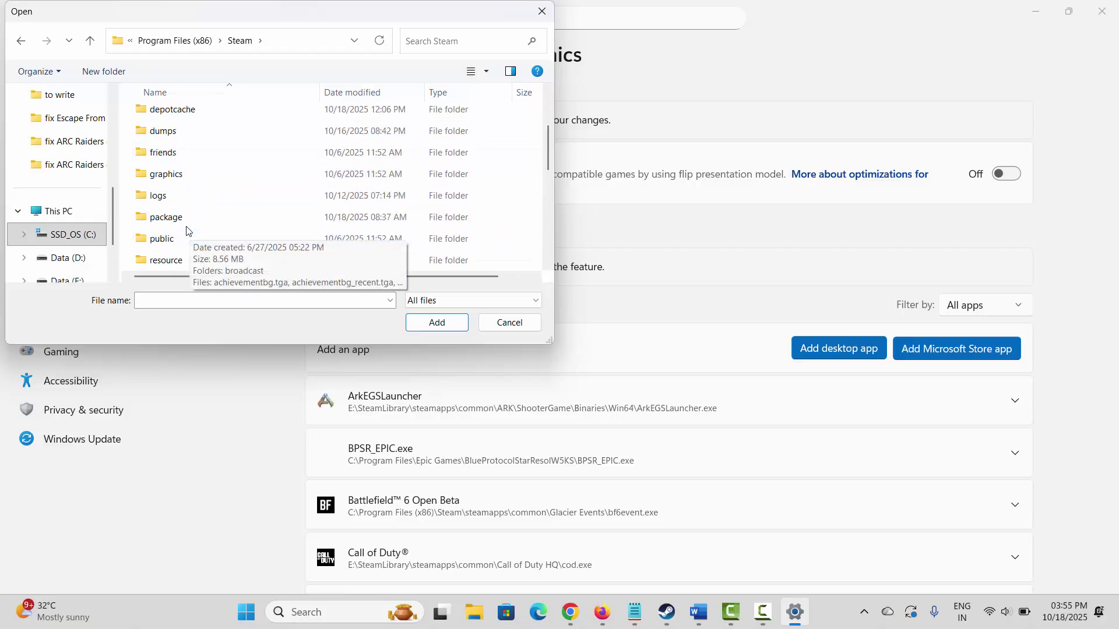
double_click(175, 174)
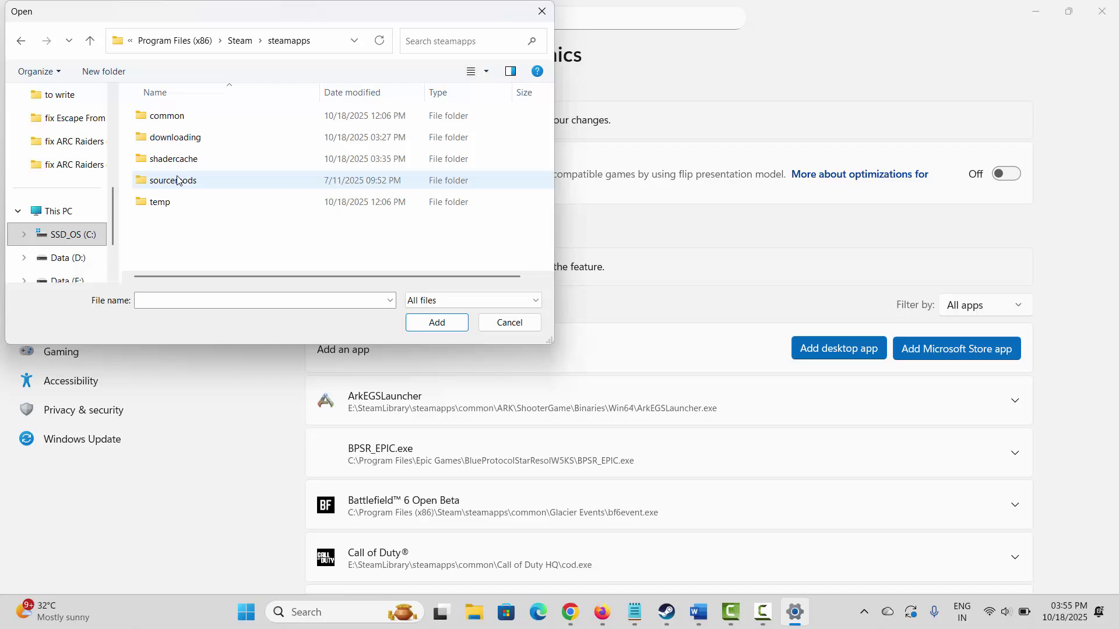
double_click(174, 116)
double_click(198, 115)
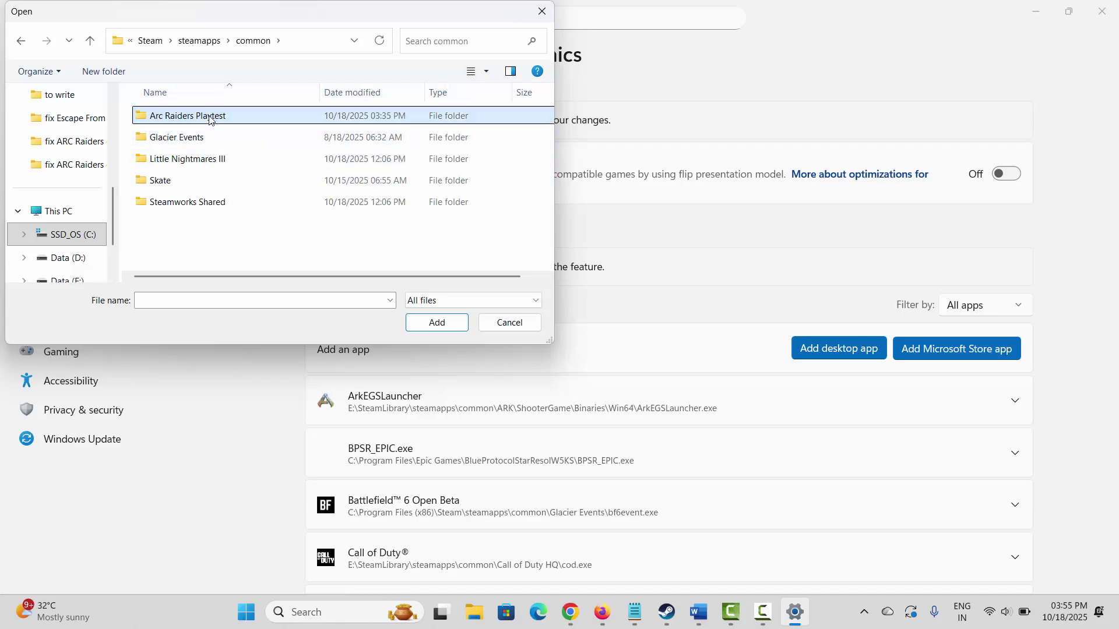
left_click(173, 202)
left_click(426, 324)
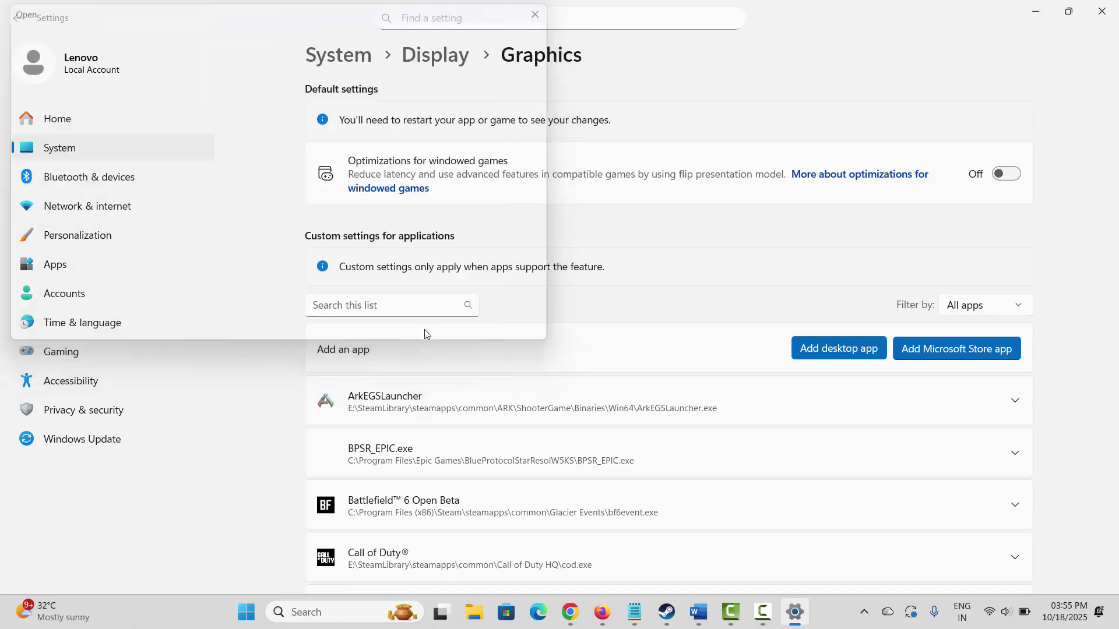
Step: Set the GPU preference of Embark Game Launcher to High Performance (Intel(R) UHD Graphics), and close the Settings window
scroll(759, 447, "down", 2)
scroll(759, 447, "down", 1)
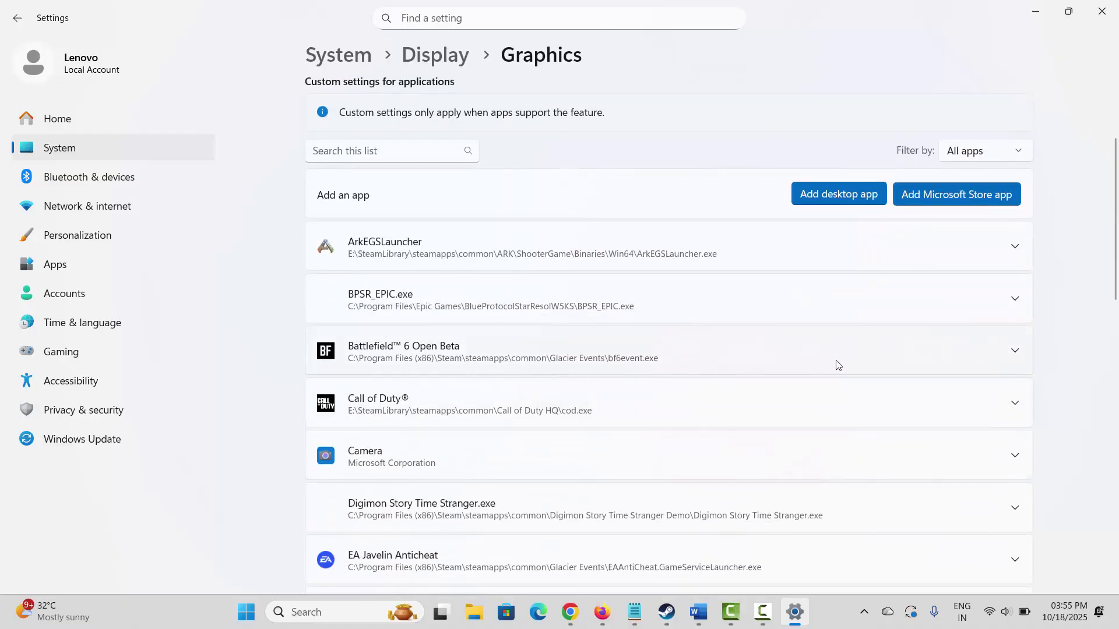
scroll(838, 364, "down", 5)
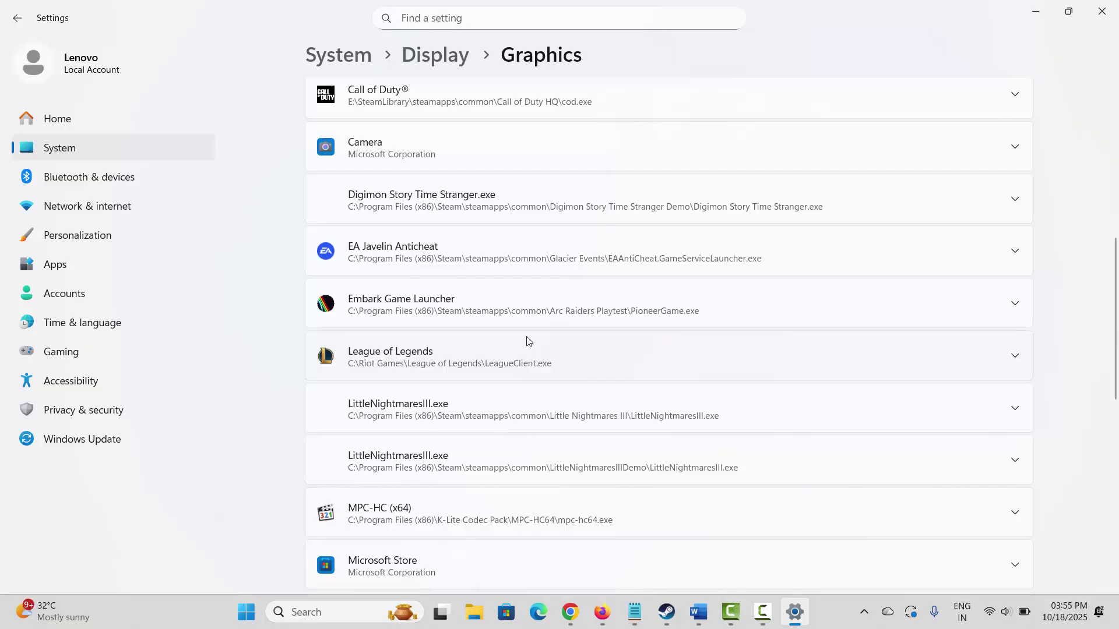
left_click(1014, 303)
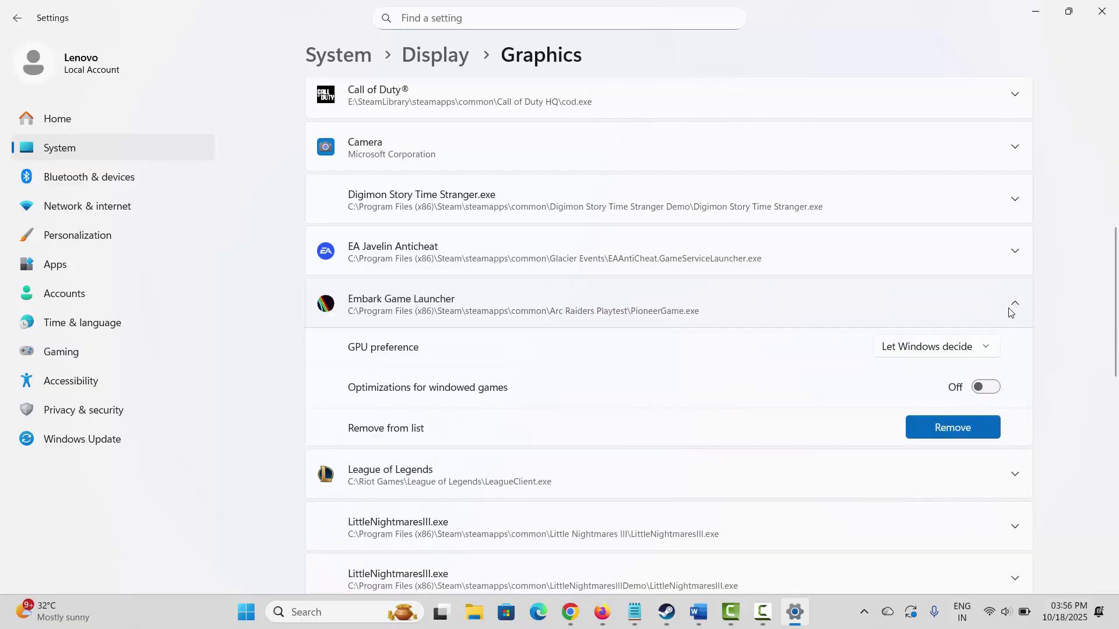
left_click(891, 347)
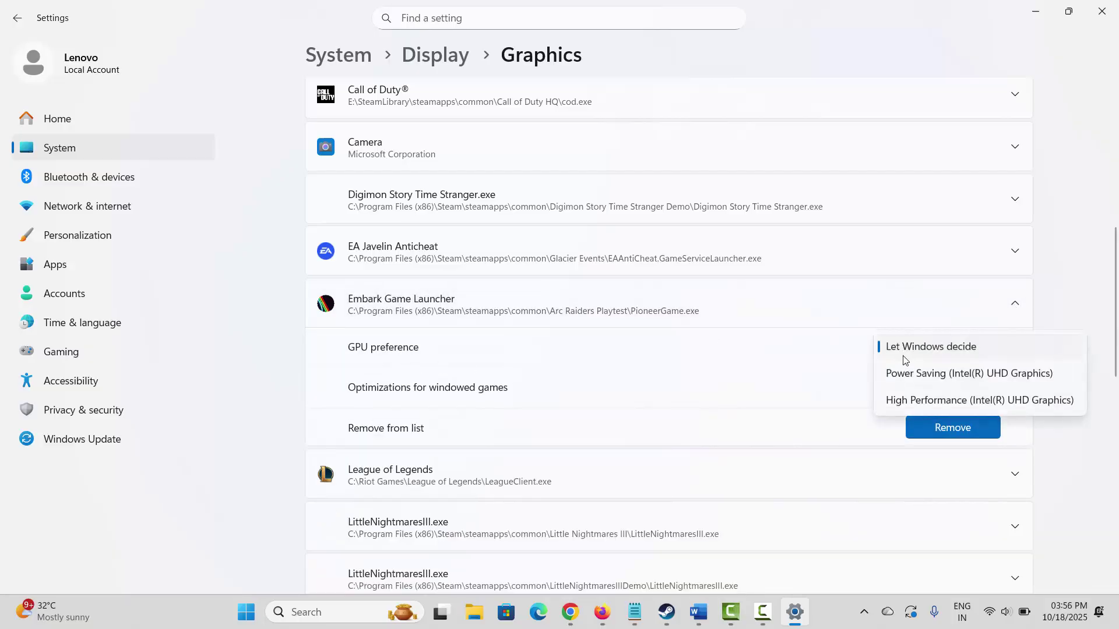
left_click(917, 401)
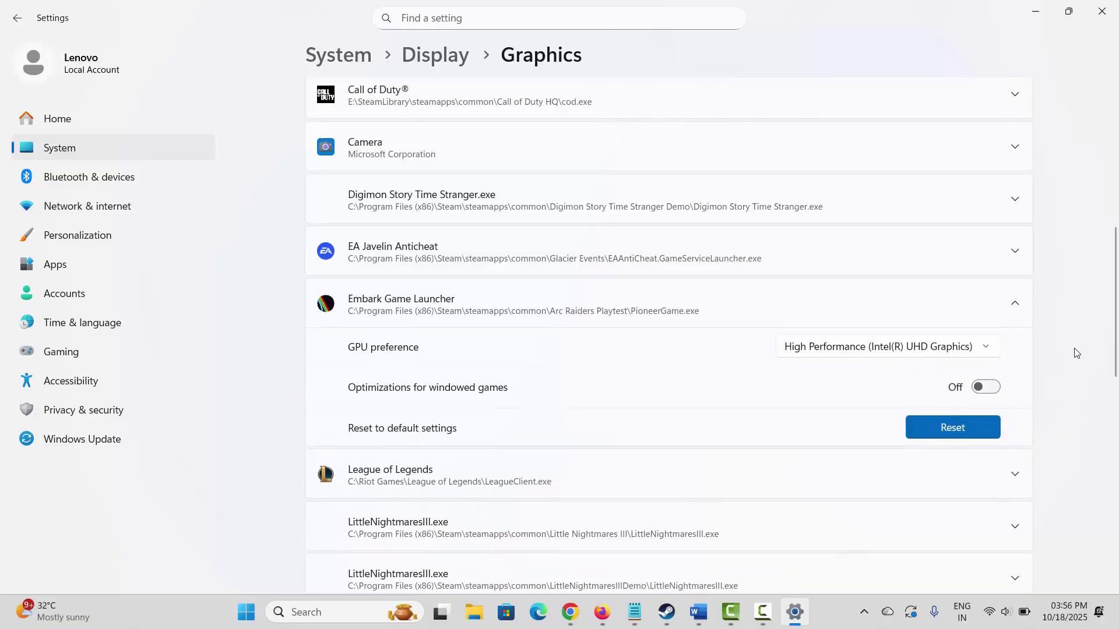
left_click(1101, 11)
Step: Highlight the Method 19: Reinstall ARC Raiders Playtest Game heading in the document, and clear the selection
scroll(481, 371, "down", 3)
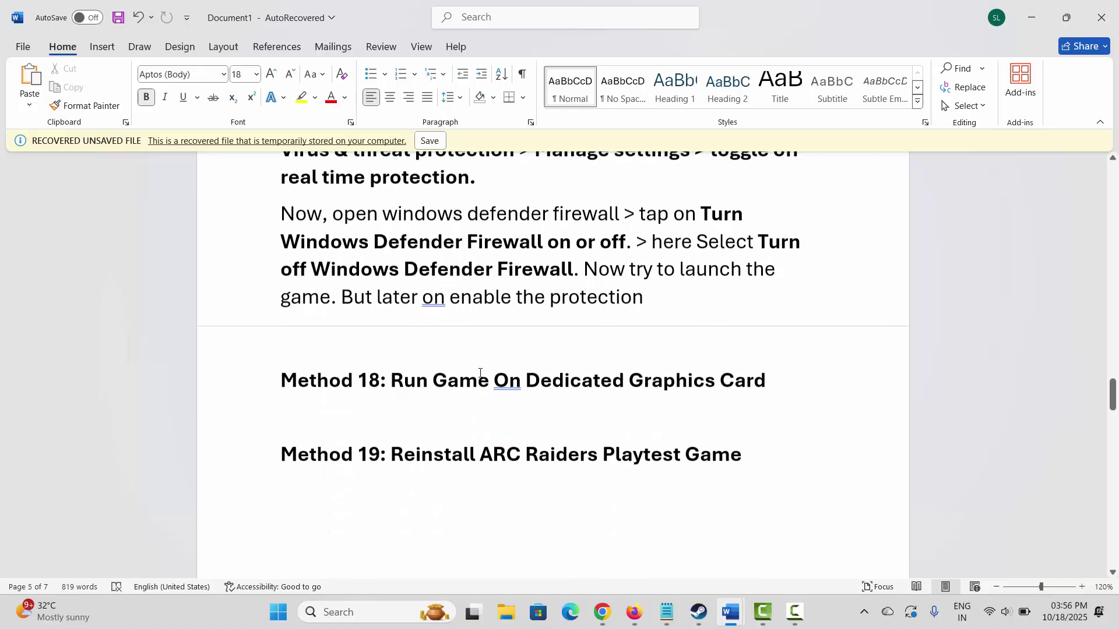
left_click(248, 464)
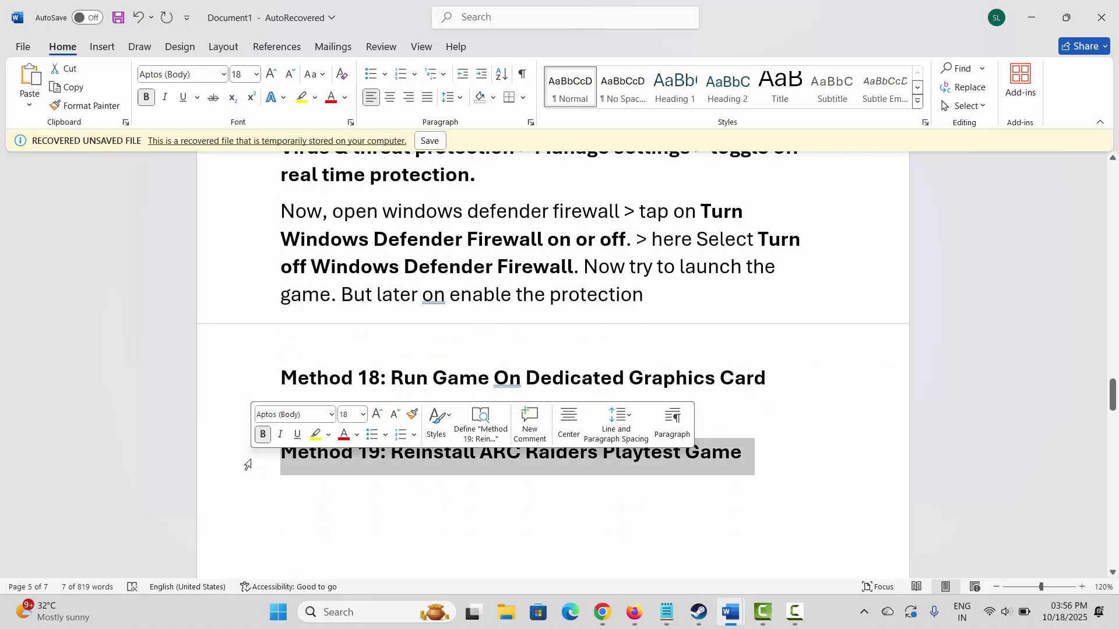
left_click(388, 530)
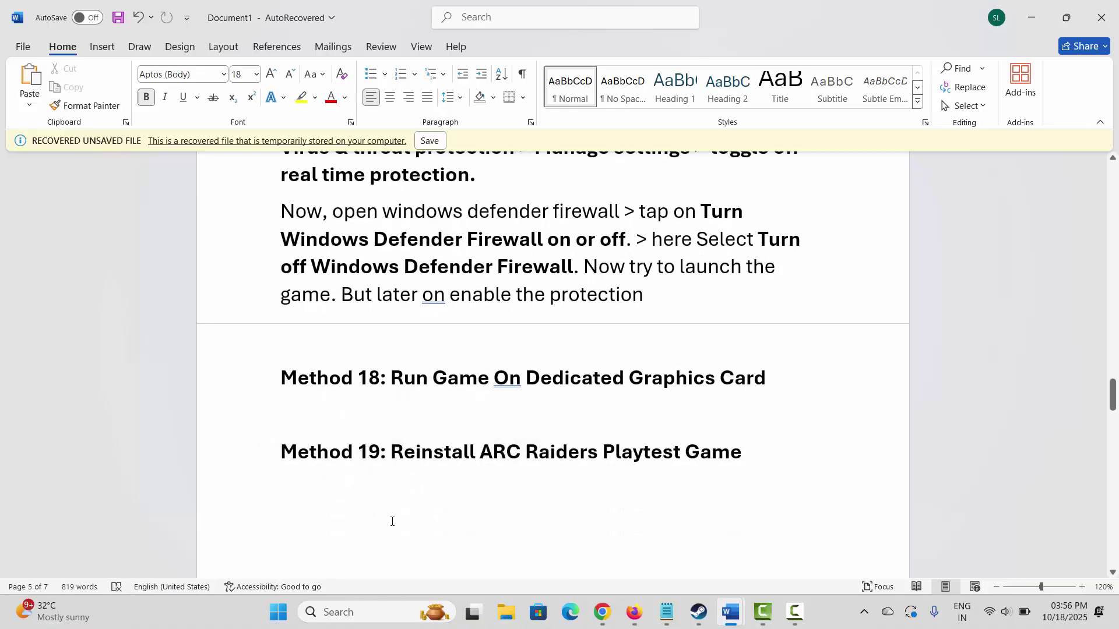
Step: Switch to Steam, request uninstalling ARC Raiders Playtest from the library, and cancel the uninstall confirmation
left_click(699, 614)
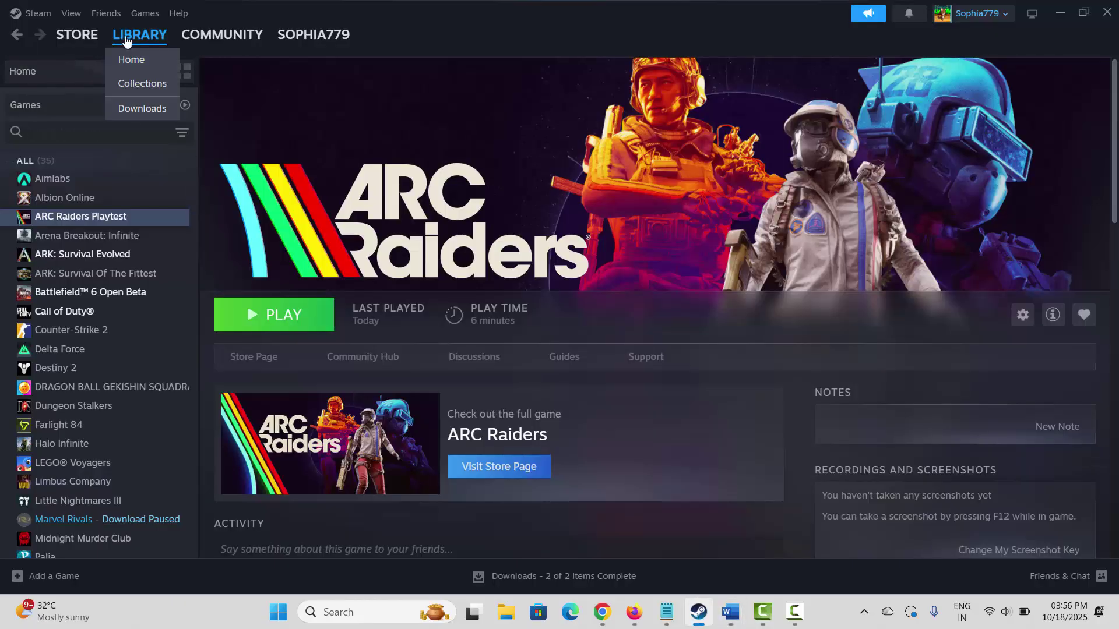
right_click(85, 220)
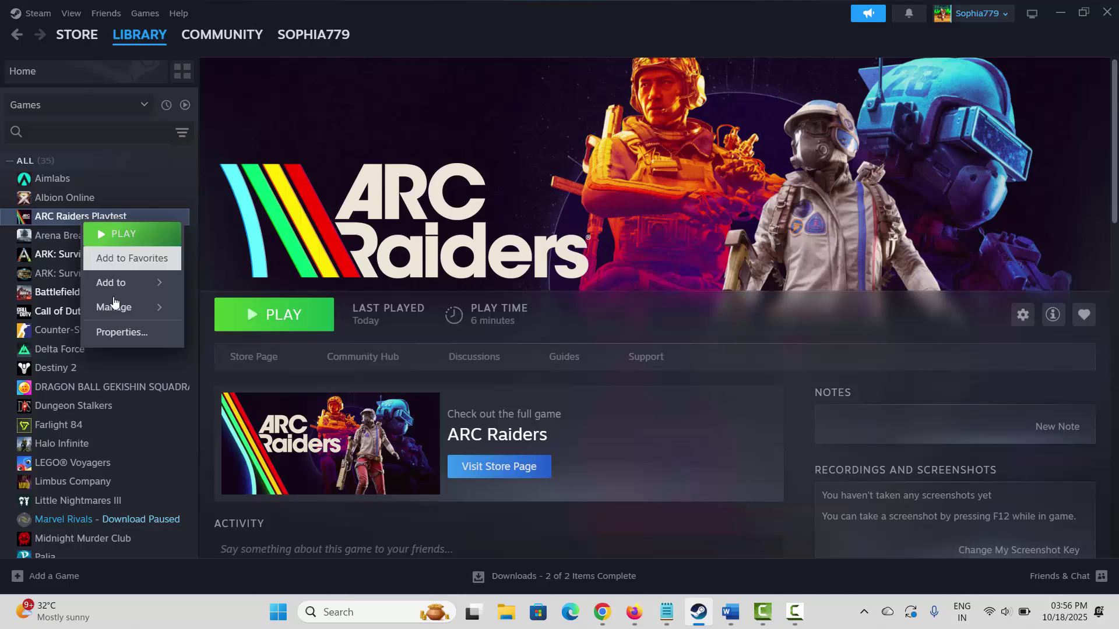
mouse_move(119, 314)
left_click(233, 406)
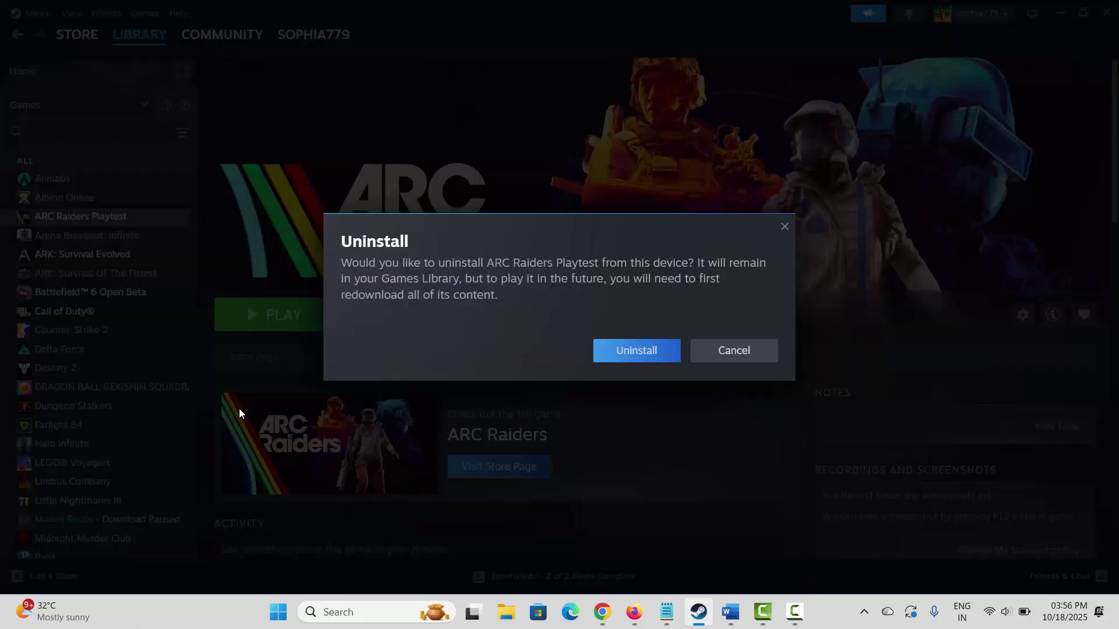
left_click(742, 355)
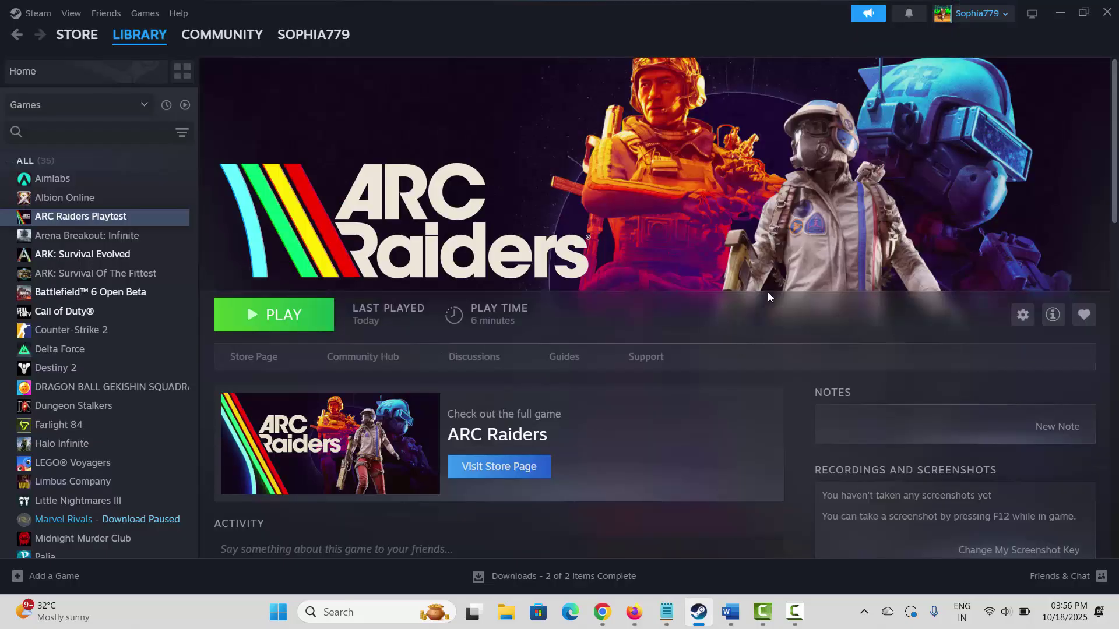